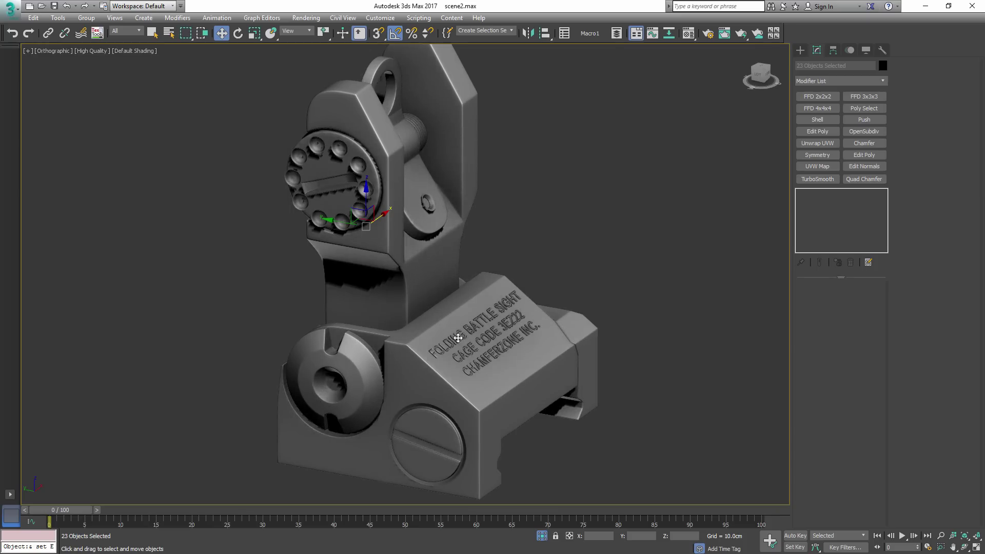
- Exit isolation of the high-poly sight and bring the high-poly, low-poly and normal-mapped sights into view together
middle_click_drag(451, 334, 685, 329, "alt")
scroll(670, 319, "down", 3)
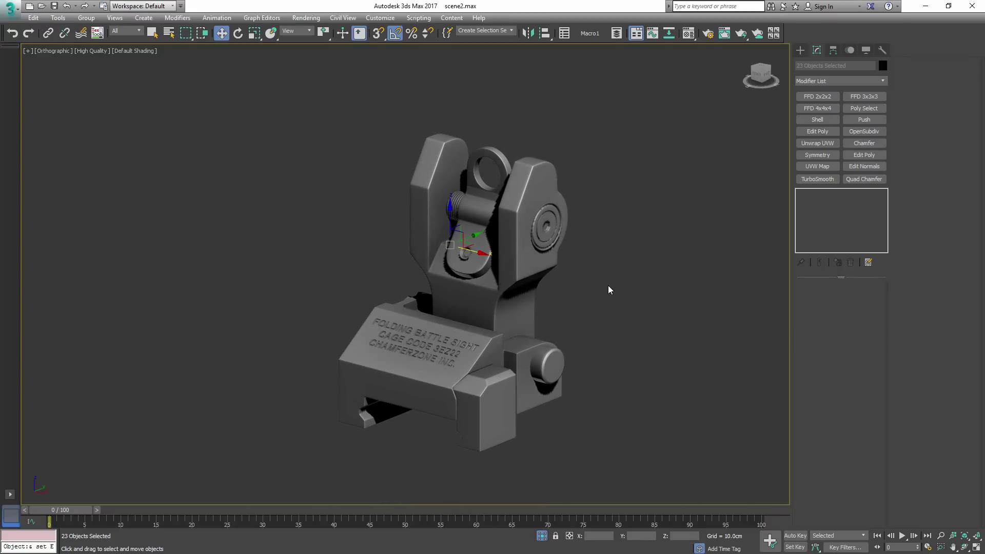
key("alt+q")
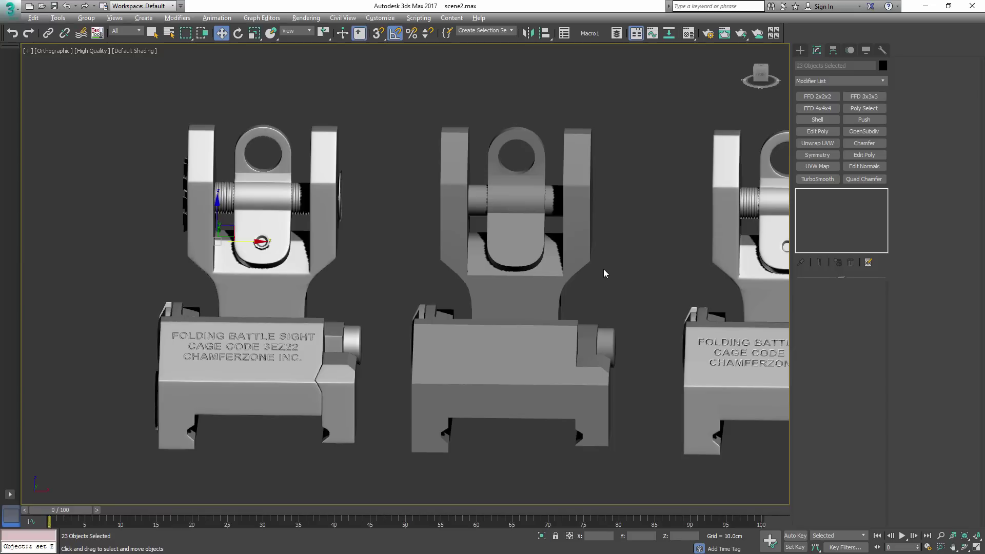
mouse_move(603, 274)
middle_mouse_down()
mouse_move(464, 264)
mouse_move(606, 268)
middle_mouse_up()
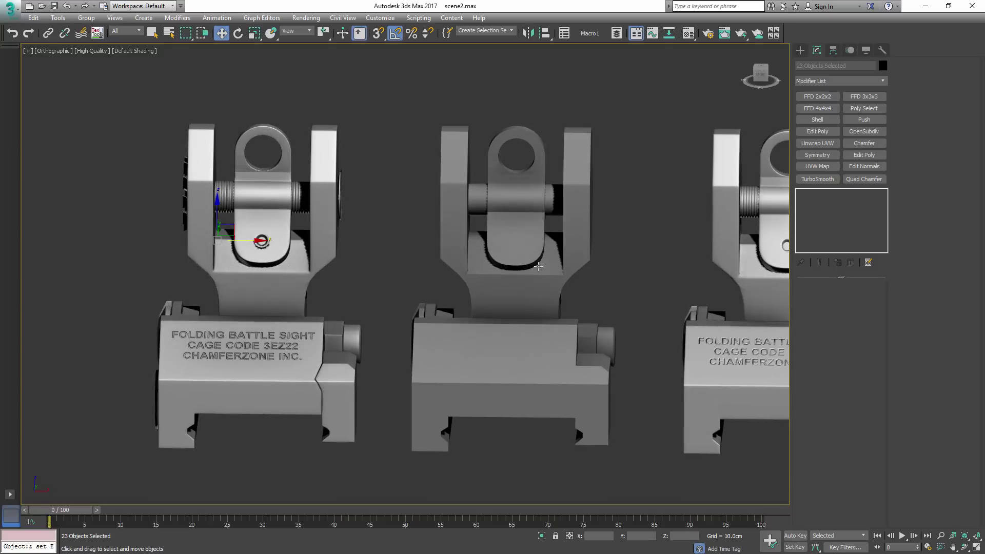
middle_click_drag(395, 260, 484, 273, "alt")
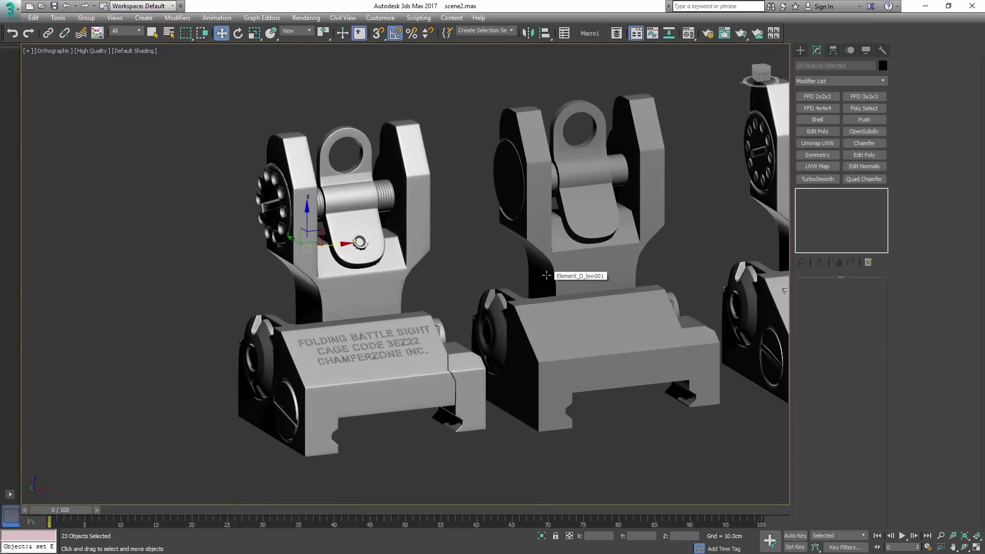
middle_click_drag(567, 272, 381, 304)
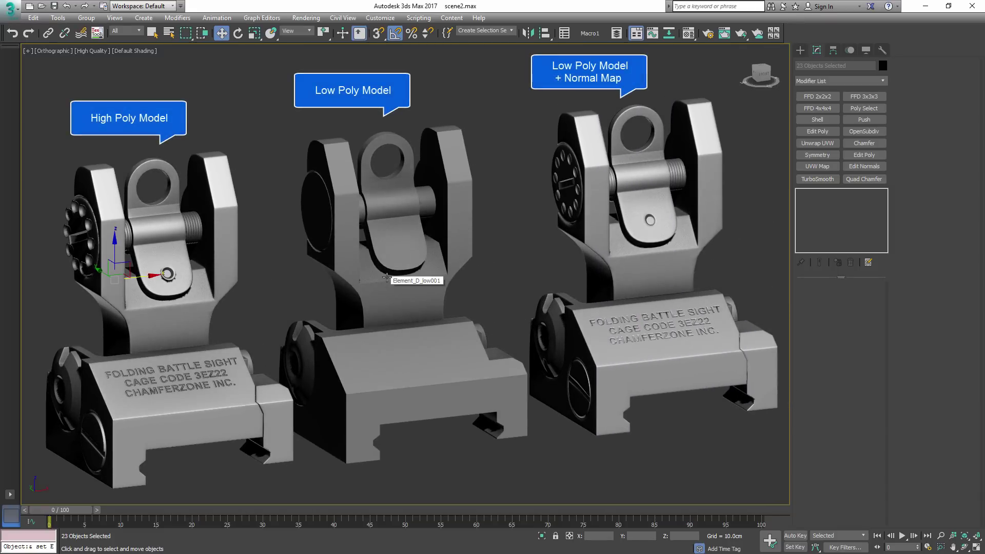
- Show edged faces on all three sights and clear the selection to examine the high-poly wireframe
key("F4")
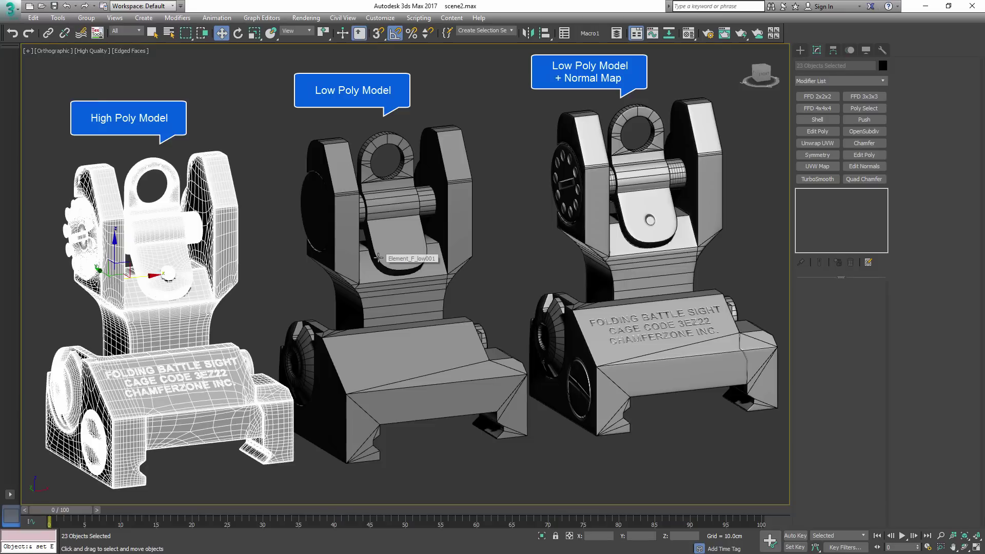
left_click(264, 217)
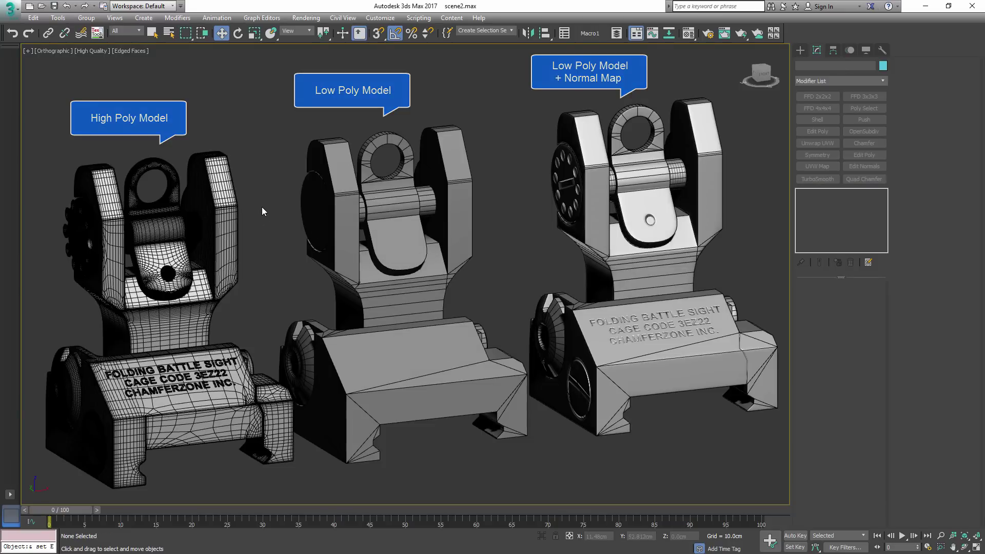
middle_click_drag(105, 155, 205, 128)
middle_click_drag(38, 180, 279, 121)
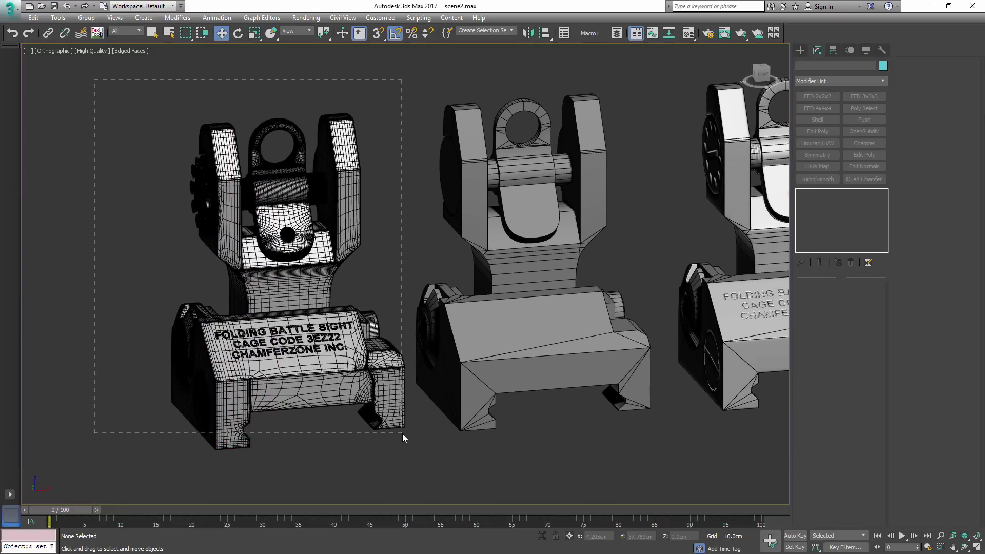
- Show the viewport polygon statistics and select the whole high-poly sight, then the whole low-poly sight, to compare their counts
left_click_drag(402, 433, 403, 433)
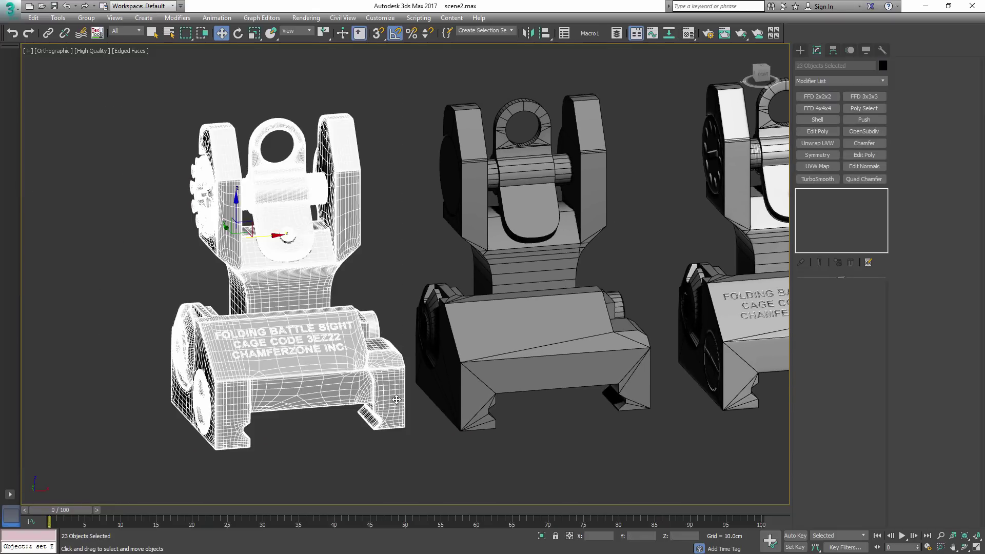
middle_click_drag(380, 369, 375, 369, "alt")
key("7")
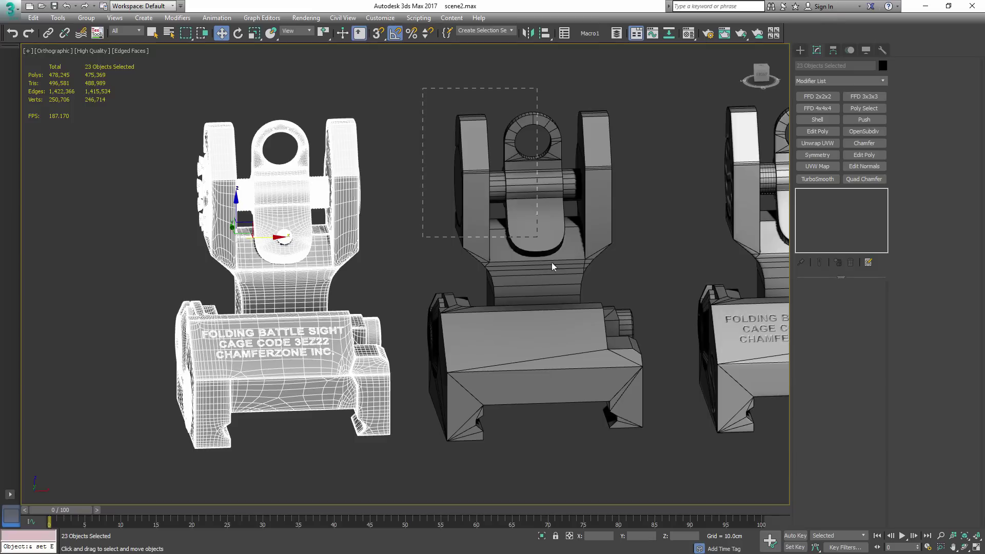
left_click_drag(661, 441, 661, 441)
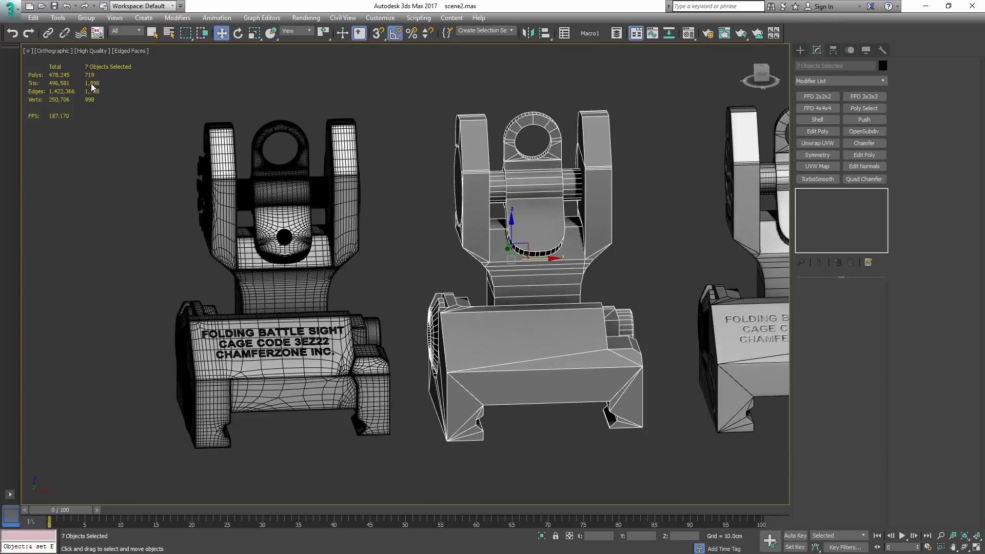
- Select the low-poly sight's upright body and examine its rear side up close with edged faces hidden
left_click(467, 169)
middle_click_drag(467, 168, 600, 186, "alt")
scroll(599, 186, "up", 2)
scroll(600, 187, "up", 4)
middle_click_drag(553, 139, 576, 236)
scroll(578, 238, "up", 1)
scroll(576, 239, "down", 1)
key("F4")
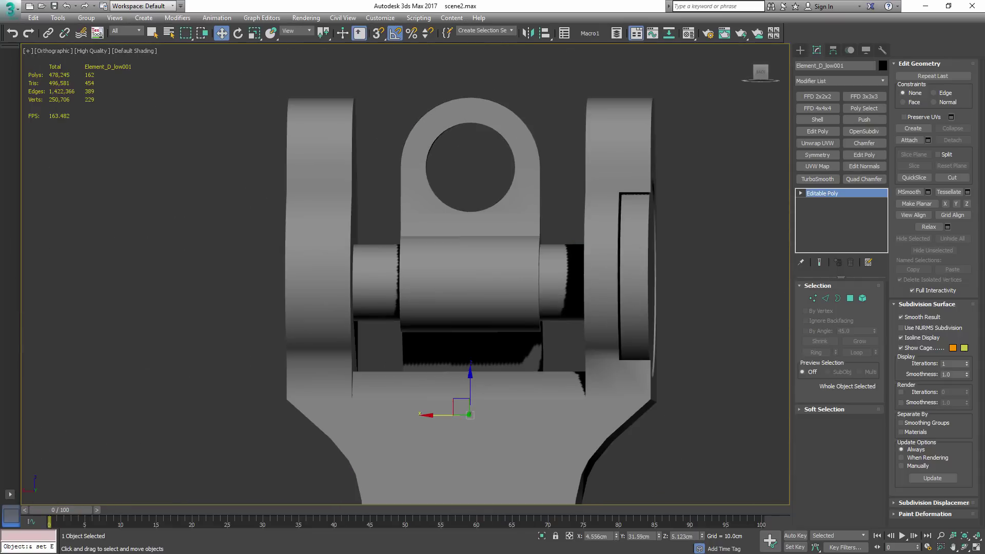
- Select the whole high-poly sight with edged faces on to read its counts, and return to plain shading
scroll(582, 250, "down", 2)
scroll(372, 215, "down", 6)
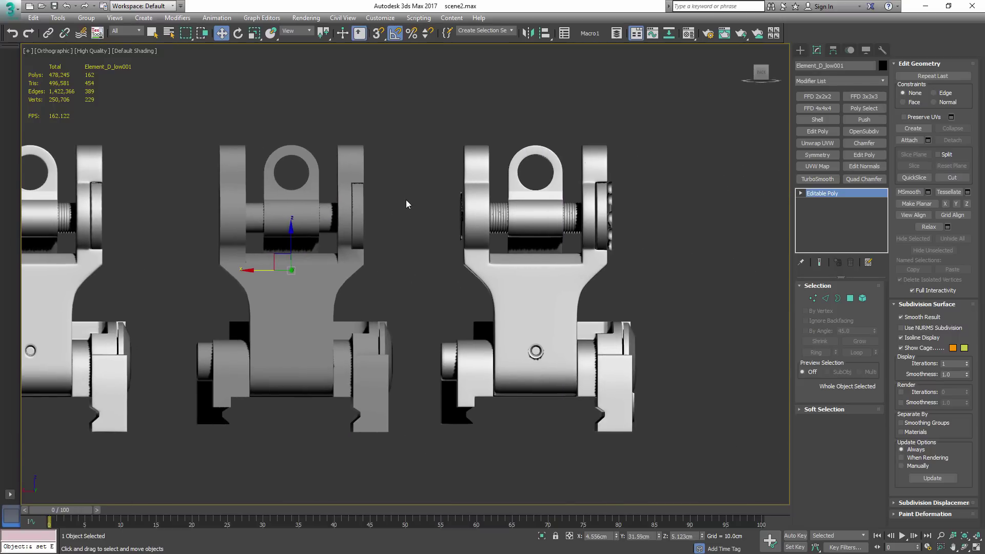
key("F4")
left_click_drag(589, 296, 675, 420)
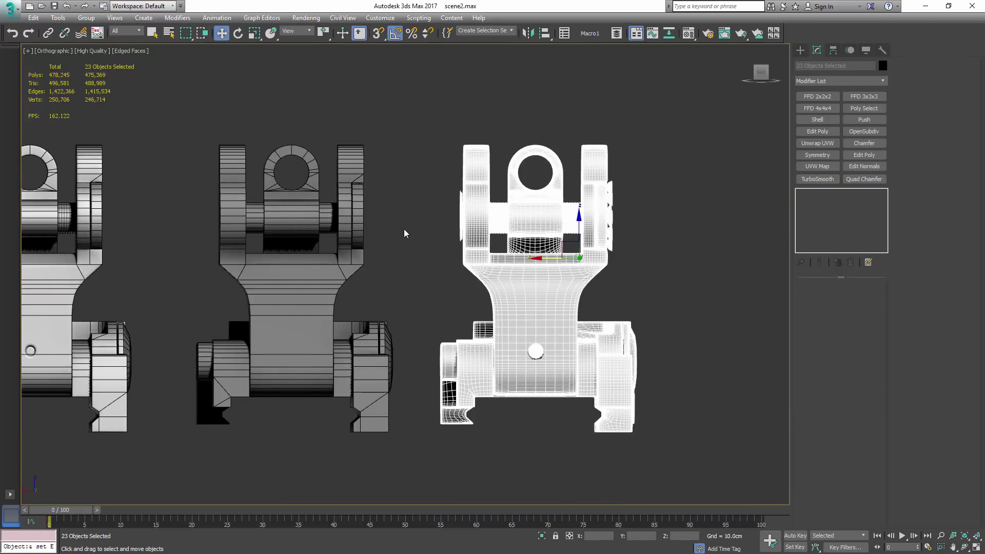
key("F4")
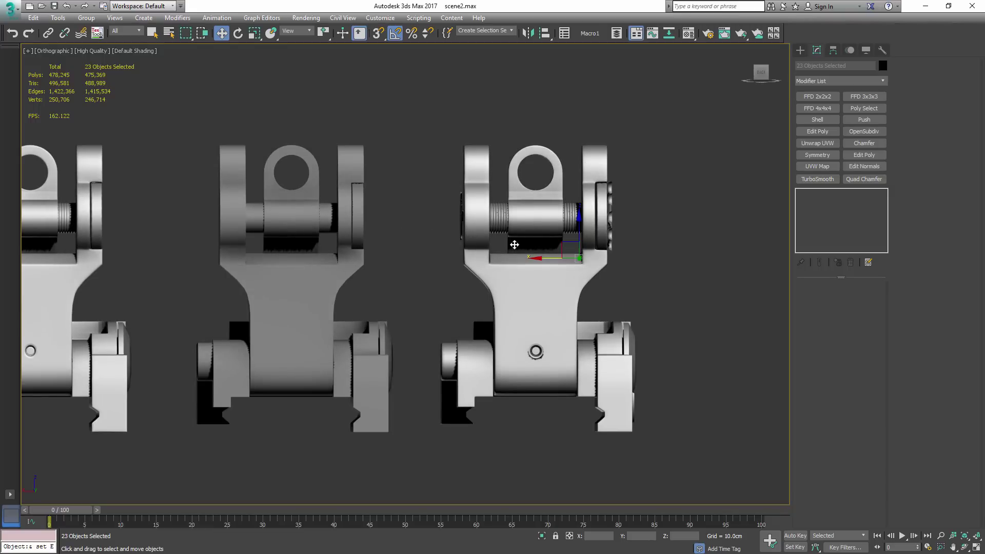
- Select the high-poly sight's upright body and examine the three sights from an angled rear view
left_click(500, 216)
middle_click_drag(500, 216, 385, 236, "alt")
middle_click_drag(360, 182, 395, 203)
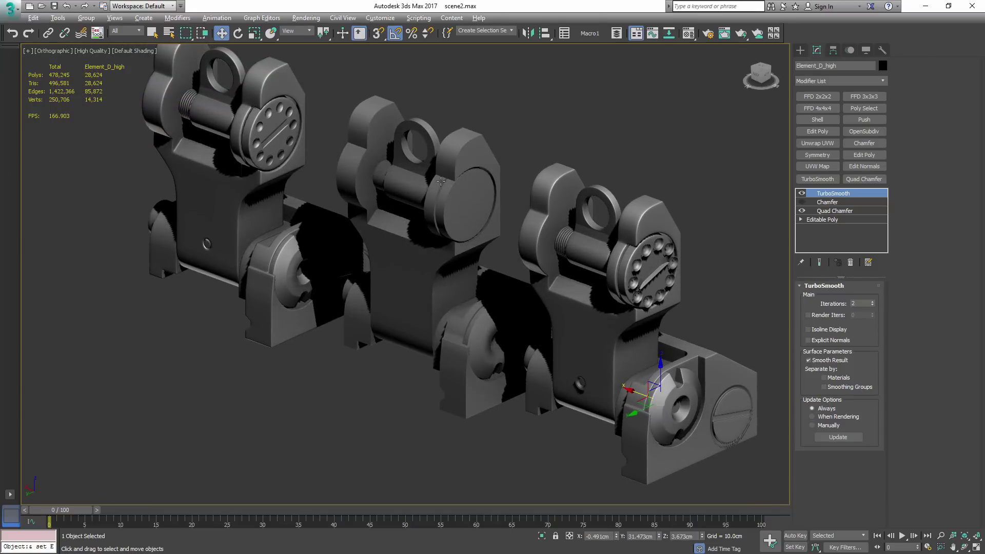
scroll(441, 181, "up", 4)
middle_click_drag(472, 162, 480, 132, "alt")
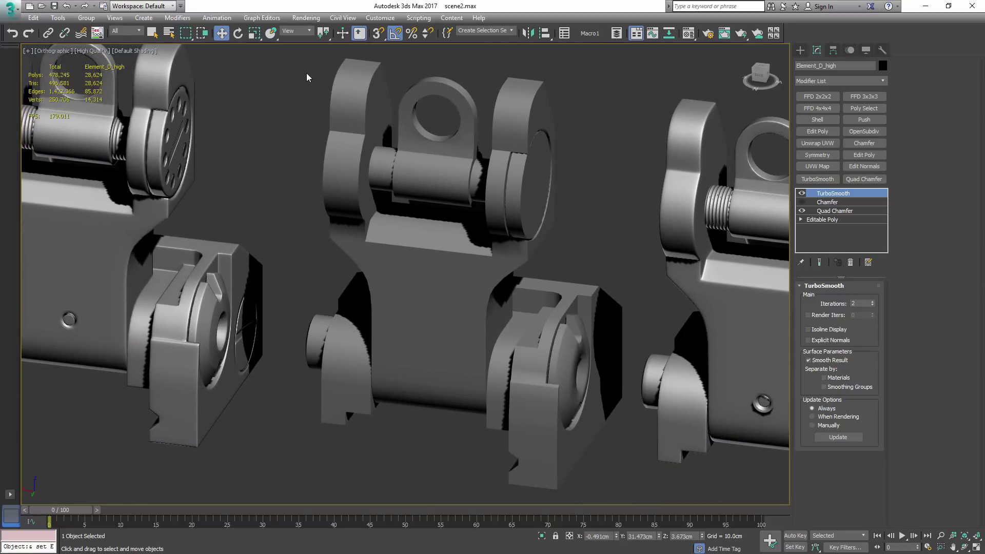
- Select the whole low-poly sight and compare the edges of its side mount closely with those of the high-poly sight
left_click_drag(606, 444, 610, 446)
scroll(571, 327, "up", 7)
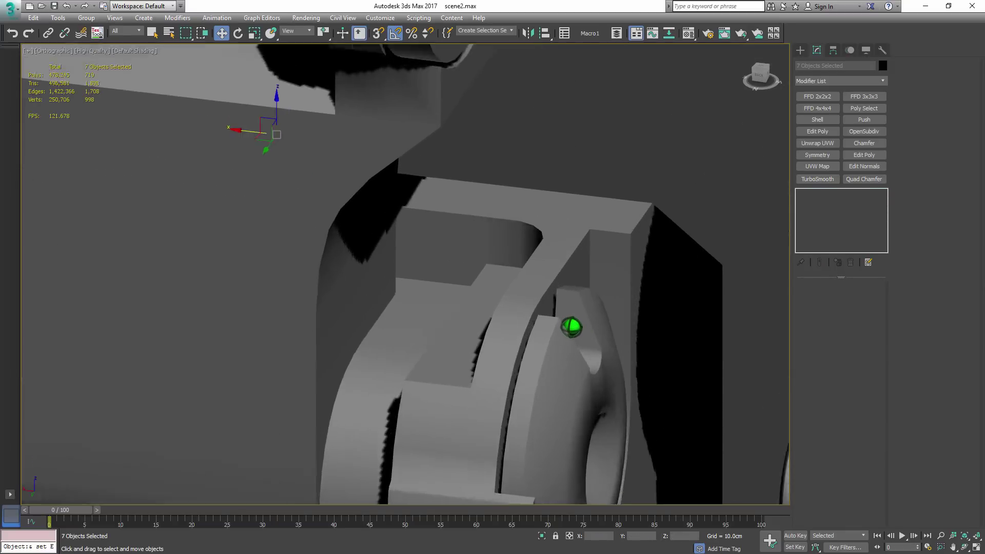
scroll(591, 184, "down", 8)
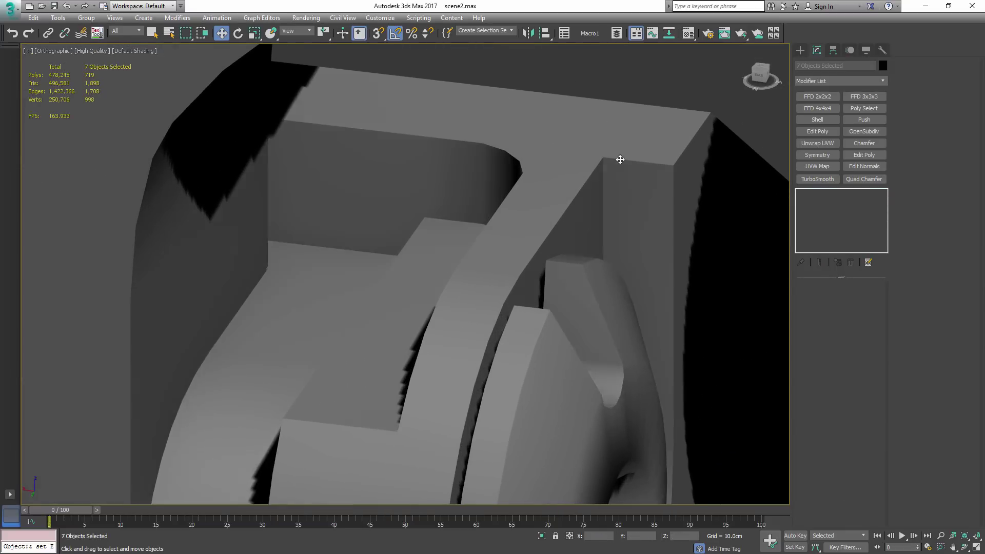
scroll(606, 233, "down", 5)
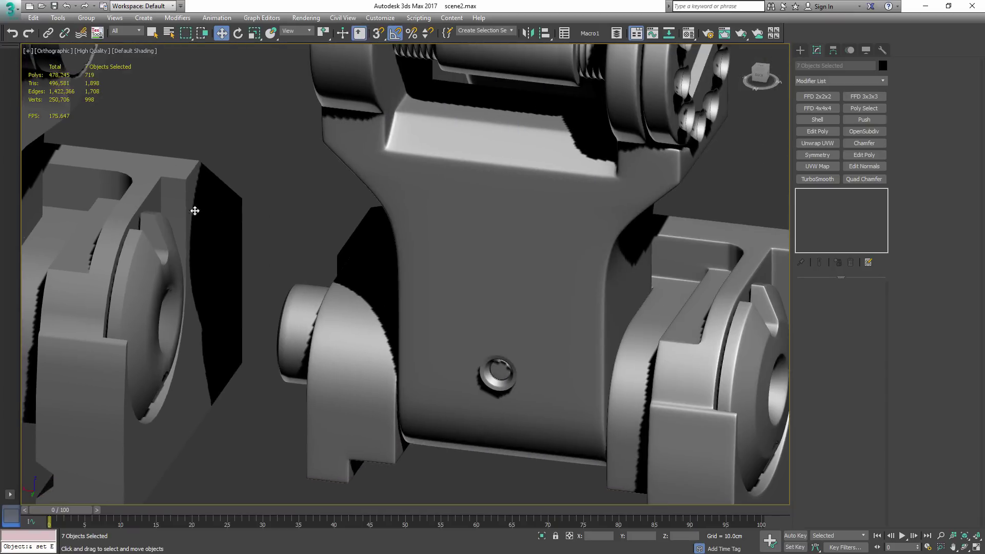
scroll(593, 150, "up", 10)
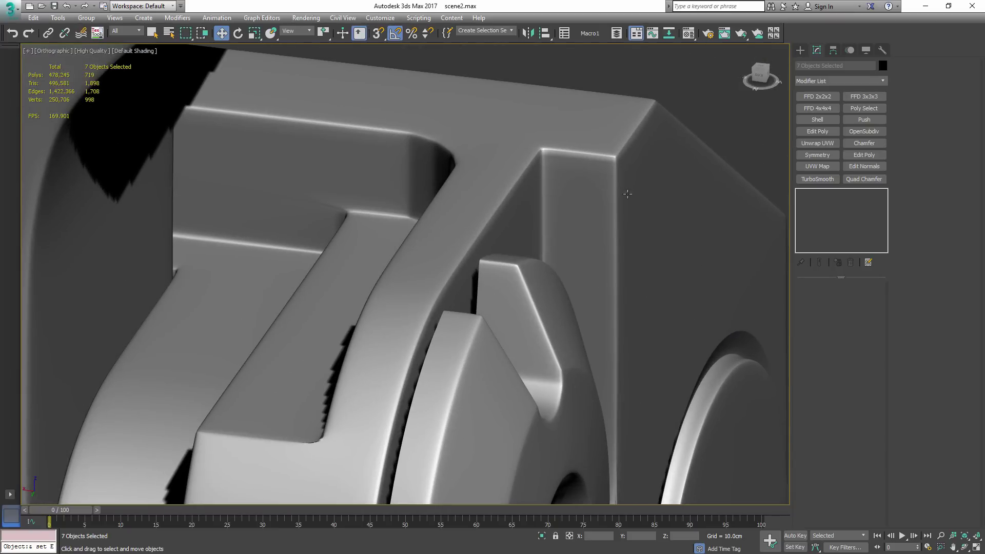
scroll(502, 268, "down", 6)
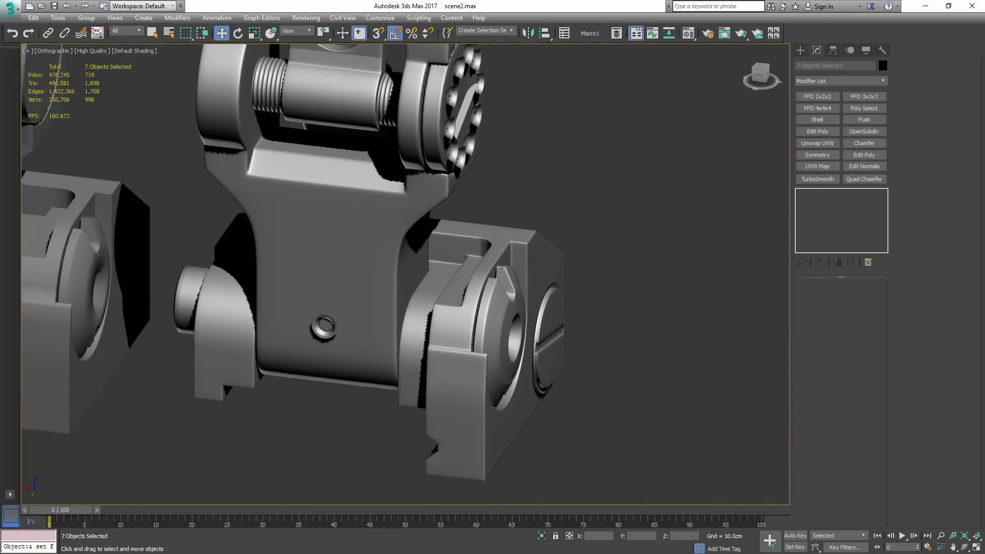
mouse_move(180, 260)
middle_mouse_down()
mouse_move(411, 290)
mouse_move(559, 352)
mouse_move(439, 323)
middle_mouse_up()
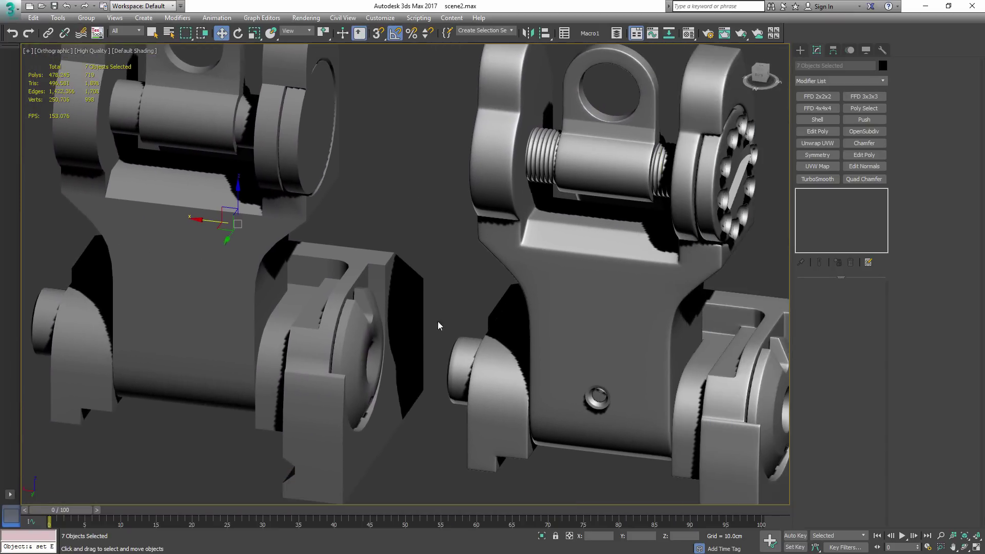
- Select the high-poly body with edged faces on to check its wireframe, and return to the shaded low-poly sight
key("F4")
left_click(600, 221)
key("F4")
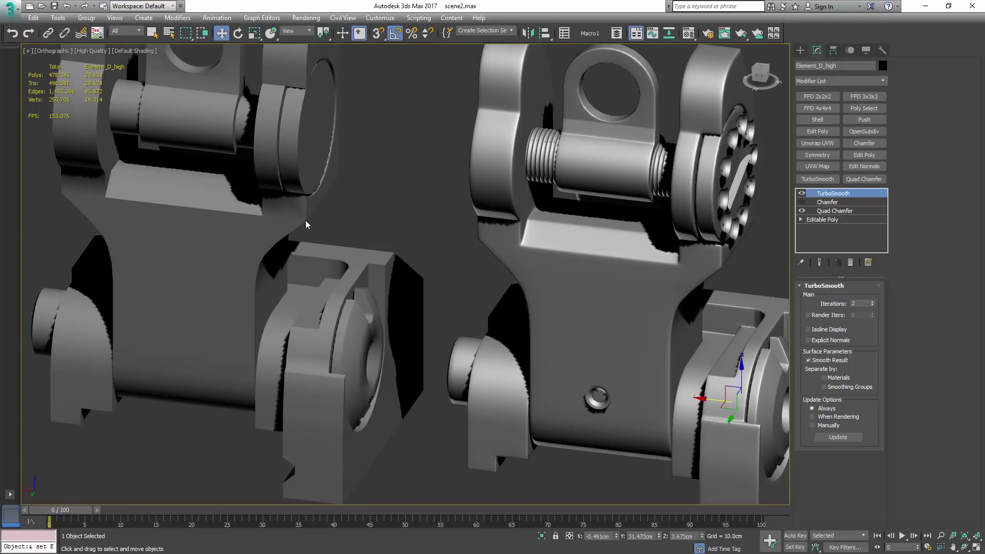
scroll(306, 221, "up", 2)
scroll(431, 260, "down", 4)
middle_click_drag(217, 246, 347, 250)
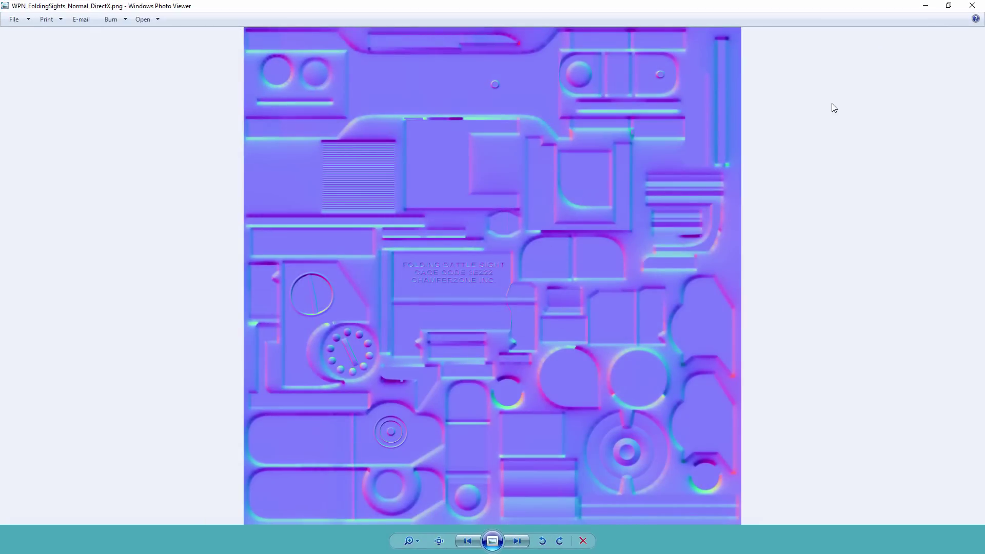
- Minimize the normal map image, show edged faces in 3ds Max and select the whole low-poly sight
left_click(927, 6)
left_click(493, 217)
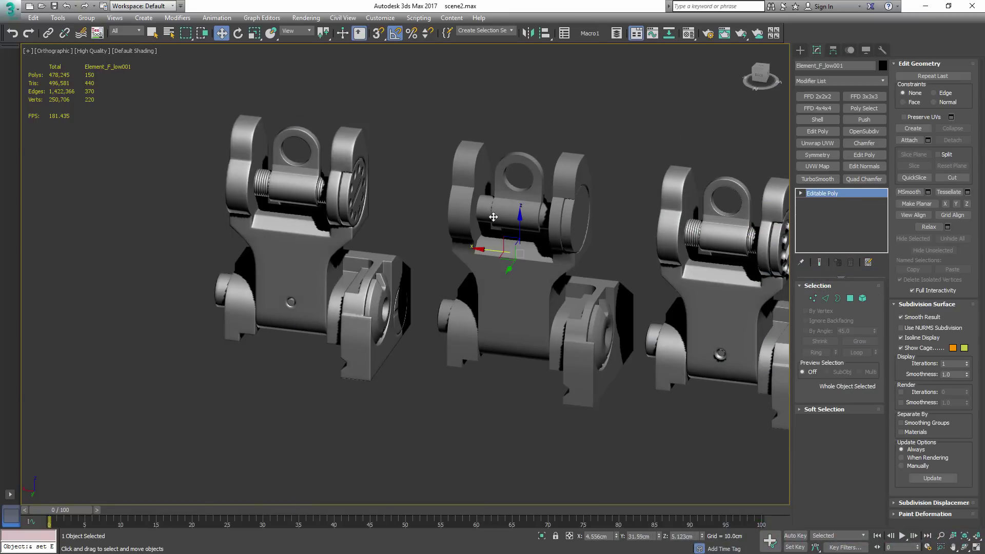
key("F4")
left_click_drag(426, 119, 630, 411)
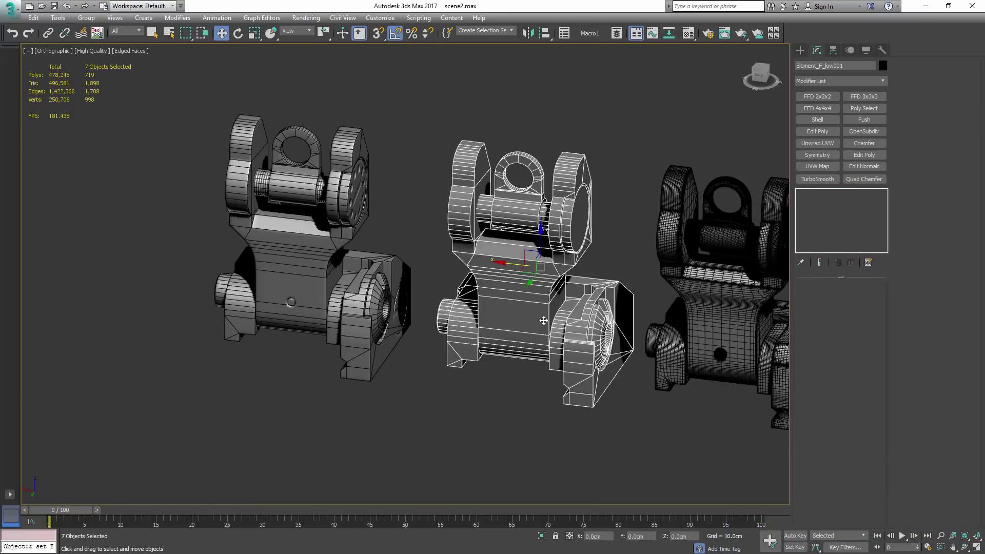
- Examine the normal-mapped sight's threaded pin and aperture from behind, with edged faces off and on for comparison
mouse_move(323, 209)
middle_mouse_down()
mouse_move(457, 235)
mouse_move(506, 172)
mouse_move(495, 161)
mouse_move(622, 239)
middle_mouse_up()
key("F4")
scroll(459, 235, "up", 6)
scroll(604, 226, "up", 1)
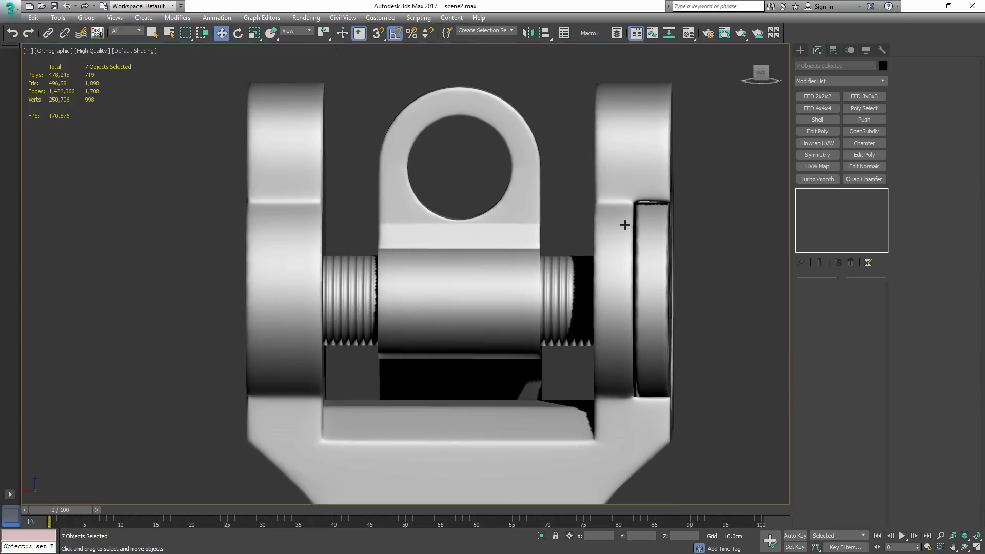
key("F4")
key("F4")
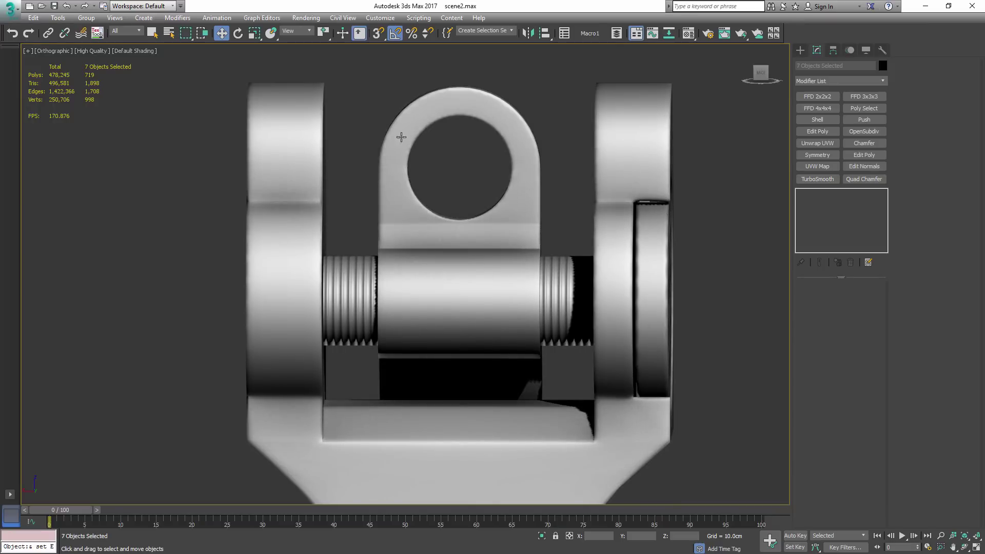
- Select the normal-mapped sight's upright body and examine the model from the rear and from its engraved side
middle_click_drag(432, 221, 428, 167)
scroll(405, 272, "down", 4)
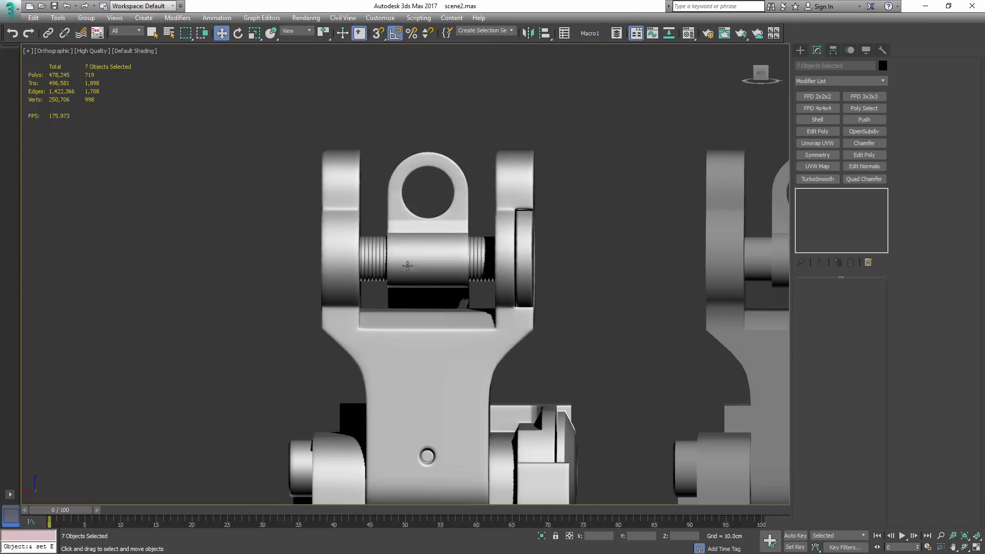
middle_click_drag(413, 347, 441, 149)
scroll(435, 248, "up", 2)
left_click(441, 252)
middle_click_drag(441, 252, 621, 331, "alt")
scroll(625, 272, "down", 3)
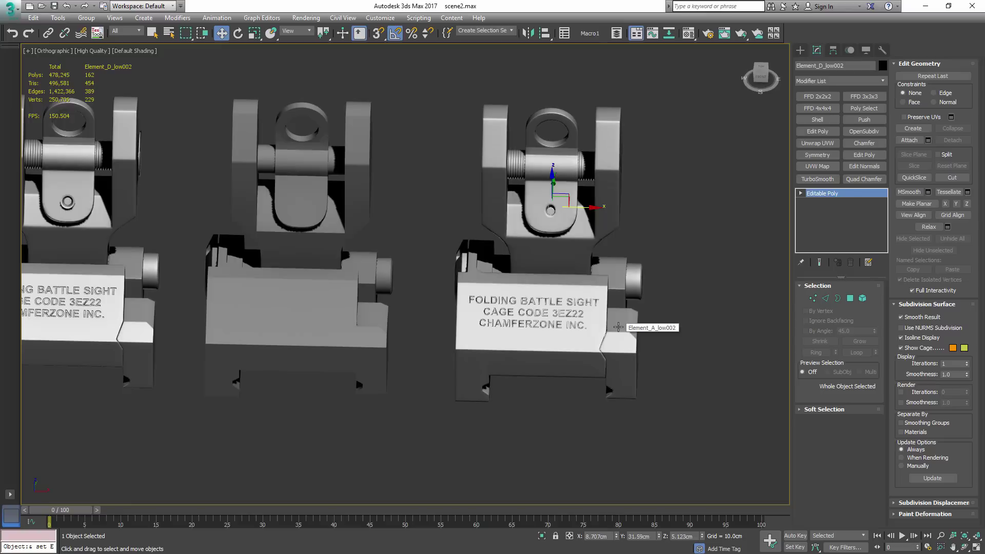
- Select the whole normal-mapped sight with edged faces on to read its polygon counts, and restore plain shading
middle_click_drag(485, 258, 603, 298)
middle_click_drag(652, 273, 587, 275)
key("F4")
left_click_drag(506, 453, 506, 453)
key("F4")
- Show edged faces again and select the high-poly and low-poly sights together
mouse_move(615, 242)
middle_mouse_down("alt")
mouse_move(614, 308)
mouse_move(615, 246)
middle_mouse_up("alt")
middle_click_drag(336, 239, 433, 225)
key("F4")
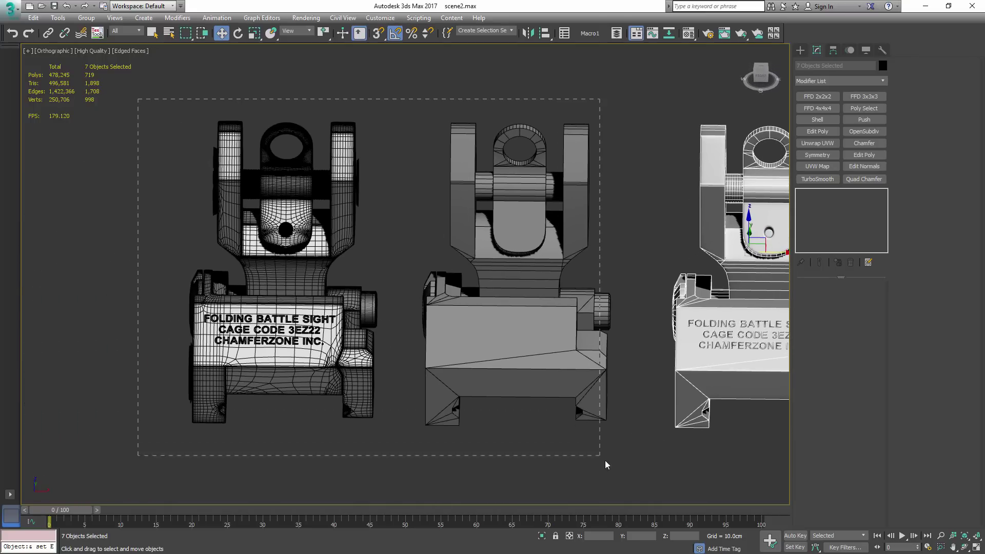
left_click_drag(605, 460, 605, 460)
- Hide the edged faces and viewport statistics, and view the shaded sights from an angled front view
scroll(577, 345, "up", 2)
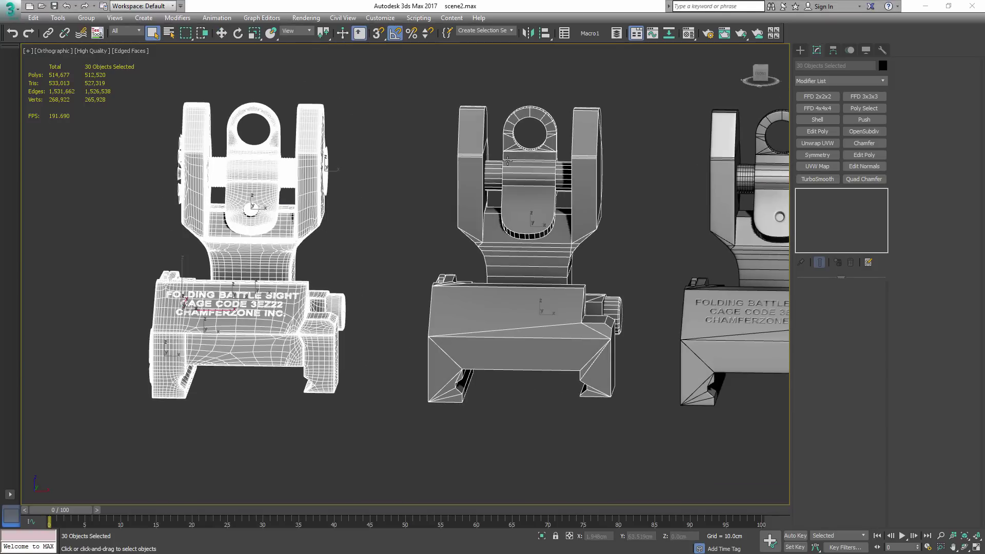
mouse_move(507, 160)
middle_mouse_down("alt")
mouse_move(592, 177)
mouse_move(479, 182)
mouse_move(501, 198)
mouse_move(461, 183)
middle_mouse_up("alt")
key("F4")
key("7")
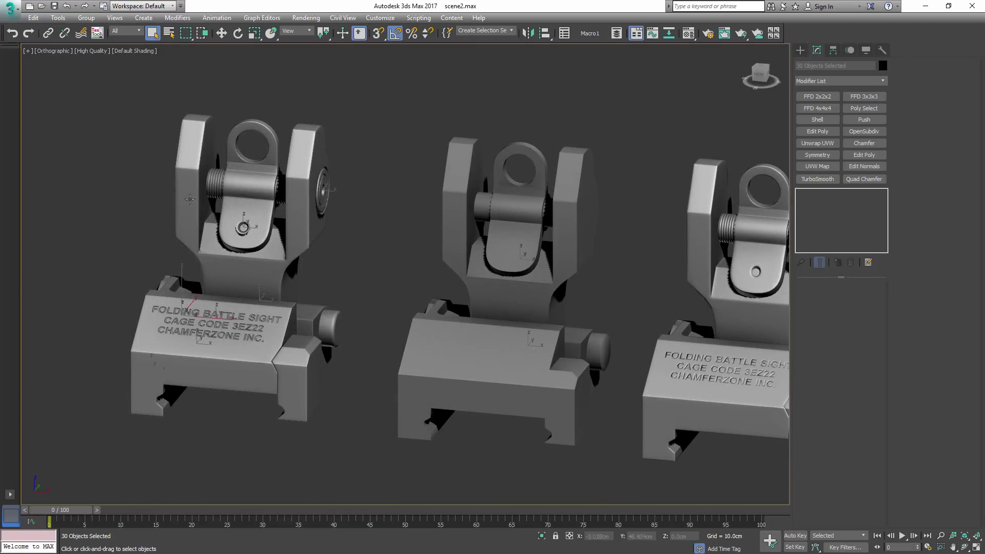
middle_click_drag(328, 211, 359, 204, "alt")
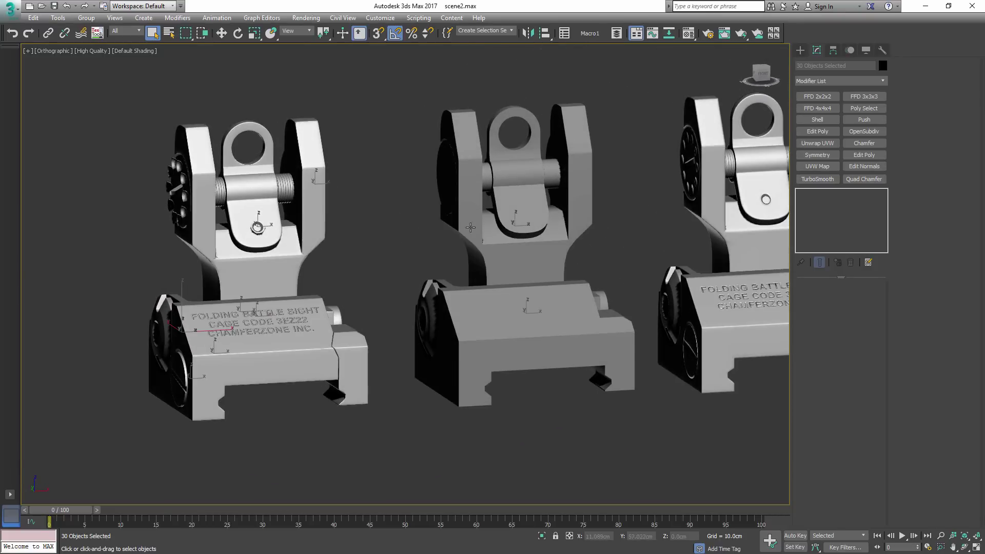
- Isolate the low-poly sight and show its edged faces
left_click_drag(646, 107, 648, 105)
key("alt+q")
middle_click_drag(575, 134, 535, 69, "alt")
scroll(504, 158, "up", 3)
key("F4")
- Select the low-poly sight's base and examine its wireframe from the front and both sides
middle_click_drag(421, 198, 471, 119, "alt")
left_click(402, 300)
middle_click_drag(401, 300, 401, 383, "alt")
middle_click_drag(325, 255, 726, 261, "alt")
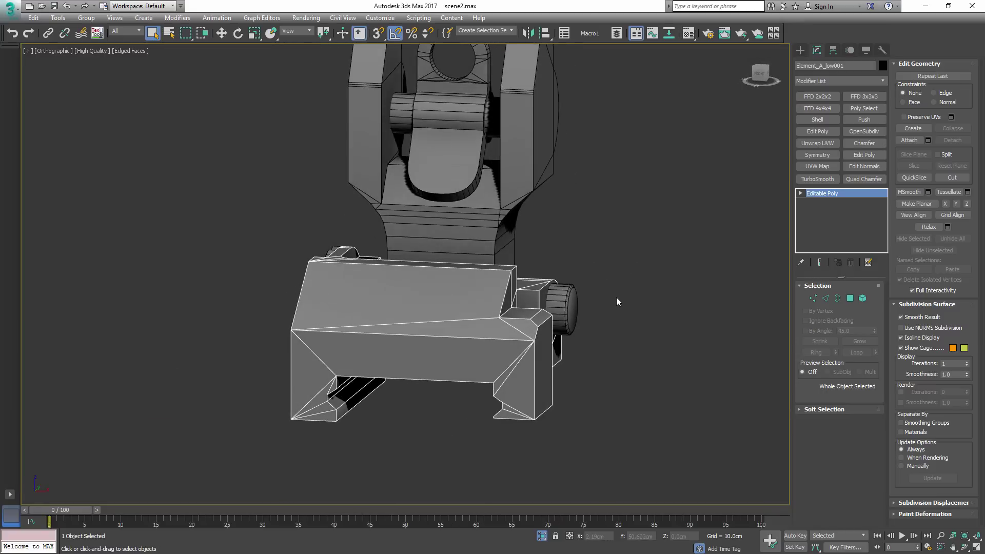
middle_click_drag(526, 201, 531, 251)
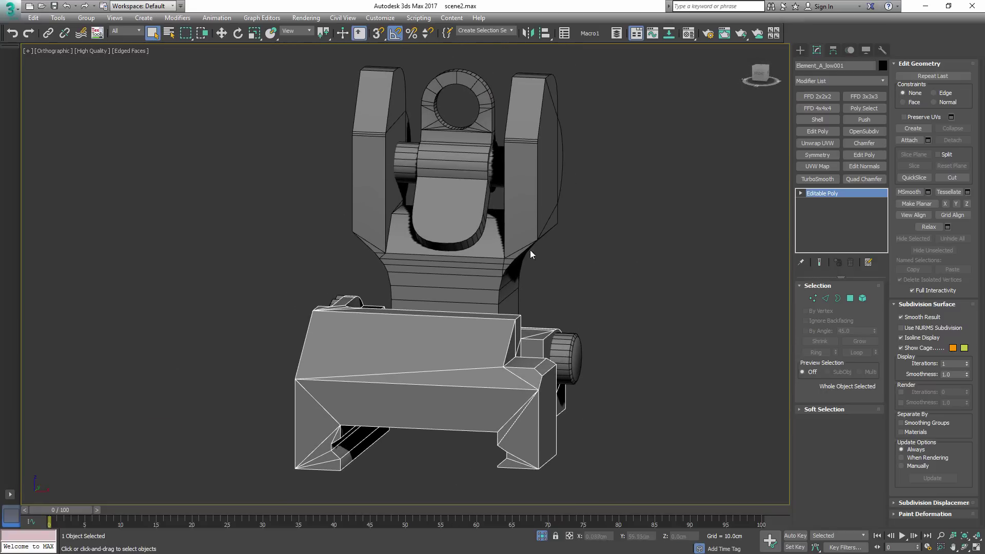
middle_click_drag(593, 187, 617, 196)
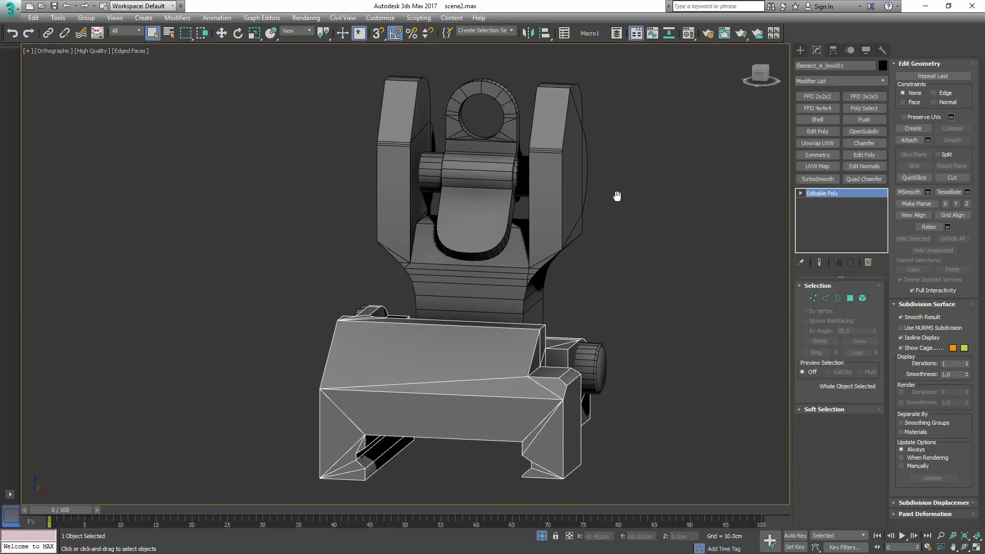
middle_click_drag(571, 235, 498, 341, "alt")
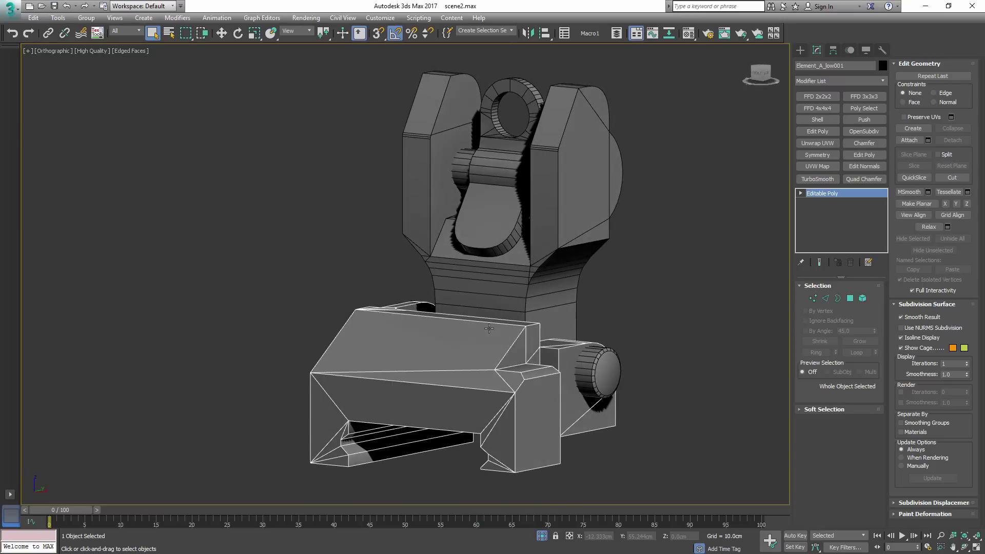
middle_click_drag(501, 330, 386, 385, "alt")
middle_click_drag(513, 322, 479, 312, "alt")
scroll(480, 315, "down", 2)
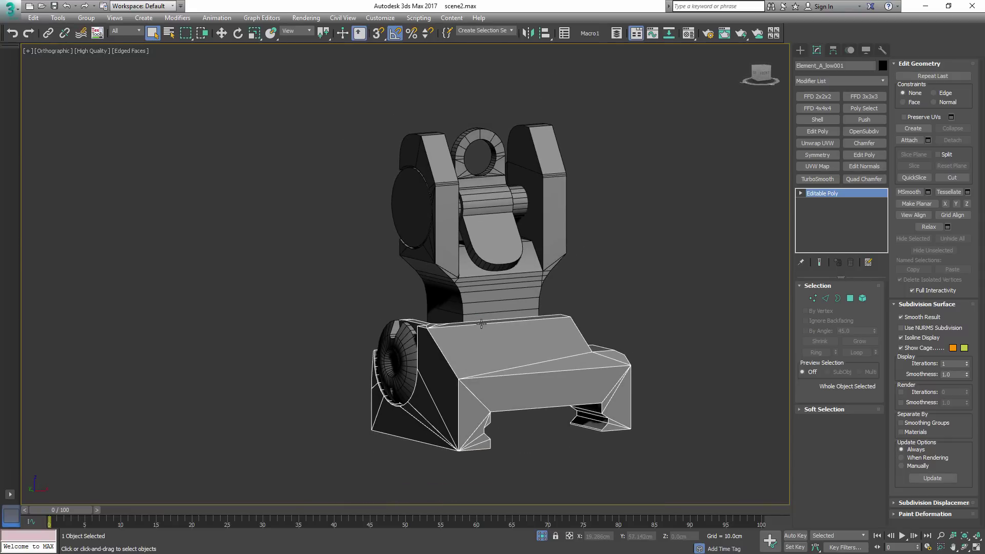
- Select all parts of the isolated low-poly sight and hide the edged faces to view its plain shading from the side
left_click(627, 196)
left_click_drag(277, 516, 273, 518)
middle_click_drag(345, 391, 633, 403, "alt")
key("w")
mouse_move(602, 247)
middle_mouse_down("alt")
mouse_move(744, 244)
mouse_move(457, 253)
mouse_move(493, 252)
mouse_move(301, 237)
middle_mouse_up("alt")
key("F4")
scroll(462, 226, "up", 3)
middle_click_drag(462, 226, 358, 217, "alt")
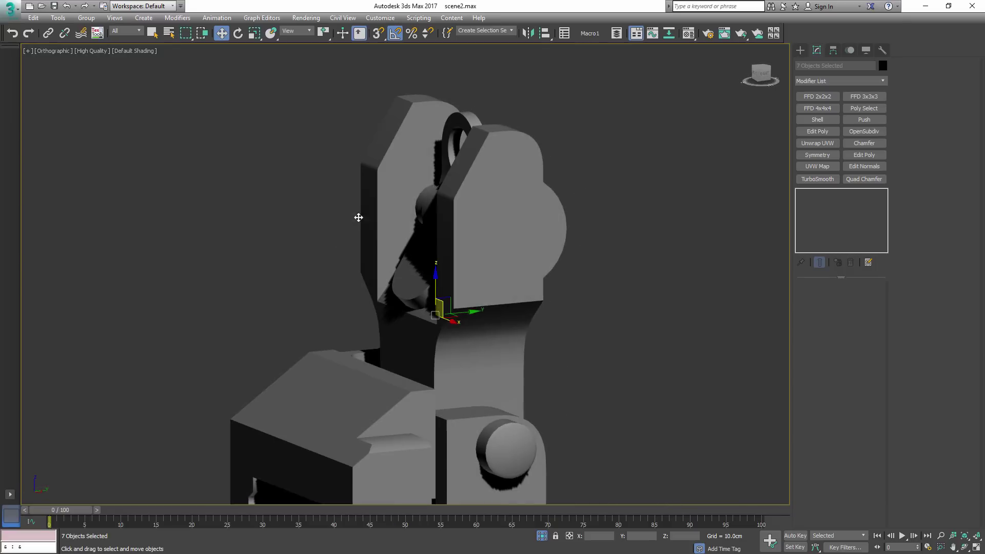
- Show the edged faces again and select the slotted round knob on the side of the low-poly base
scroll(429, 229, "up", 2)
middle_click_drag(429, 229, 555, 302, "alt")
key("F4")
left_click(603, 339)
middle_click_drag(603, 339, 532, 296, "alt")
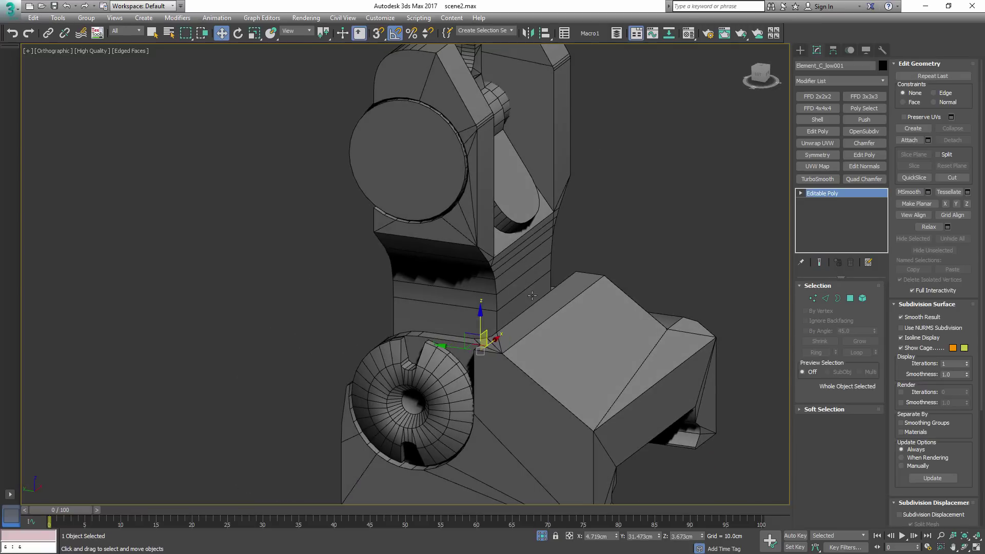
key("e")
left_click(439, 362)
middle_click_drag(449, 343, 444, 337)
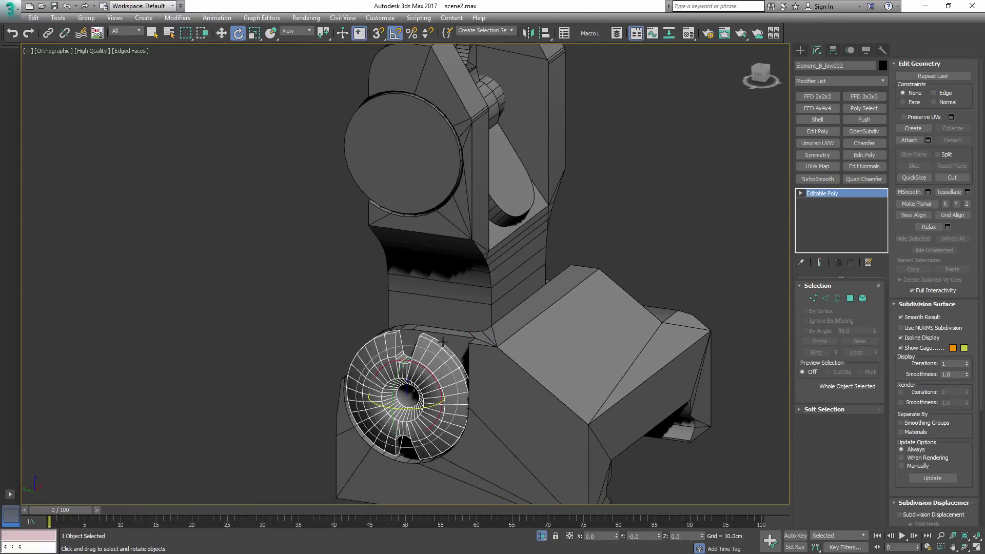
- Select the round disc on the side of the low-poly upright body
left_click_drag(427, 372, 426, 273)
right_click(426, 273)
middle_click_drag(427, 273, 431, 396)
left_click(418, 251)
key("alt+c")
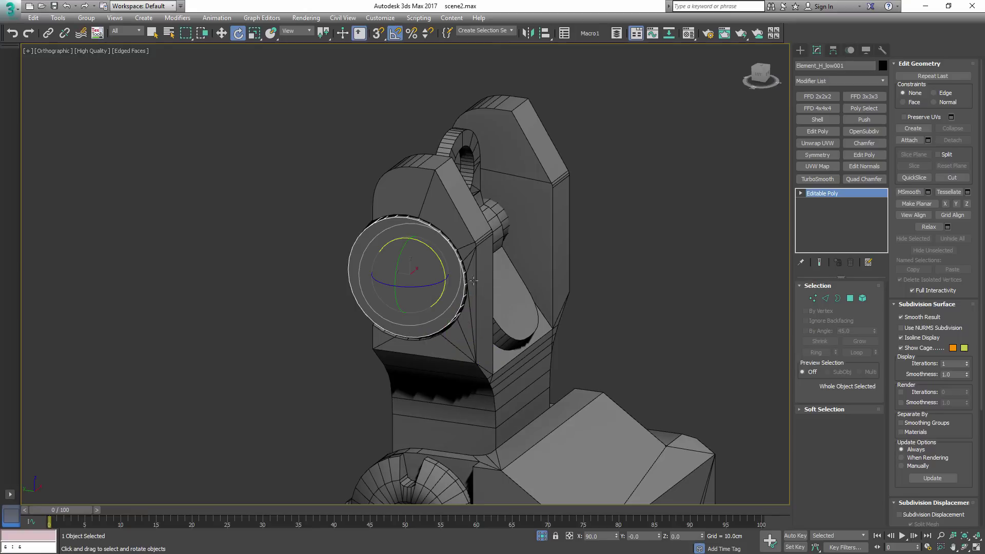
- Clear the selection, select the low-poly aperture piece and examine the sight's wireframe from the rear
middle_click_drag(423, 272, 310, 288, "alt")
scroll(513, 270, "down", 3)
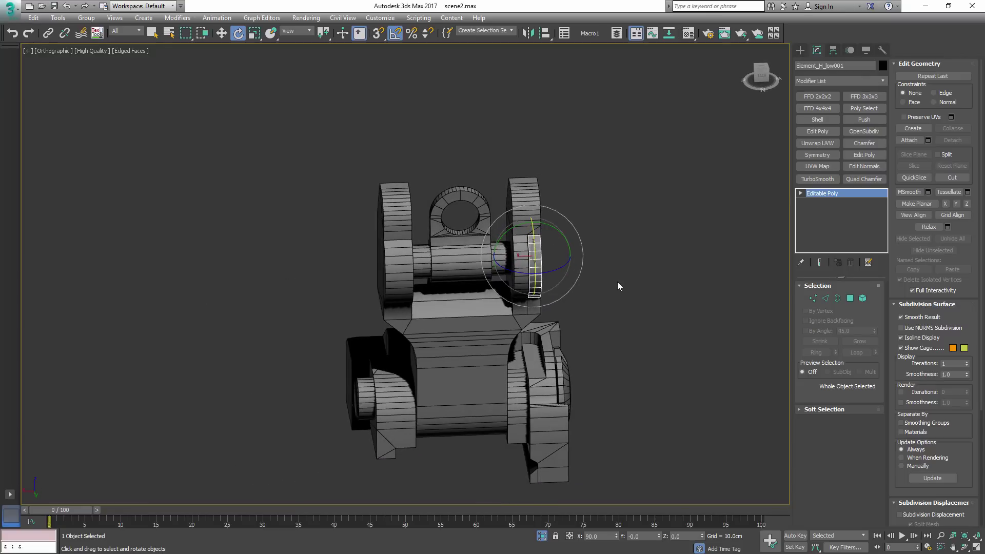
left_click(618, 282)
middle_click_drag(600, 309, 592, 301, "alt")
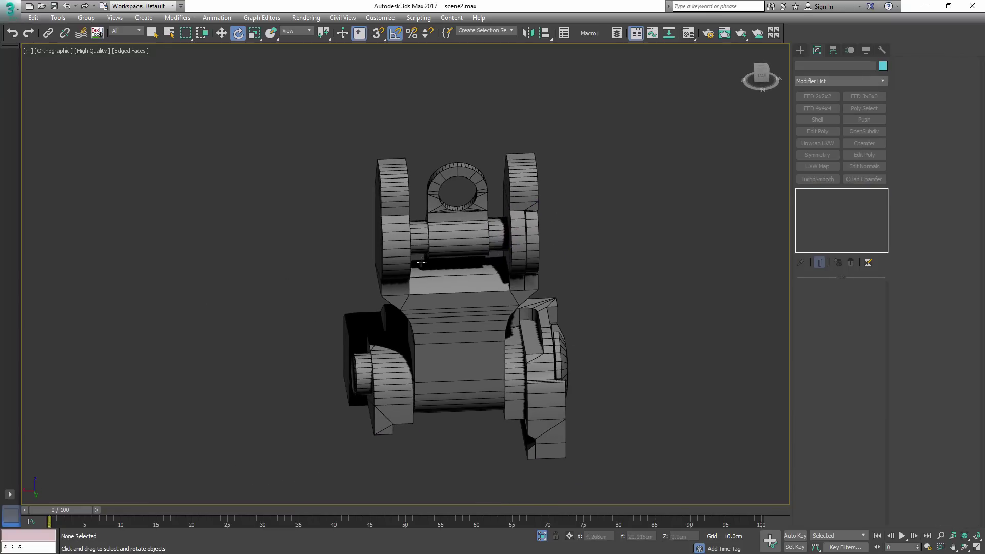
left_click(455, 239)
mouse_move(454, 239)
middle_mouse_down("alt")
mouse_move(488, 224)
mouse_move(468, 239)
middle_mouse_up("alt")
key("w")
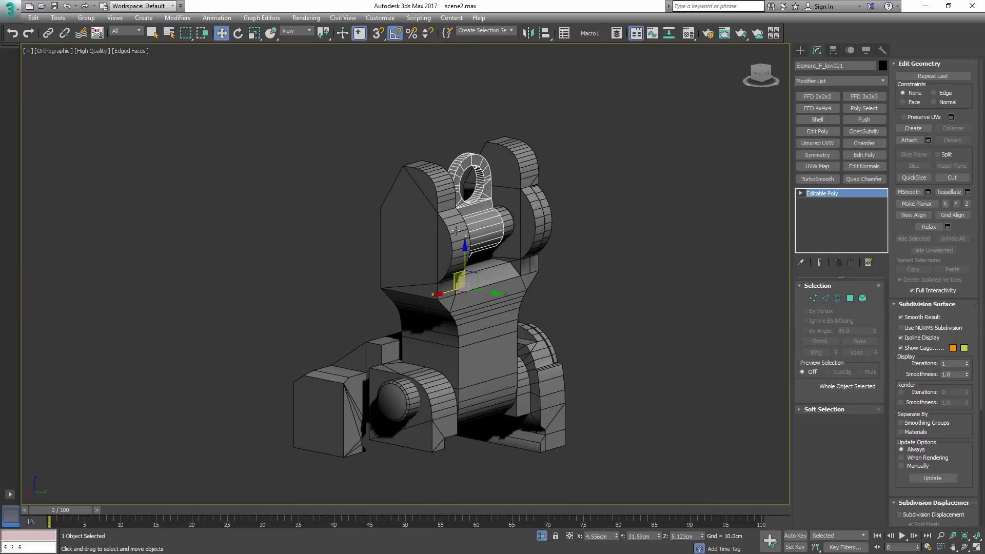
middle_click_drag(522, 254, 506, 267, "alt")
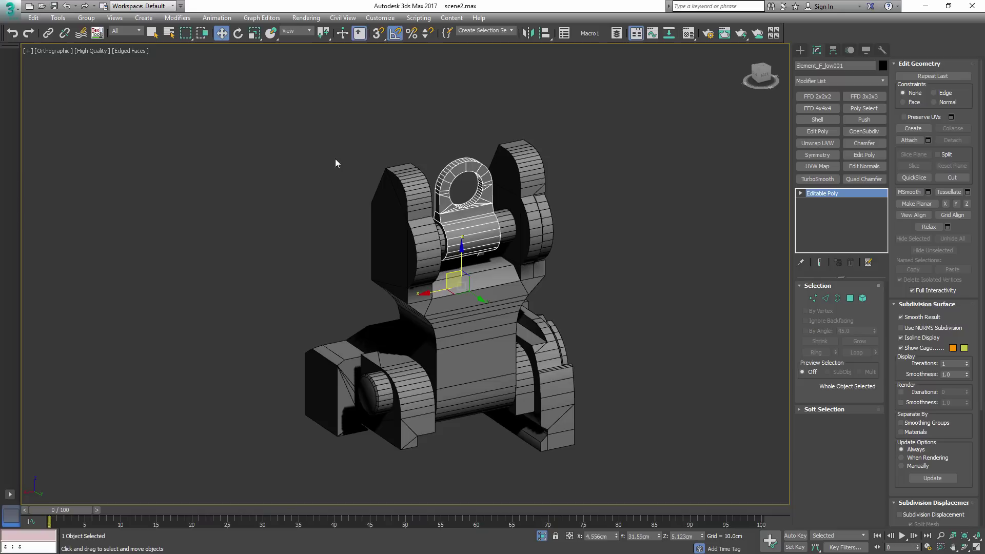
left_click_drag(554, 381, 624, 467)
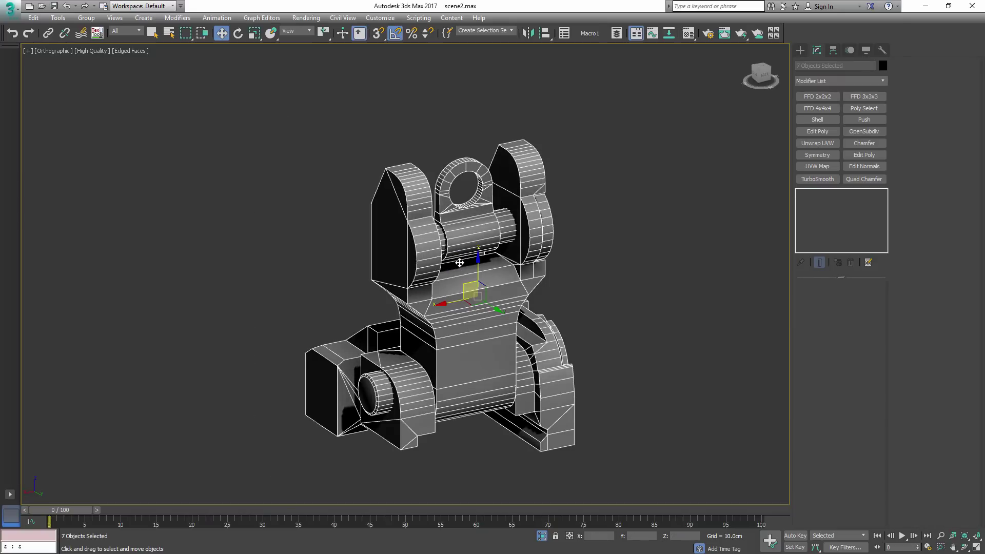
key("ctrl+v")
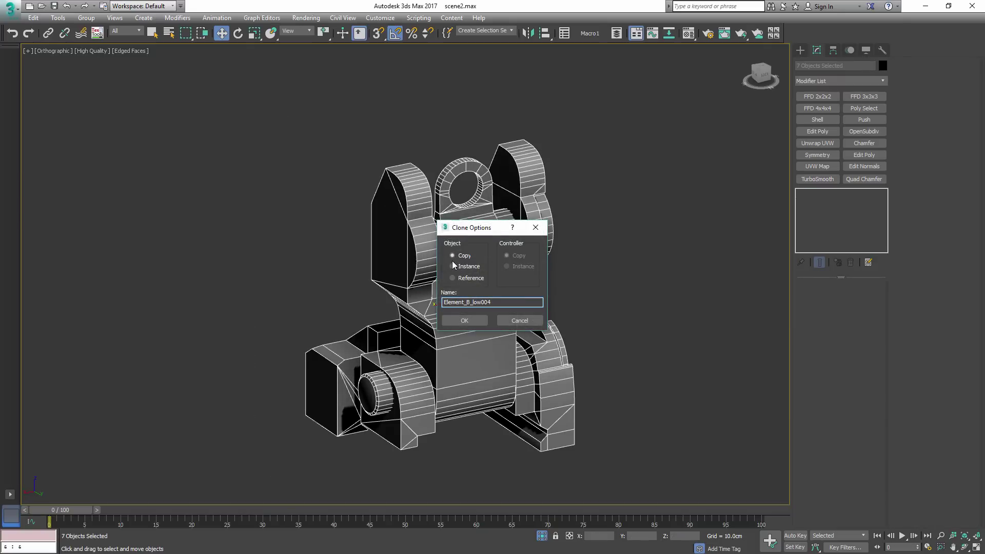
left_click(519, 320)
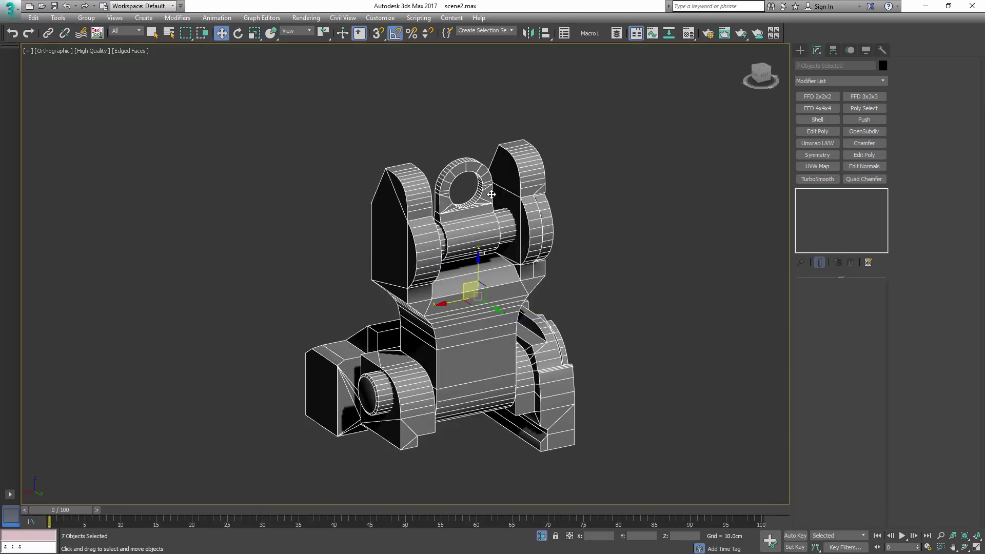
- Clear the object selection and collapse the Sight_low_demo layer in the layer explorer, closing the explorer when done
left_click(617, 33)
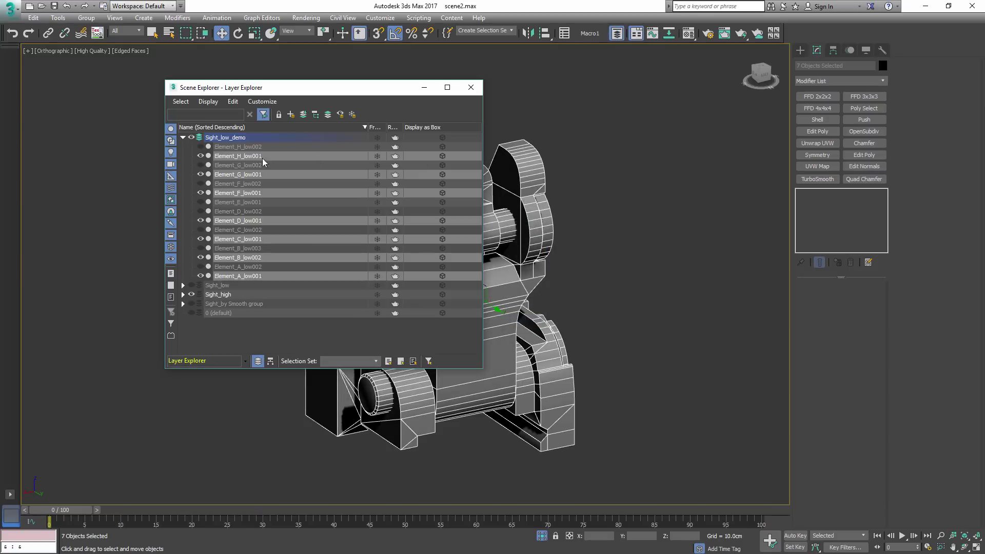
key("ctrl+d")
left_click(182, 138)
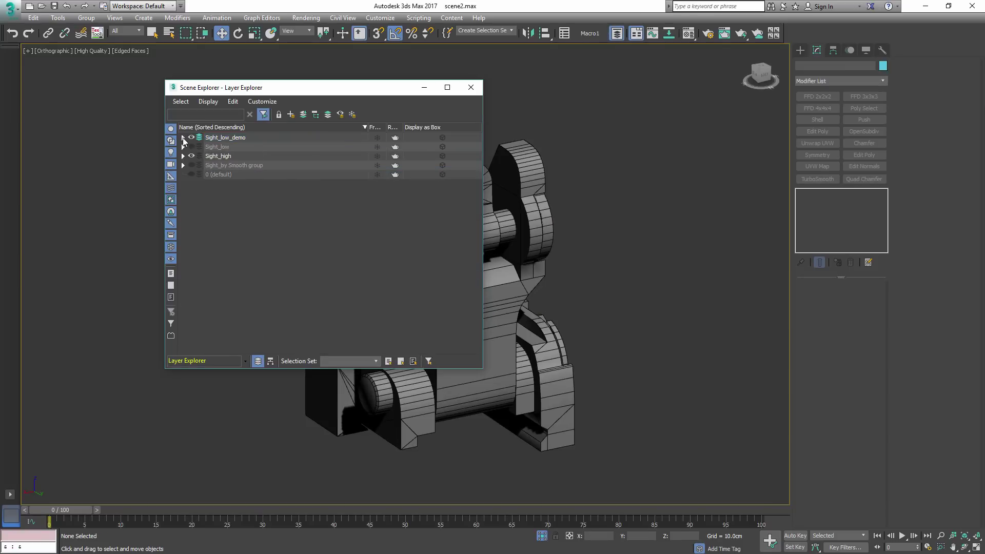
left_click(475, 87)
- End the isolation and examine the high-poly sight's dense wireframe and engraved text up close
key("alt+q")
middle_click_drag(470, 225, 468, 205)
scroll(468, 205, "up", 10)
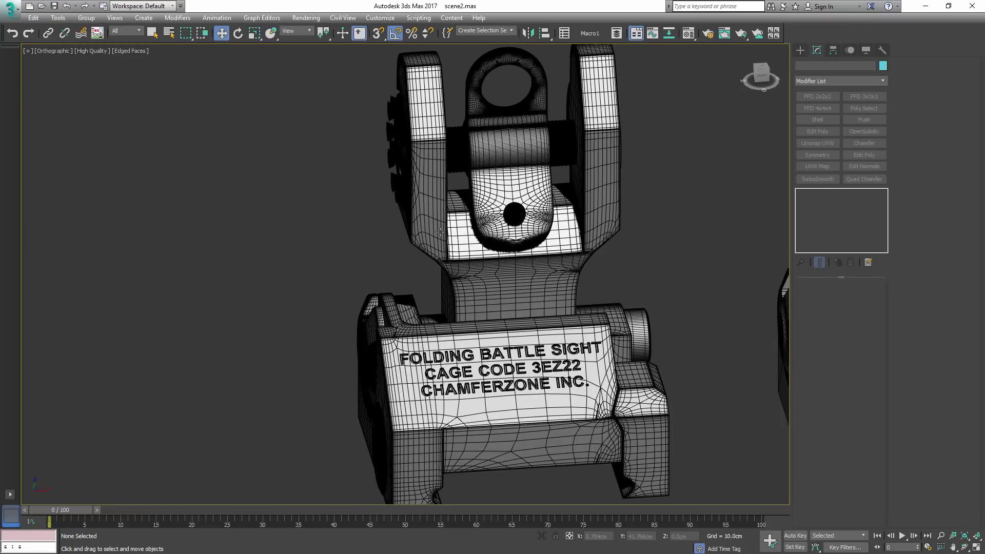
middle_click_drag(632, 251, 550, 250)
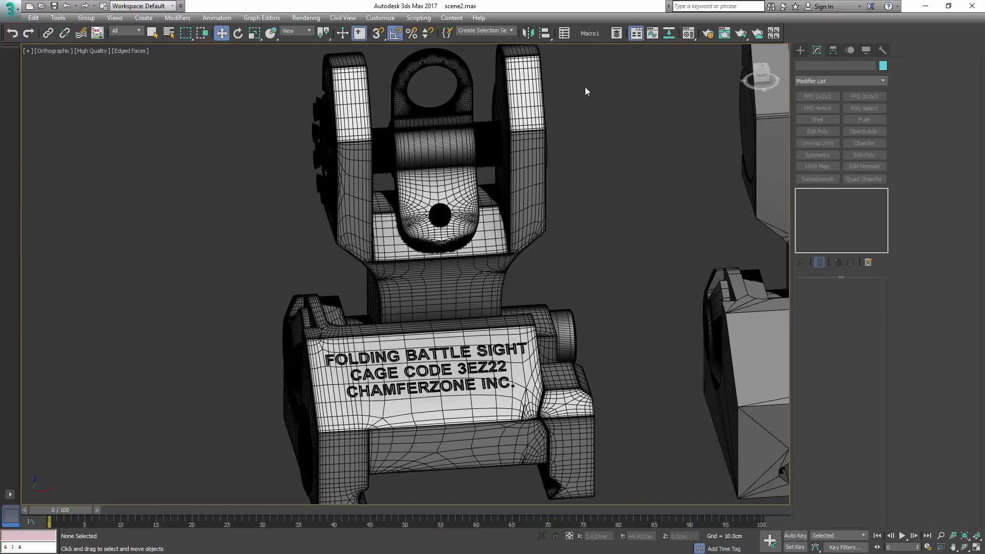
middle_click_drag(505, 143, 603, 154)
- Select the high-poly aperture piece and compare the sights with edged faces hidden and shown
left_click(561, 161)
key("F4")
mouse_move(672, 134)
middle_mouse_down()
mouse_move(478, 128)
mouse_move(439, 137)
middle_mouse_up()
middle_click_drag(563, 145, 402, 123)
scroll(402, 124, "down", 1)
scroll(392, 165, "down", 3)
middle_click_drag(392, 164, 313, 172)
key("F4")
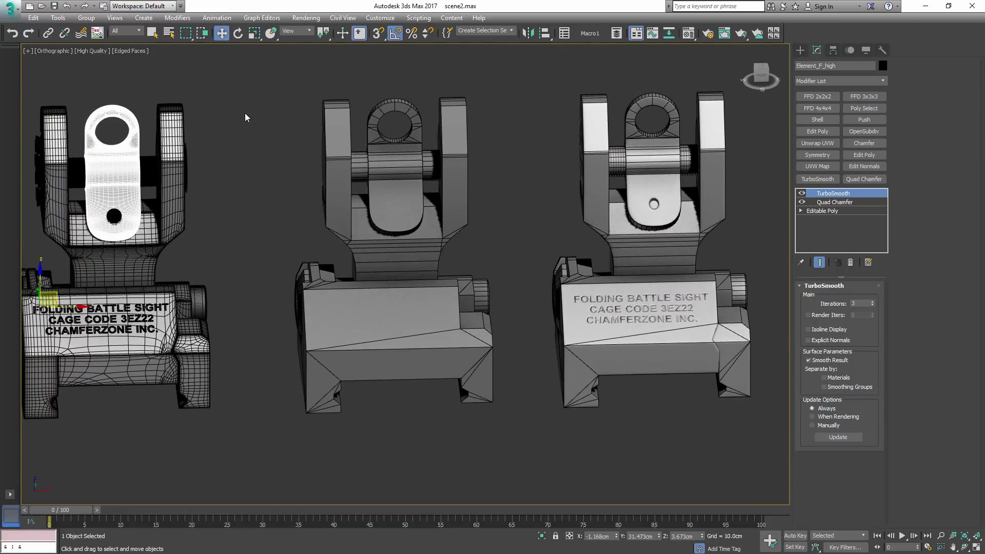
- Frame all three sights, compare them in plain shading, and bring the edged faces back
middle_click_drag(140, 100, 180, 110)
scroll(181, 110, "down", 1)
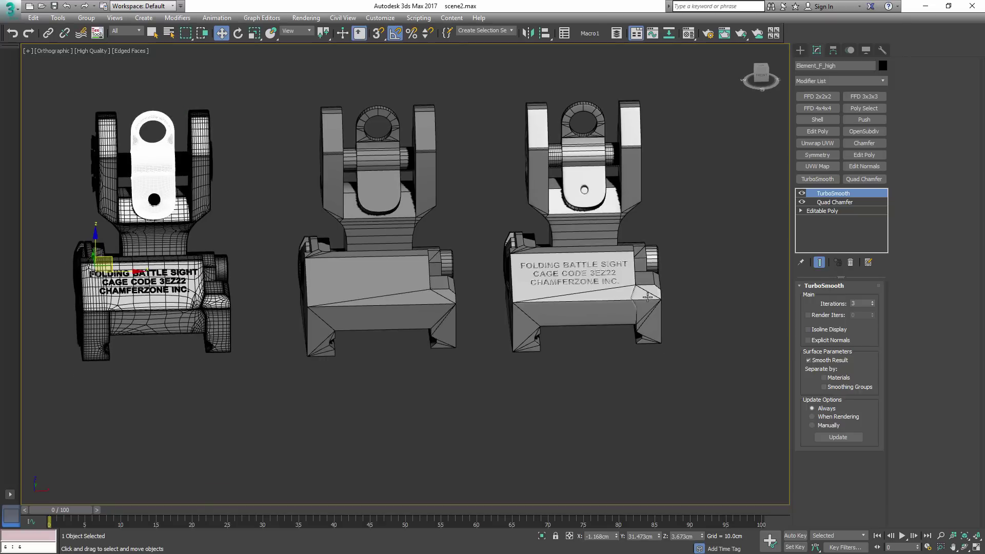
key("F4")
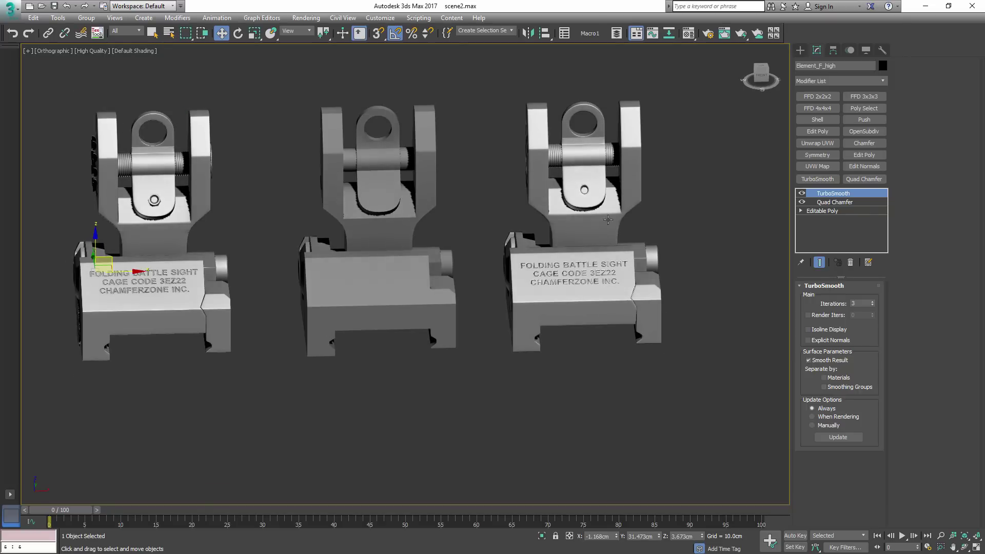
middle_click_drag(325, 145, 524, 143)
key("F4")
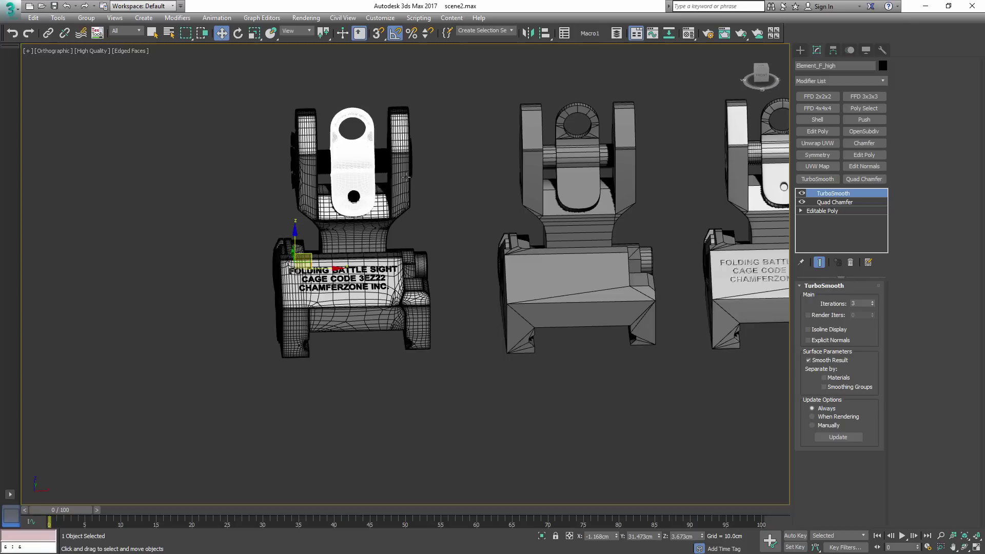
- Try to clone the whole low-poly sight and move it upward
left_click(651, 308)
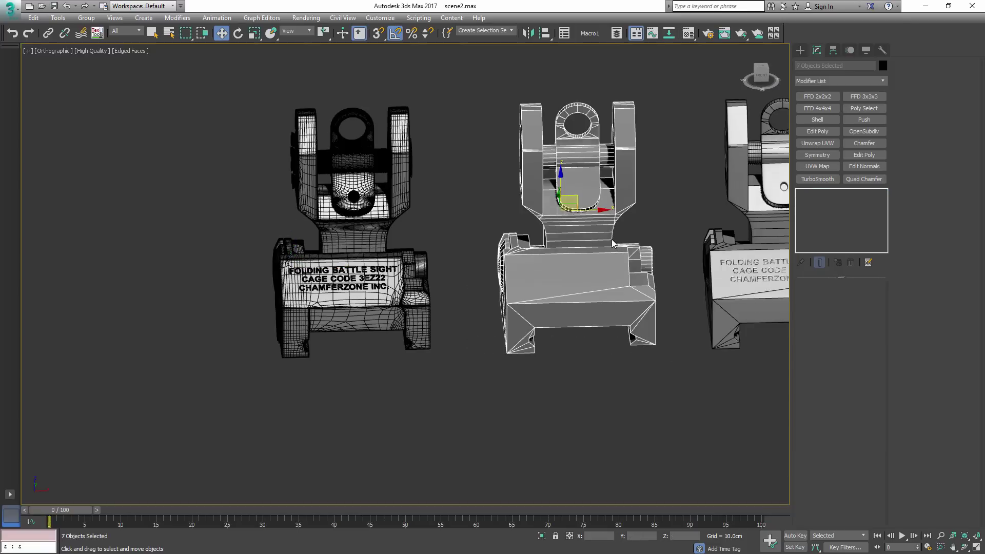
key("ctrl+v")
left_click(469, 323)
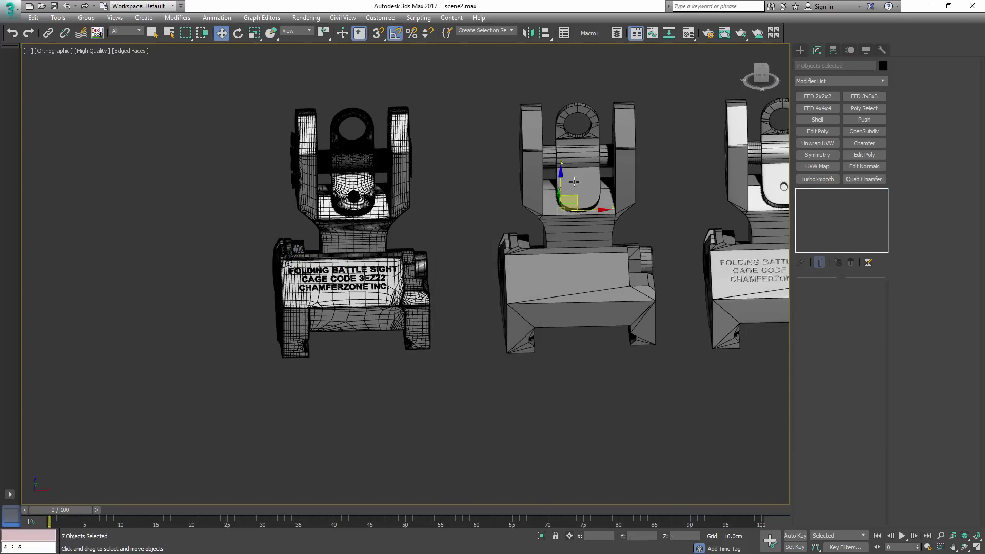
left_click_drag(561, 183, 561, 169)
right_click(561, 170)
- Select the low-poly upright body and its high-poly counterpart in turn to compare their edge density
middle_click_drag(561, 169, 498, 195, "alt")
key("ctrl+d")
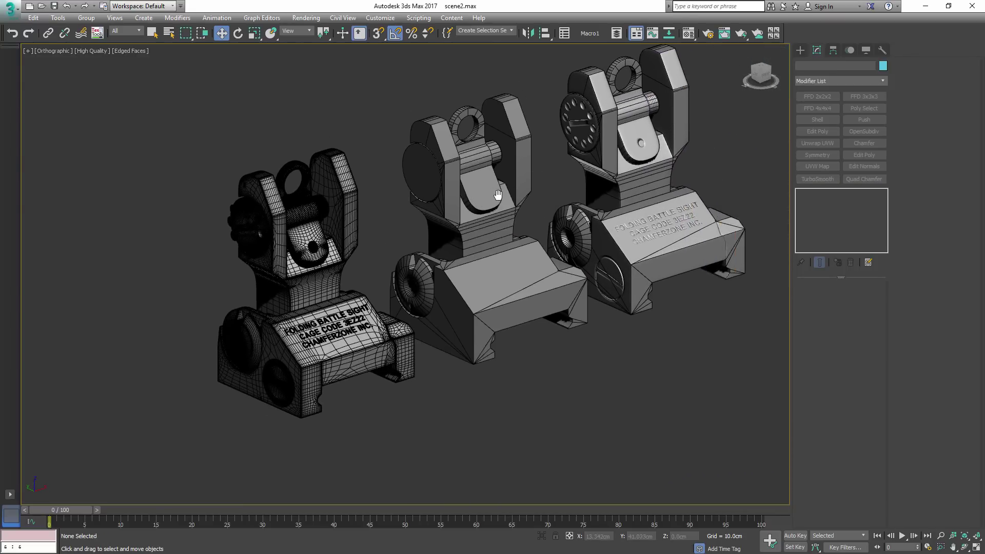
scroll(498, 195, "up", 4)
left_click(508, 140)
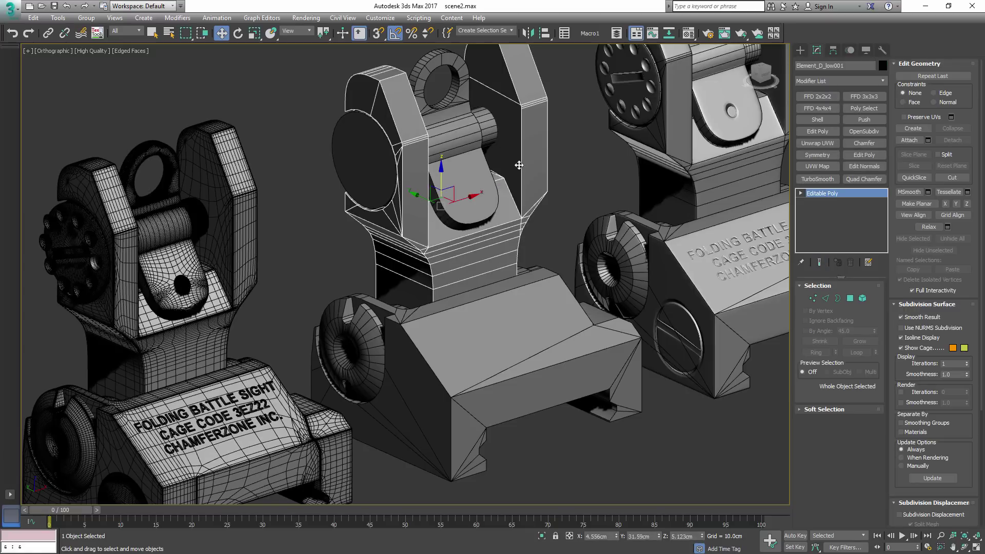
middle_click_drag(535, 138, 488, 175, "alt")
left_click(674, 145)
middle_click_drag(487, 175, 639, 259)
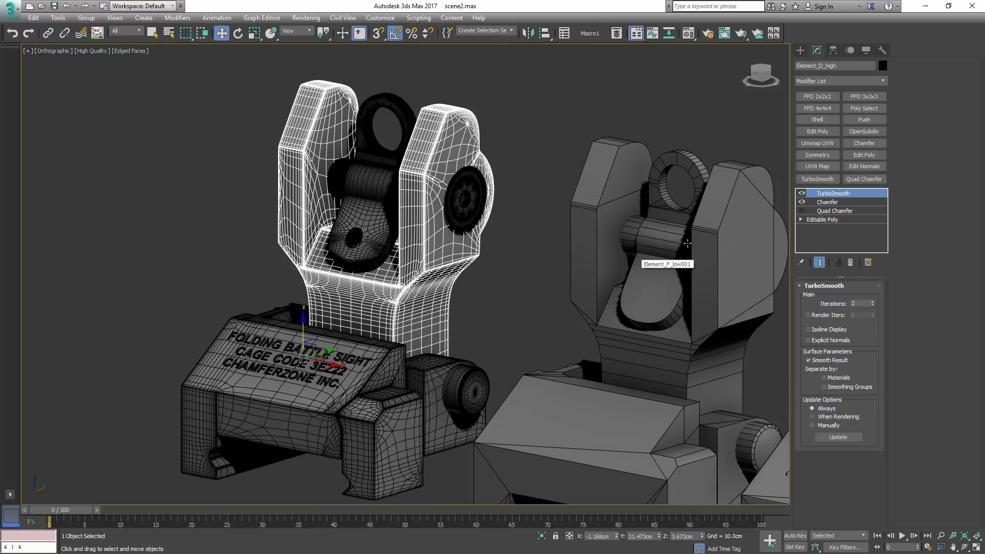
- Hide the edged faces, select the low-poly upright body and compare the shaded sights straight from the front
key("F4")
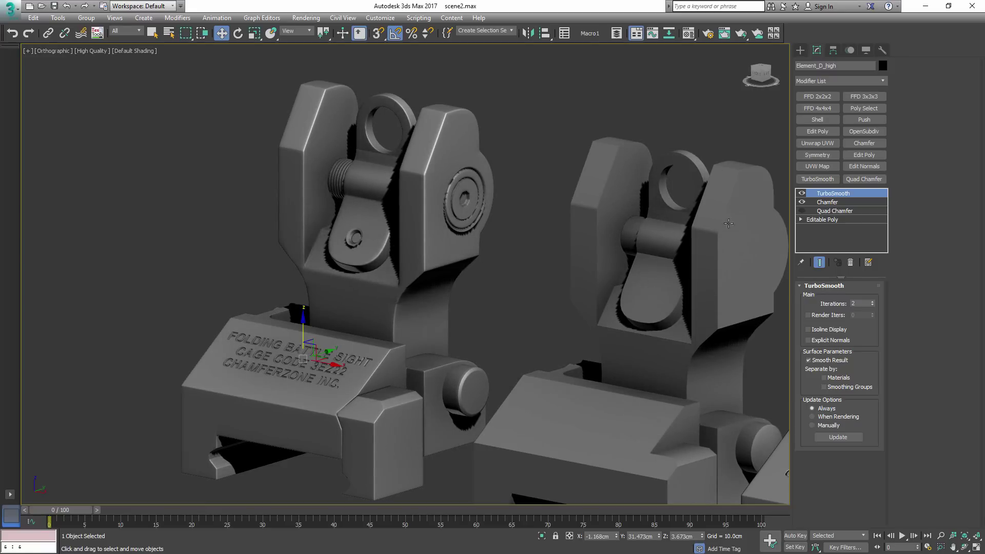
left_click(574, 323)
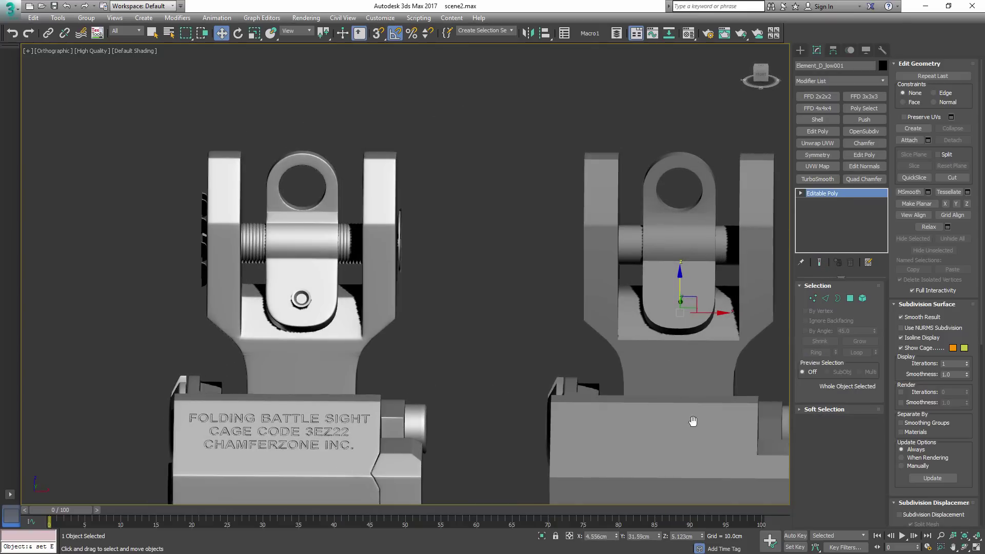
middle_click_drag(693, 421, 581, 328)
scroll(581, 329, "down", 2)
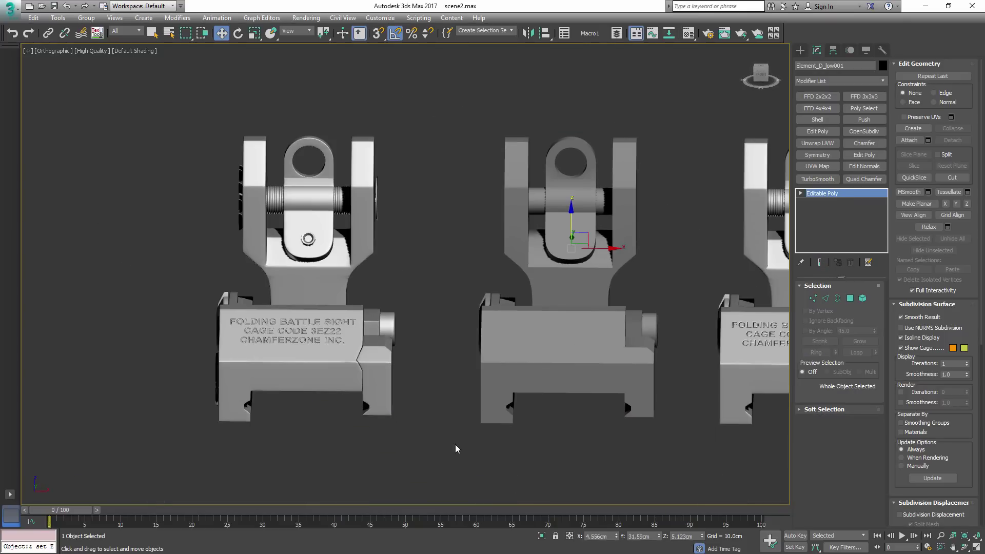
- Isolate the whole low-poly sight and frame the slotted knob on its base
left_click_drag(648, 146, 666, 103)
key("alt+q")
middle_click_drag(483, 197, 552, 213, "alt")
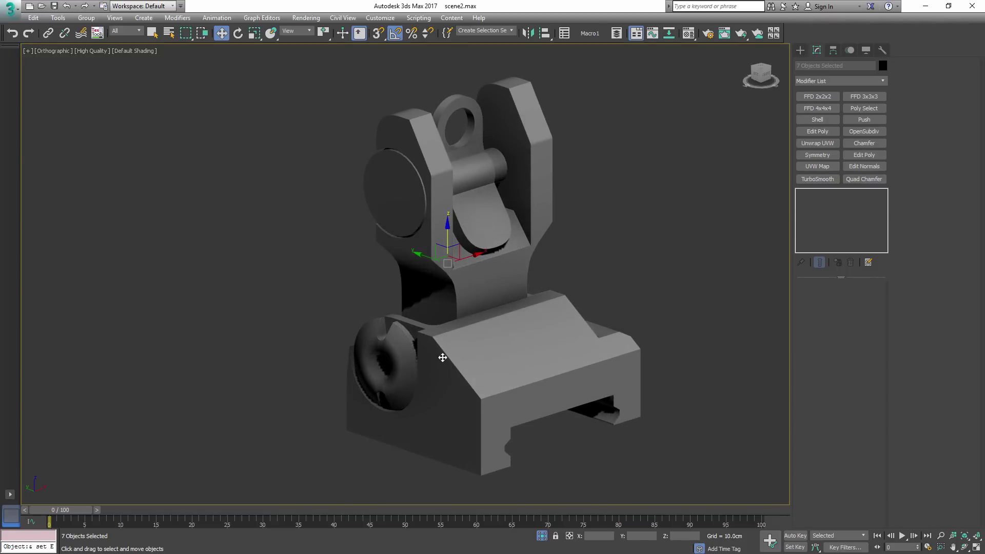
middle_click_drag(430, 350, 510, 310)
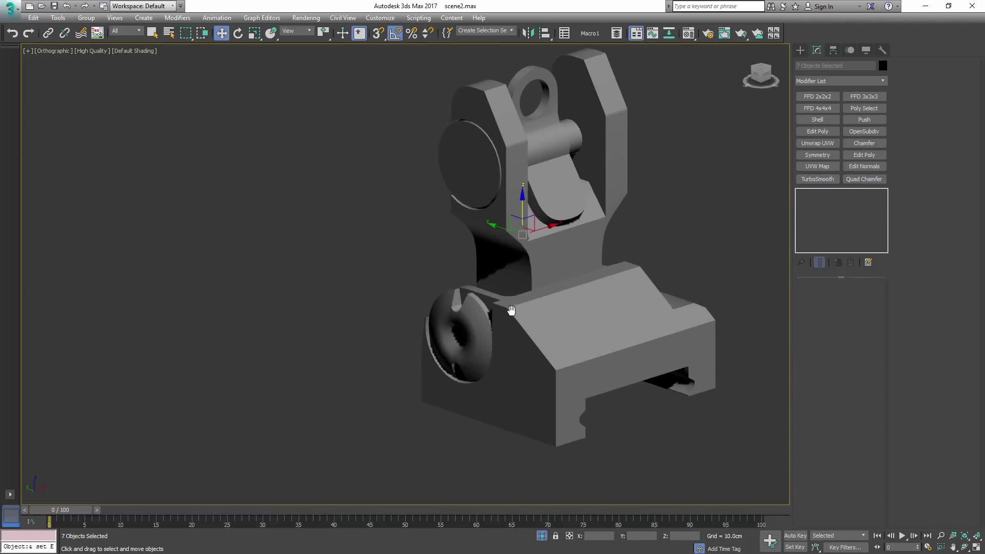
scroll(496, 301, "up", 5)
- Clear all smoothing groups from the slotted knob on the low-poly sight's base
left_click(480, 270)
mouse_move(480, 270)
middle_mouse_down("alt")
mouse_move(480, 213)
mouse_move(456, 282)
mouse_move(469, 279)
middle_mouse_up("alt")
key("5")
left_click(469, 278)
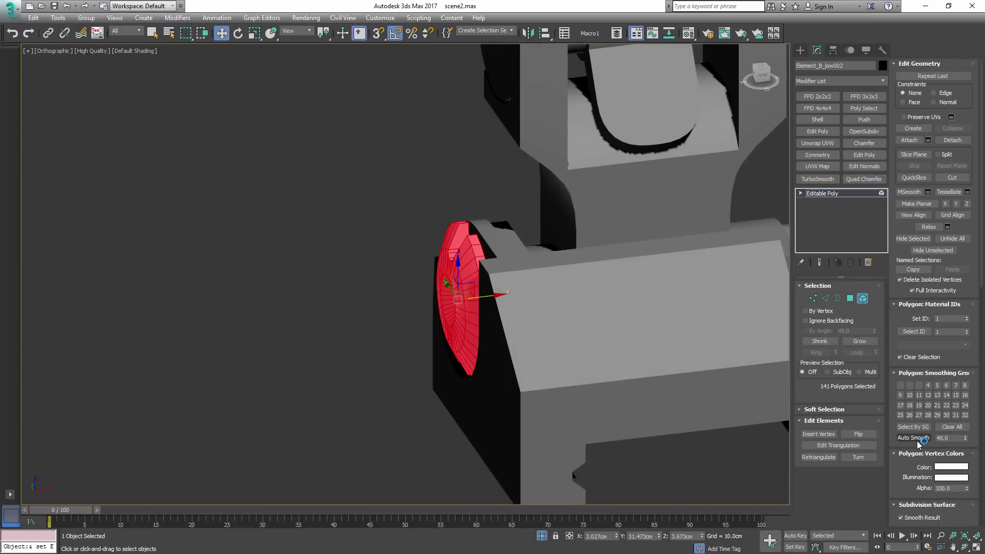
left_click(952, 426)
middle_click_drag(467, 228, 558, 205, "alt")
key("5")
scroll(558, 232, "up", 1)
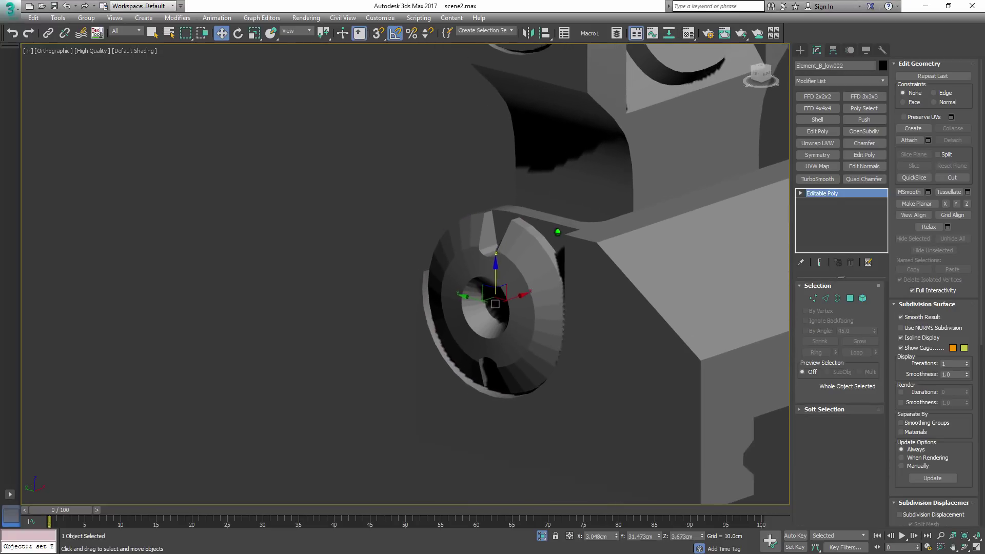
scroll(559, 232, "up", 2)
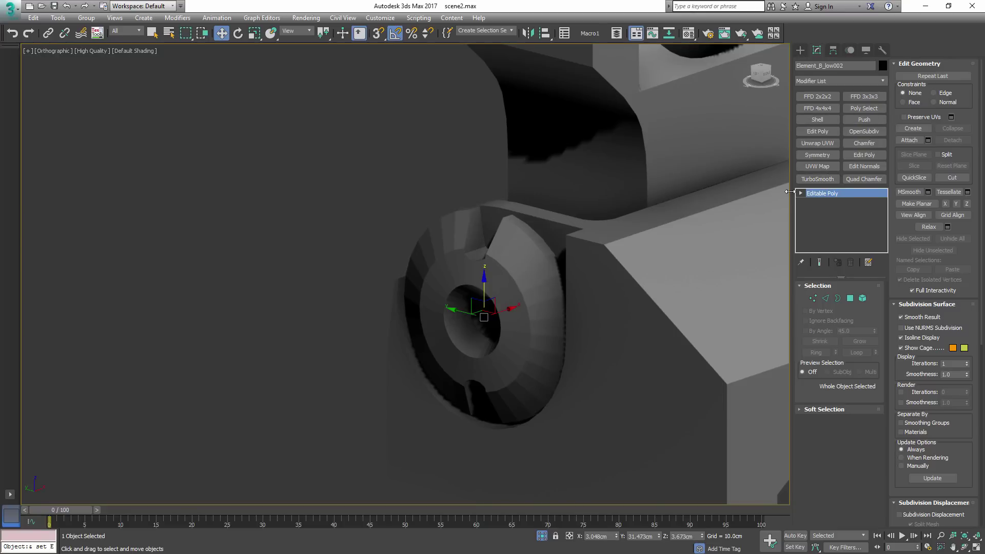
- Compare the knob with the full sights from the front, and isolate and frame the low-poly knob alone
middle_click_drag(494, 193, 543, 279)
scroll(539, 236, "up", 3)
mouse_move(532, 409)
middle_mouse_down("alt")
mouse_move(605, 317)
mouse_move(564, 263)
middle_mouse_up("alt")
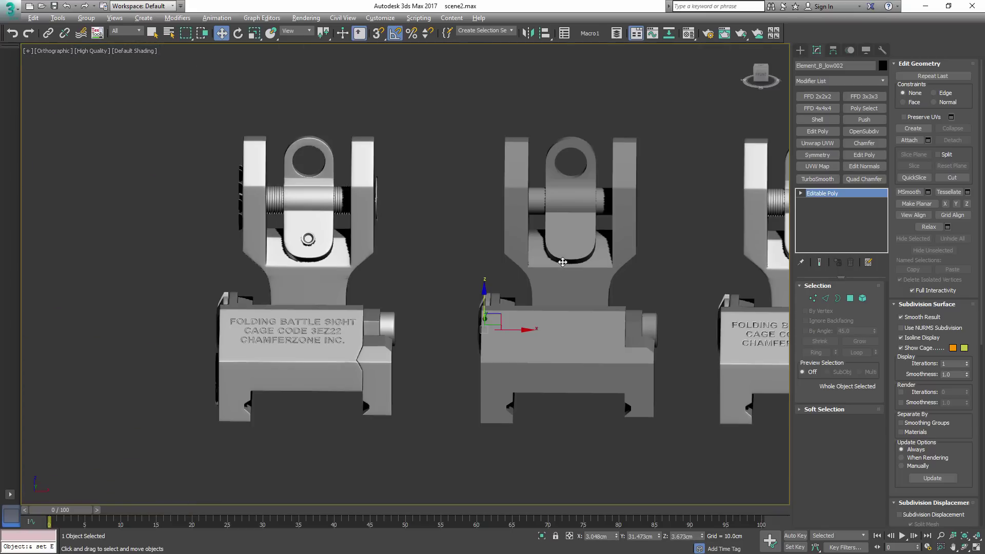
middle_click_drag(556, 256, 632, 264, "alt")
scroll(448, 240, "up", 2)
middle_click_drag(448, 240, 445, 215, "alt")
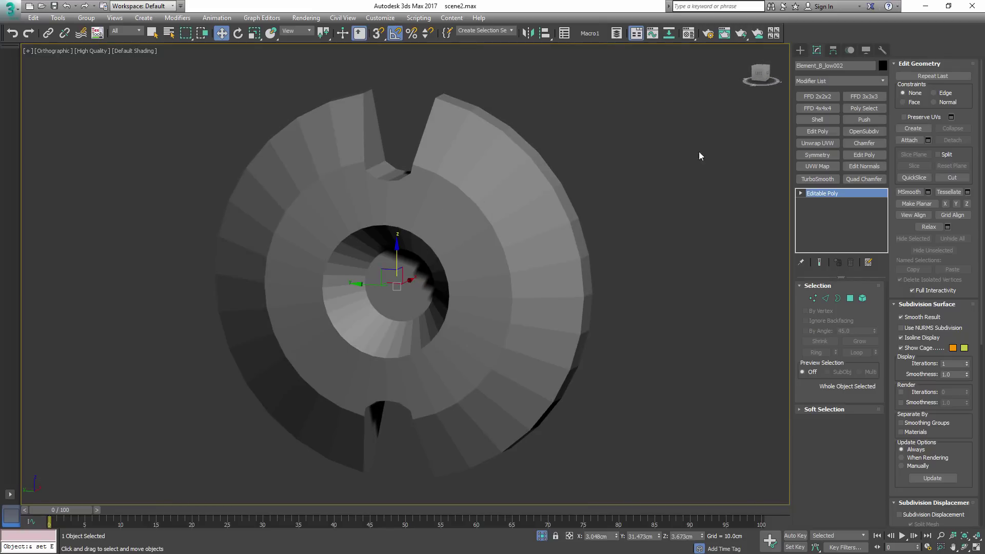
- Add a Chamfer modifier to the knob with From Smoothing set to Unsmoothed Edges, and show edged faces
left_click(860, 144)
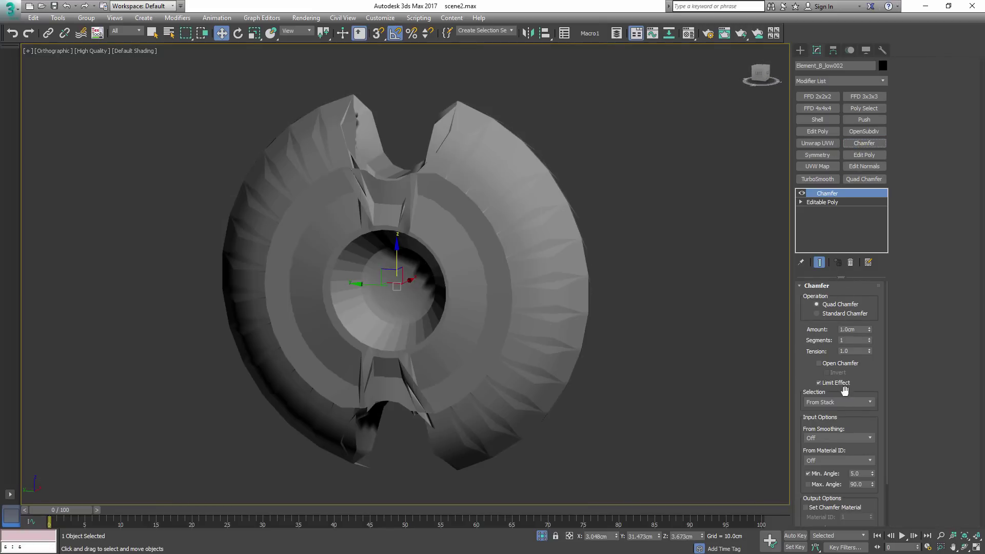
left_click(844, 438)
left_click(821, 458)
key("F4")
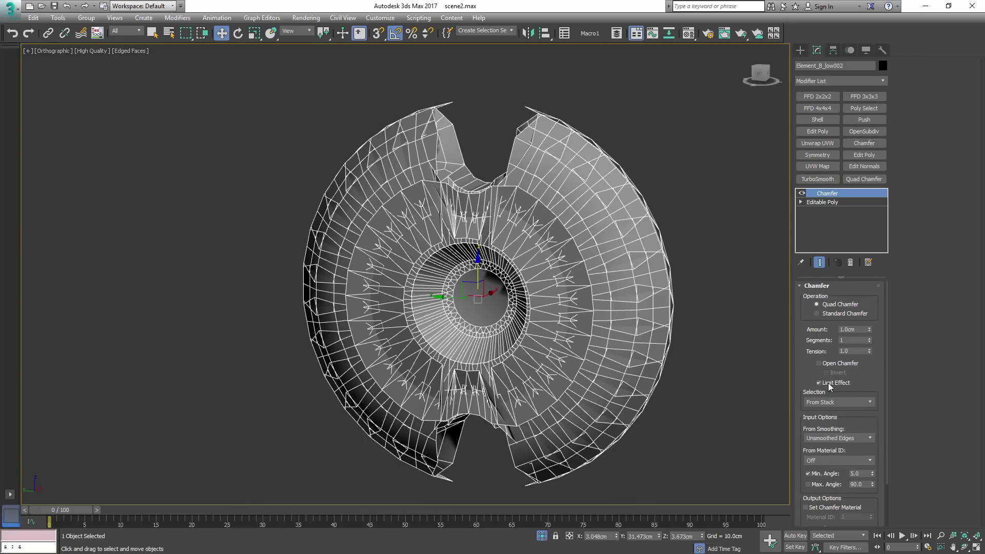
- Set the chamfer amount to 0.012 cm and check the support edges from angled and side views
right_click(870, 332)
middle_click_drag(765, 321, 661, 295, "alt")
scroll(661, 296, "up", 2)
left_click_drag(869, 331, 869, 324)
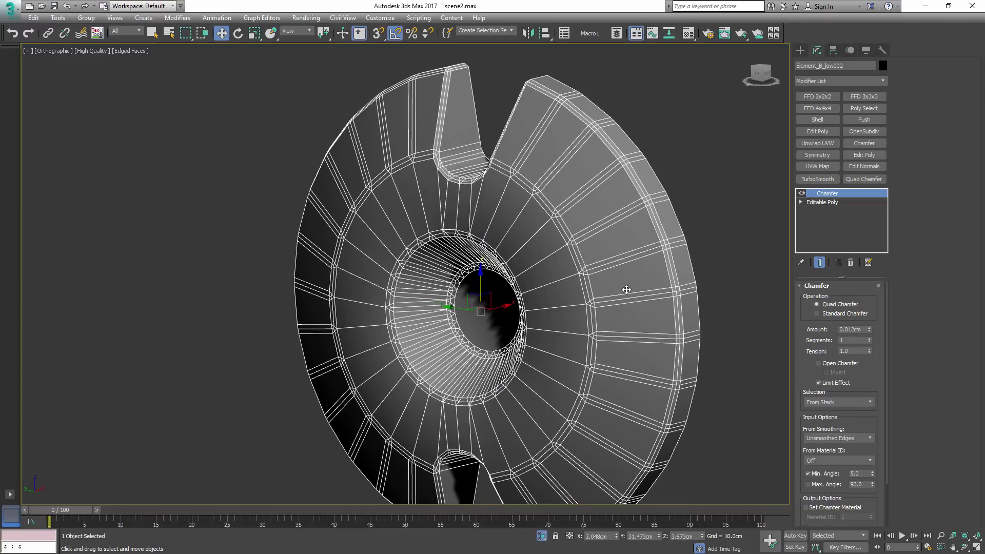
middle_click_drag(624, 288, 631, 279)
key("F4")
key("F4")
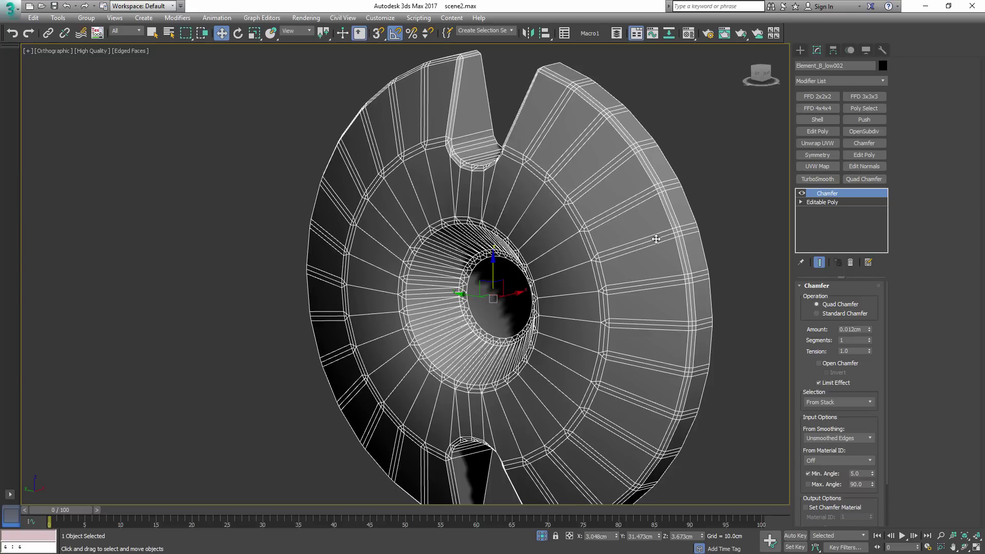
middle_click_drag(695, 252, 557, 183, "alt")
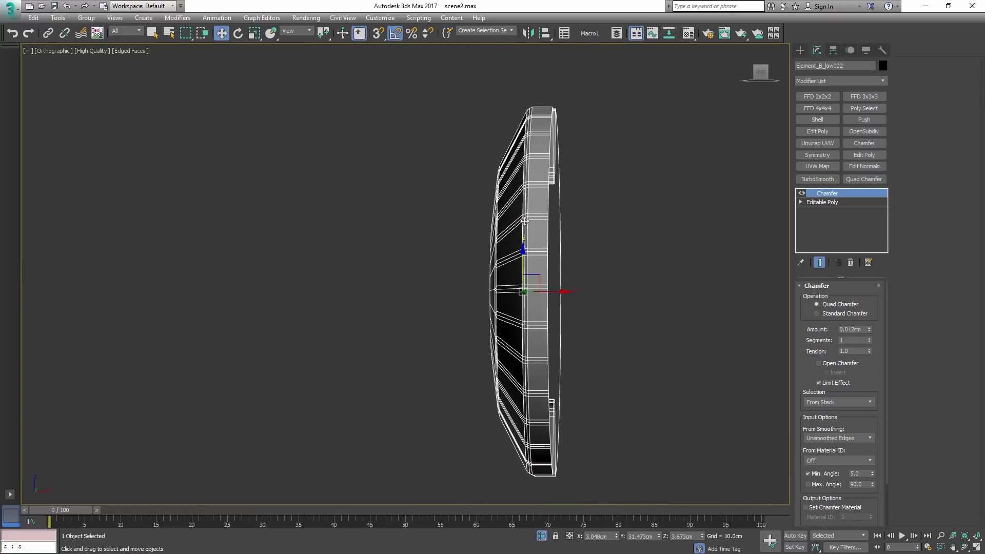
middle_click_drag(512, 311, 572, 310, "alt")
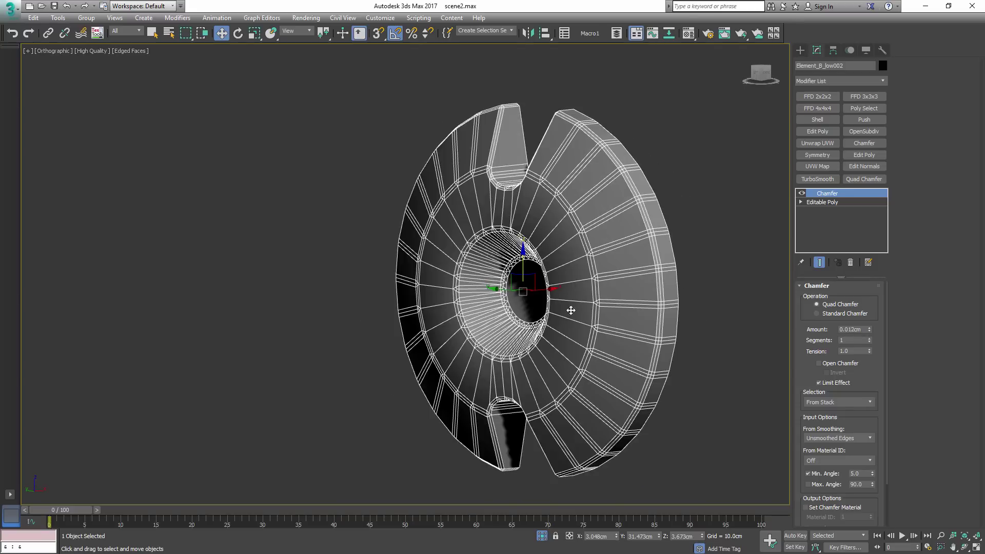
- Set the chamfer amount to 0.007 cm and disable the minimum angle limit
left_click_drag(870, 330, 873, 323)
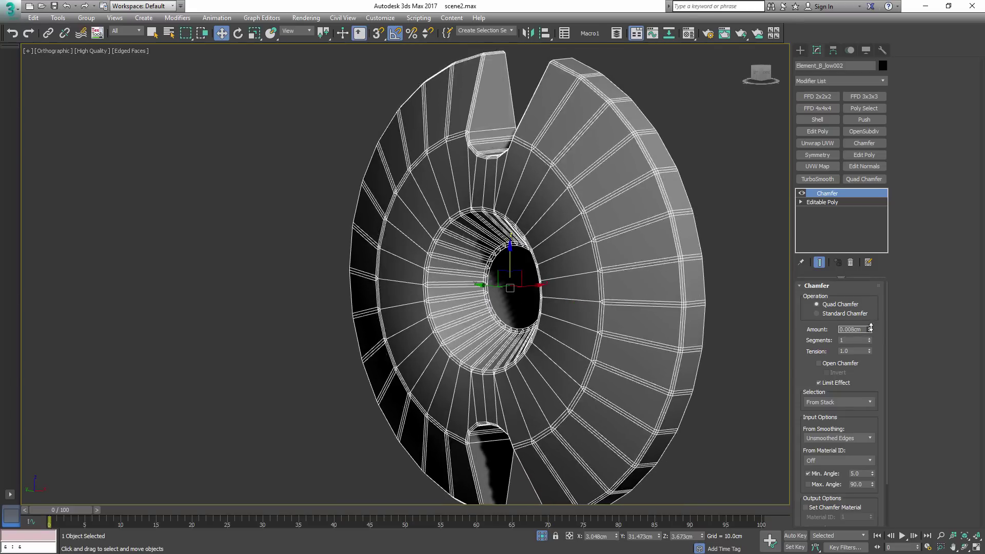
left_click_drag(872, 320, 871, 330)
middle_click_drag(644, 223, 663, 242, "alt")
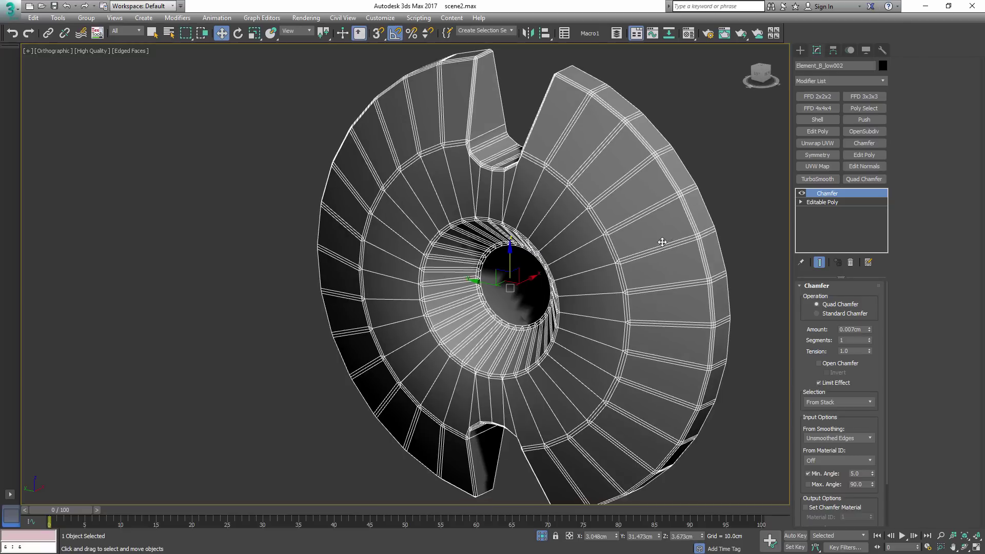
left_click(810, 474)
middle_click_drag(611, 328, 667, 287, "alt")
middle_click_drag(497, 192, 612, 190, "alt")
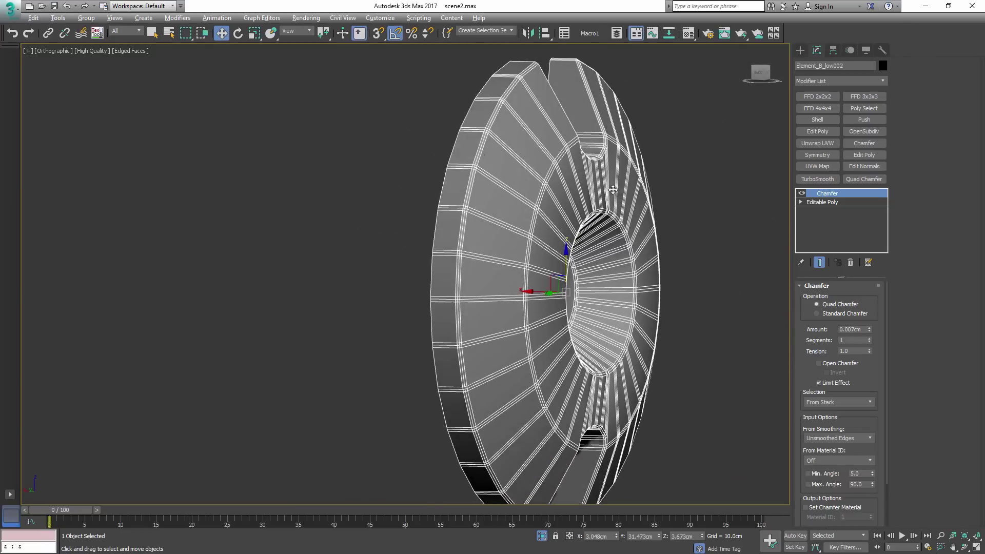
- Examine the chamfered edges around the knob's central hole with edged faces off and on
key("F4")
middle_click_drag(537, 136, 466, 162, "alt")
scroll(555, 171, "up", 3)
key("F4")
middle_click_drag(646, 259, 586, 173)
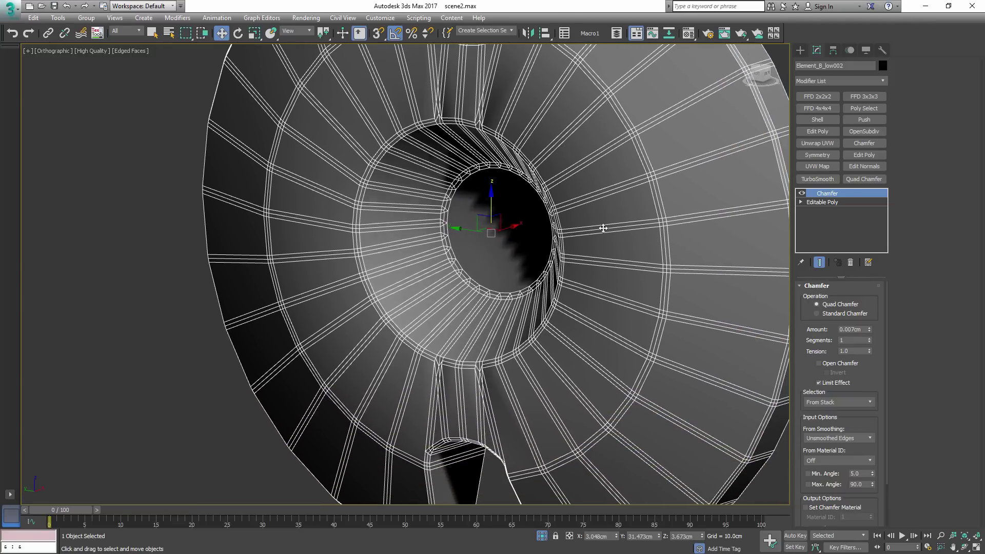
mouse_move(576, 253)
middle_mouse_down("alt")
mouse_move(695, 251)
mouse_move(574, 248)
middle_mouse_up("alt")
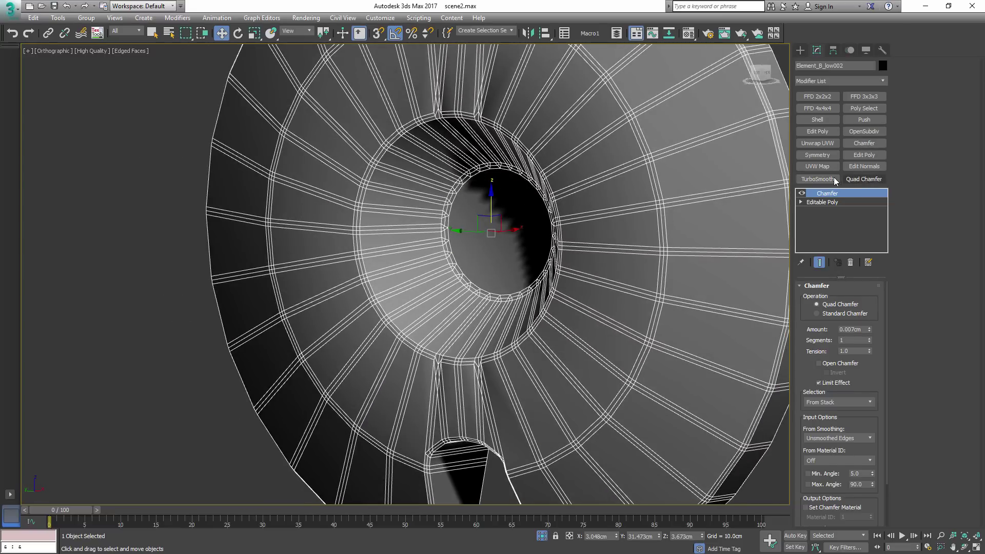
- Add TurboSmooth with 3 iterations above the chamfer and check the rounded knob with and without edged faces
left_click(835, 180)
key("F4")
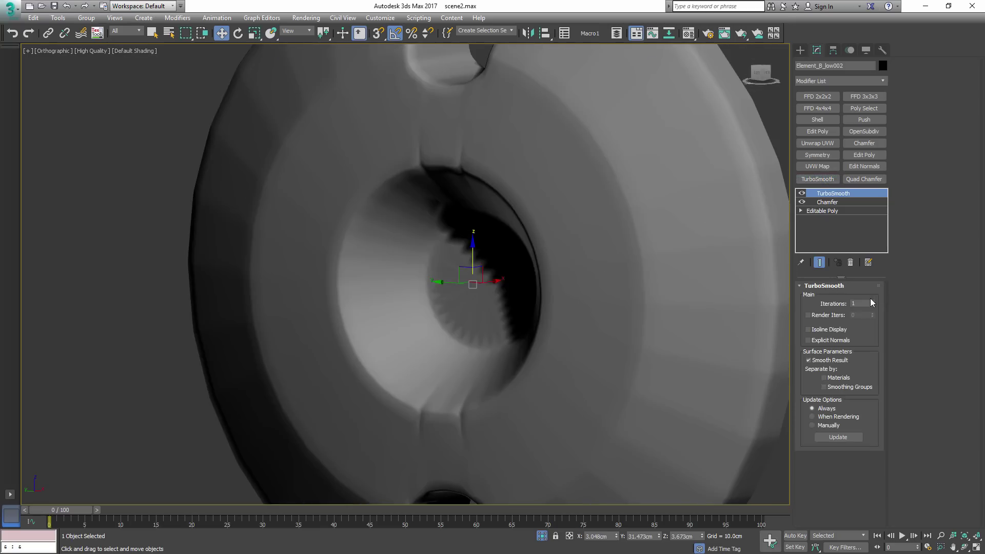
left_click(872, 302)
left_click(873, 301)
mouse_move(733, 241)
middle_mouse_down("alt")
mouse_move(695, 262)
mouse_move(720, 256)
middle_mouse_up("alt")
scroll(695, 263, "down", 3)
scroll(667, 256, "up", 2)
key("F4")
mouse_move(658, 259)
middle_mouse_down("alt")
mouse_move(642, 246)
mouse_move(666, 230)
mouse_move(682, 233)
mouse_move(697, 180)
middle_mouse_up("alt")
key("F4")
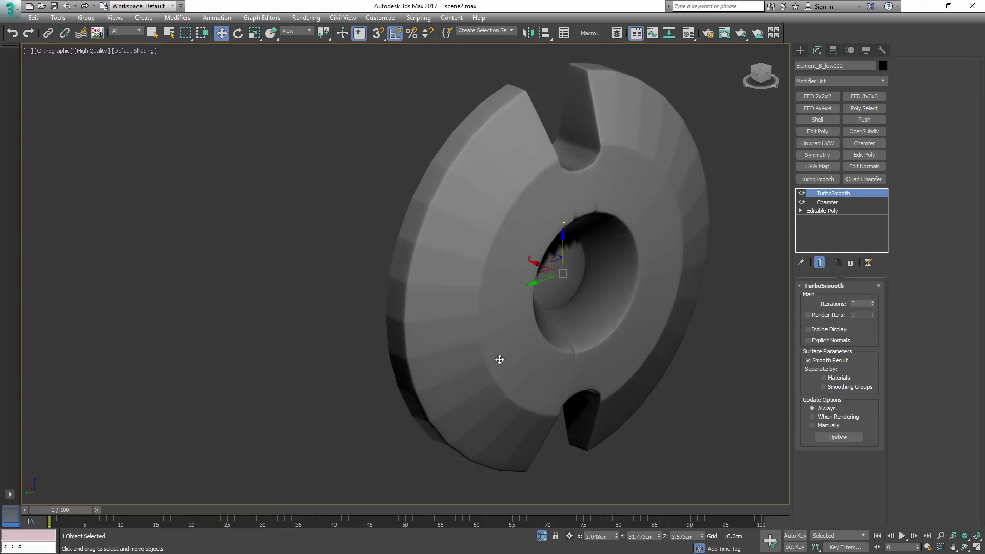
mouse_move(665, 150)
middle_mouse_down("alt")
mouse_move(585, 149)
mouse_move(640, 145)
mouse_move(610, 149)
mouse_move(623, 151)
middle_mouse_up("alt")
- Turn off TurboSmooth and Chamfer, return to the base Editable Poly and frame the faceted knob
left_click(802, 193)
left_click(803, 202)
left_click(822, 211)
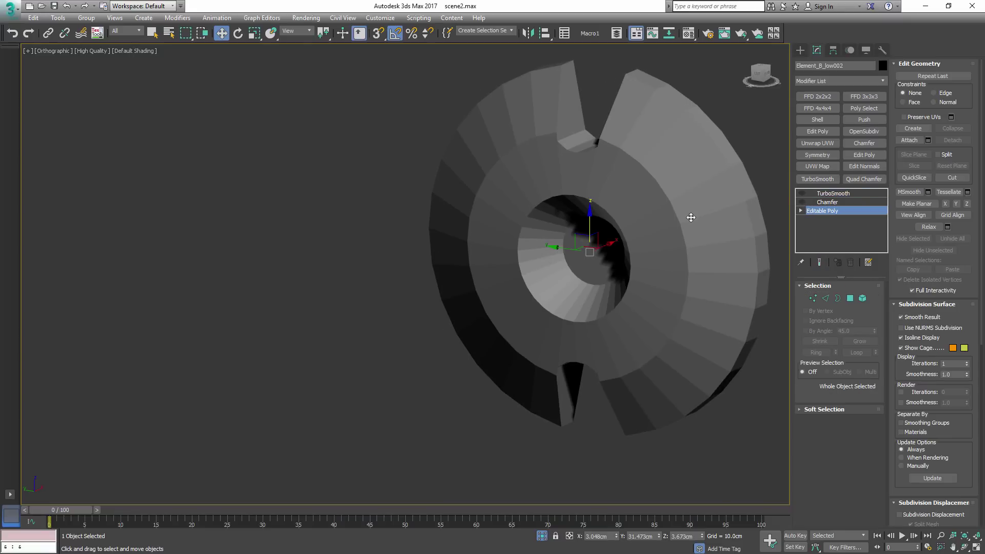
scroll(670, 227, "up", 3)
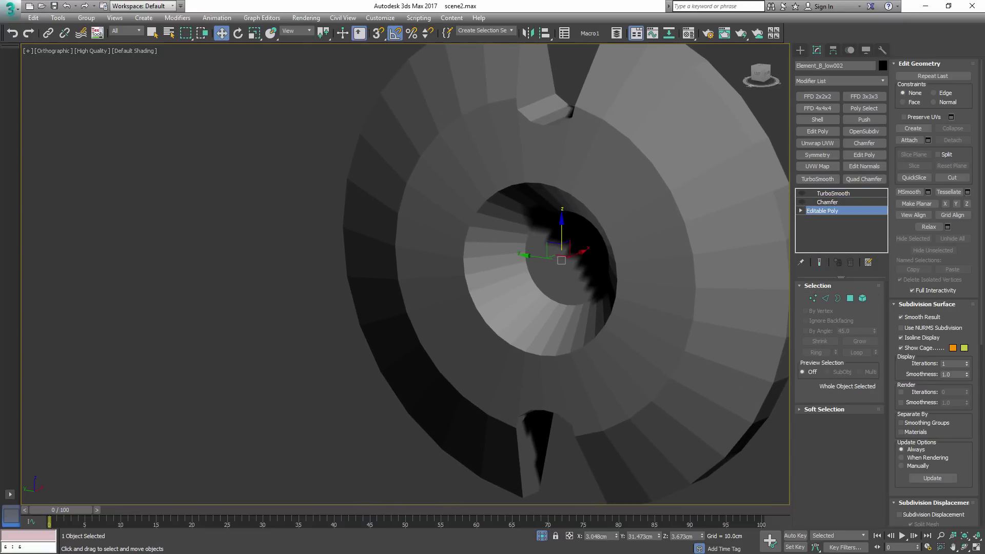
mouse_move(651, 214)
middle_mouse_down("alt")
mouse_move(678, 208)
mouse_move(652, 212)
middle_mouse_up("alt")
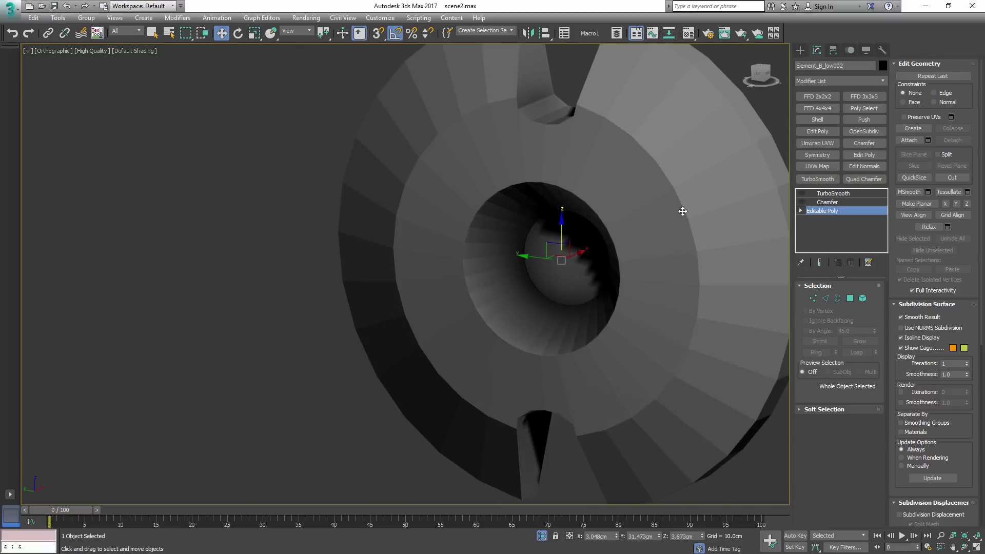
middle_click_drag(654, 180, 727, 220, "alt")
middle_click_drag(731, 265, 645, 226, "alt")
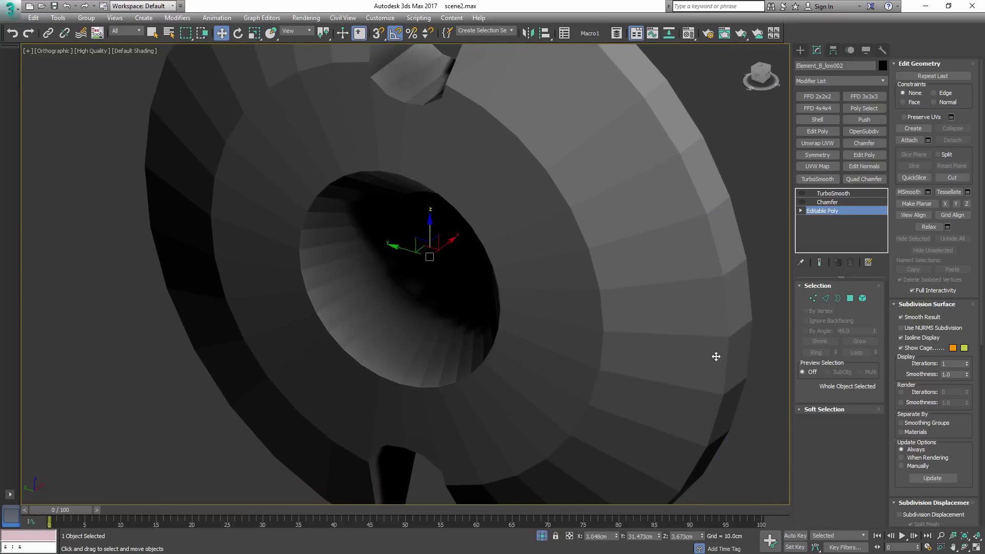
- Select all the knob's polygons at polygon level, and narrow the selection to a single facet on the upper outer bevel
left_click(850, 298)
key("ctrl+a")
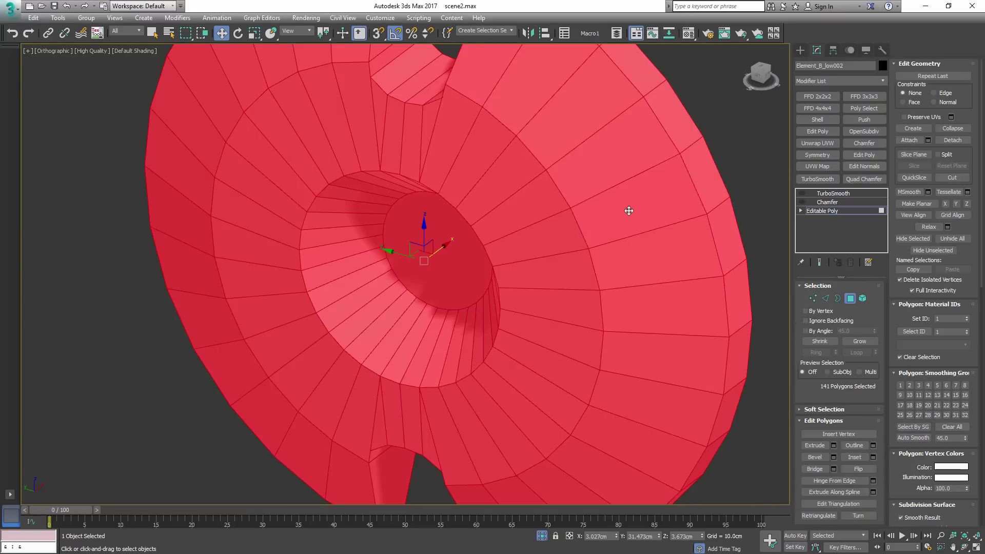
left_click(628, 216)
left_click(642, 264, "ctrl")
left_click(632, 226)
left_click(595, 177)
left_click(577, 145)
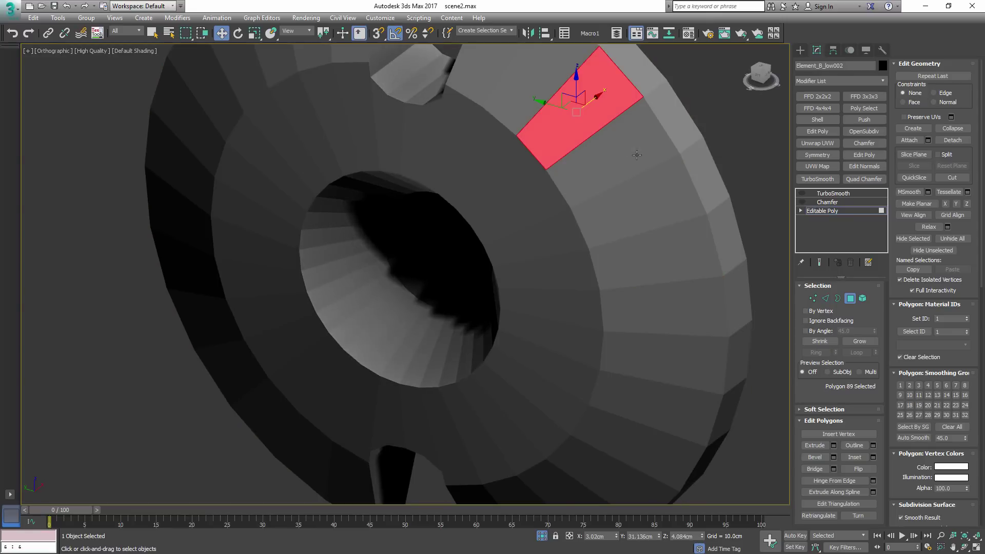
- Add the next six outer bevel facets to the selection and assign all seven to smoothing group 1
middle_click_drag(637, 170, 652, 211, "alt")
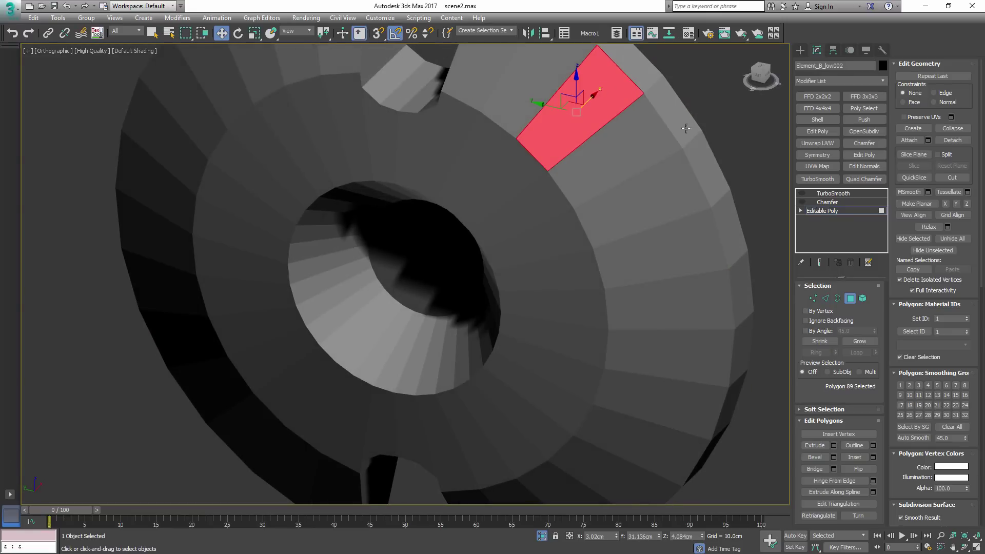
left_click(624, 168, "ctrl")
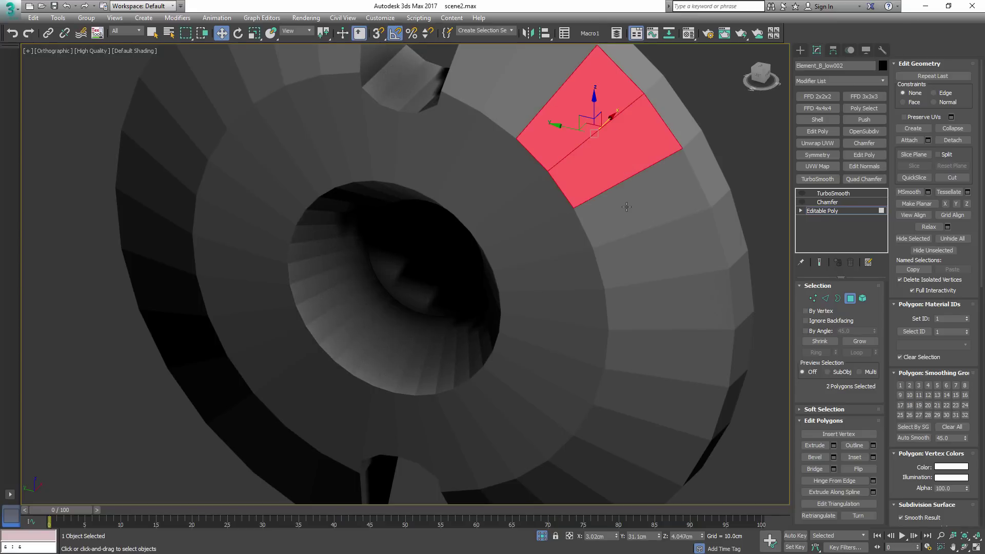
left_click(627, 207, "ctrl")
left_click(643, 261, "ctrl")
left_click(649, 298, "ctrl")
left_click(659, 347, "ctrl")
left_click(654, 411, "ctrl")
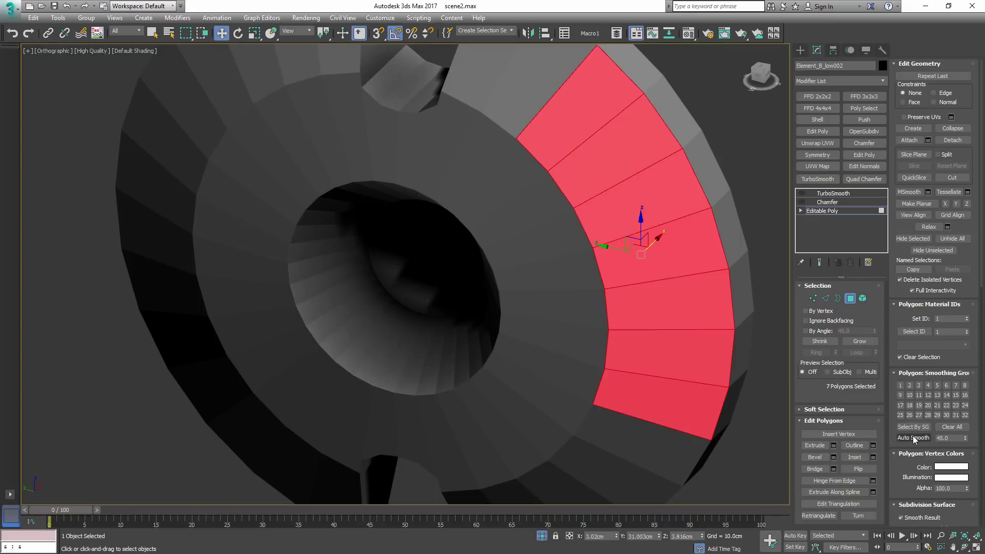
left_click(901, 384)
key("4")
key("F4")
key("F4")
mouse_move(756, 375)
middle_mouse_down("alt")
mouse_move(741, 361)
mouse_move(732, 389)
mouse_move(759, 394)
middle_mouse_up("alt")
scroll(742, 360, "down", 3)
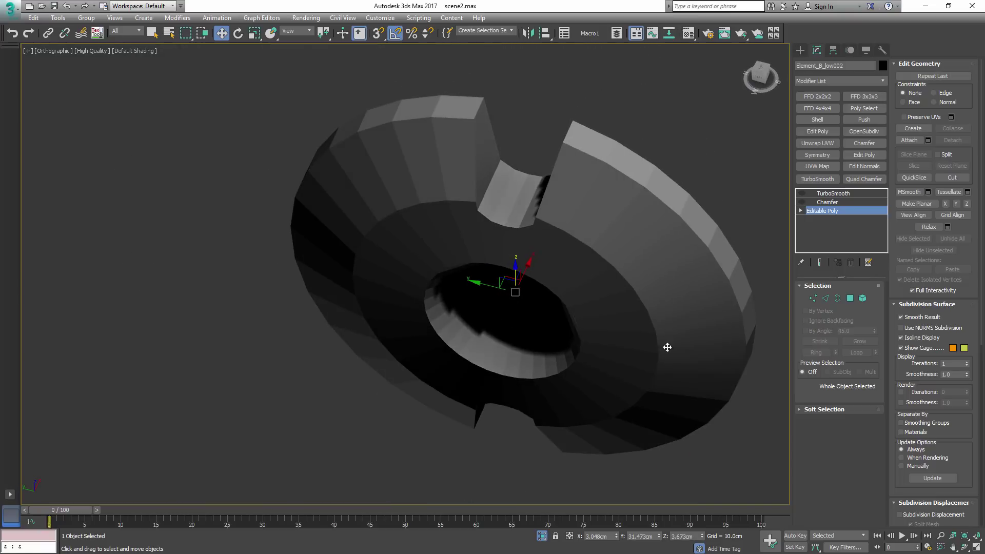
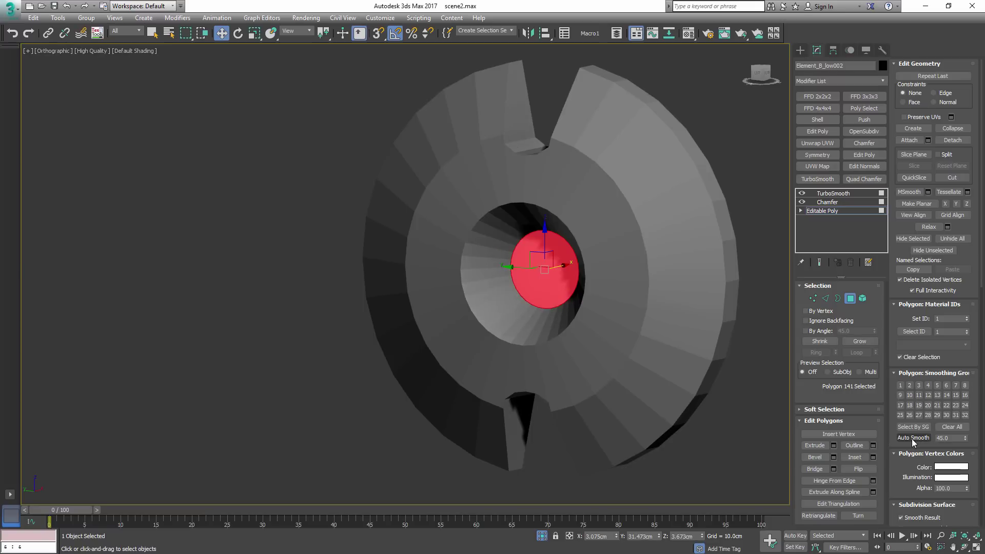
- Auto-smooth the round floor polygon of the knob's central hole with a threshold of 45
left_click(913, 438)
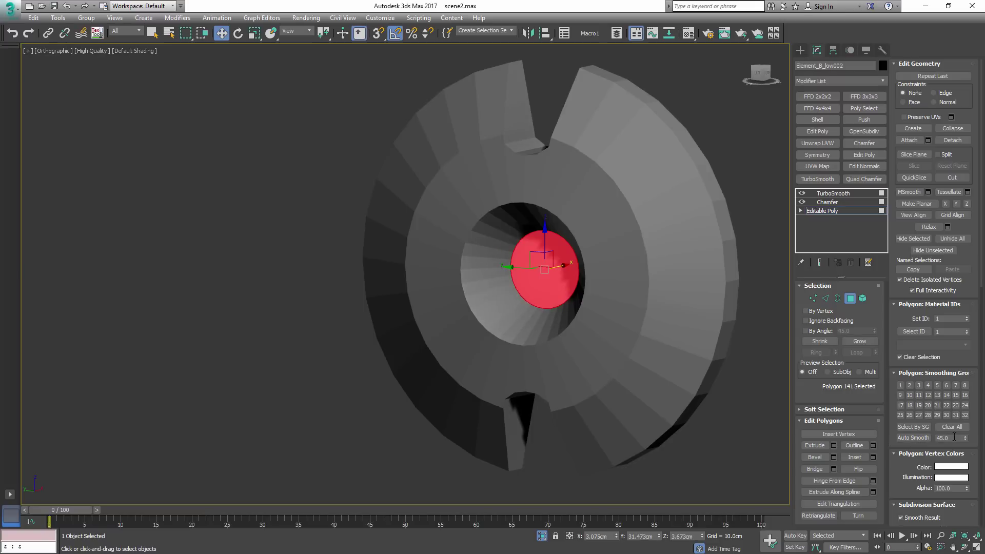
left_click(916, 439)
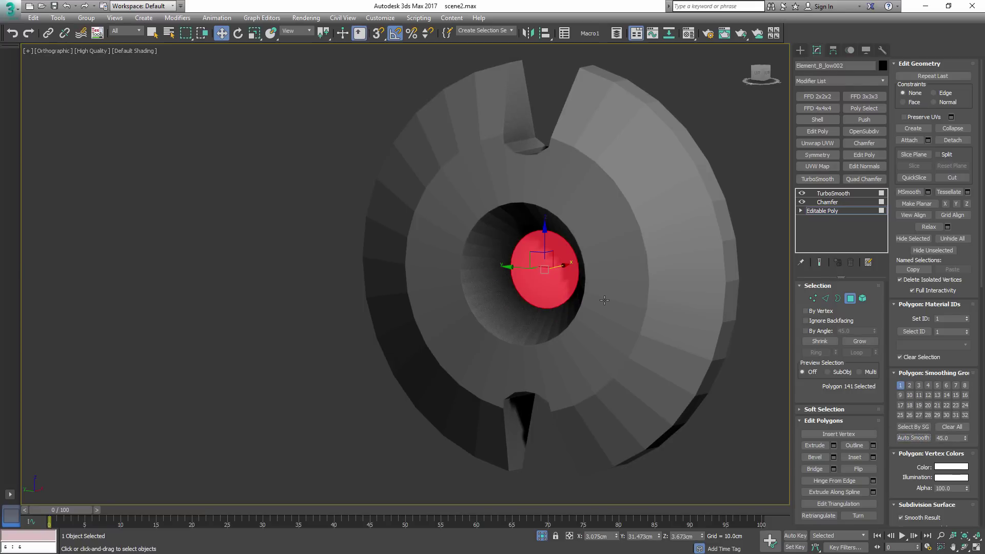
middle_click_drag(604, 300, 544, 244, "alt")
- Show edged faces and select the complete ring of edges around the rim of the knob's central hole
key("F4")
key("2")
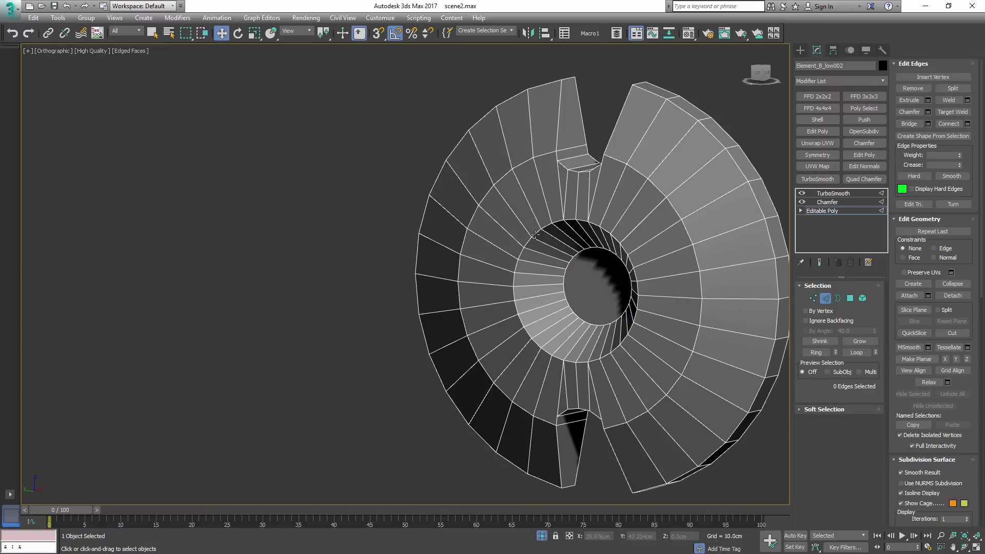
double_click(535, 234)
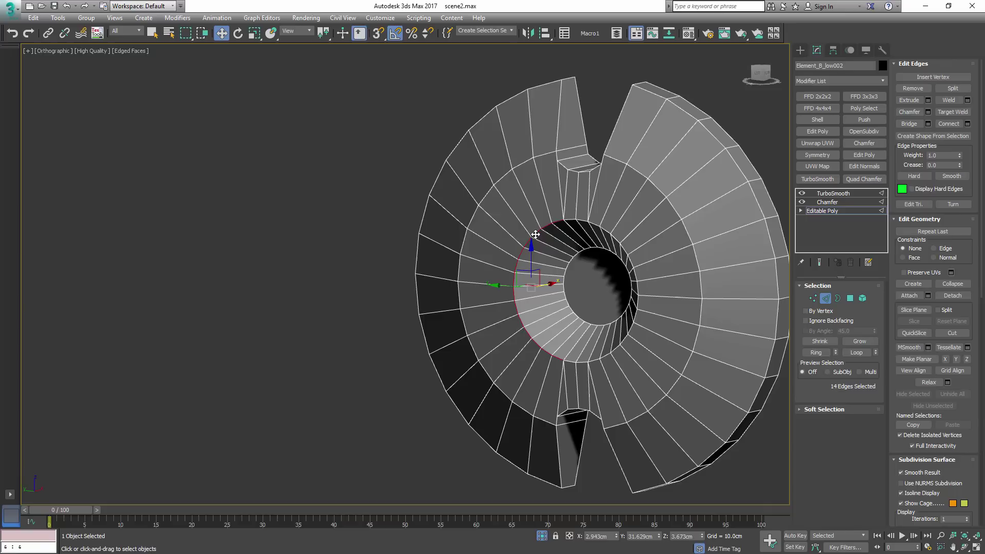
double_click(593, 224, "ctrl")
double_click(574, 360, "ctrl")
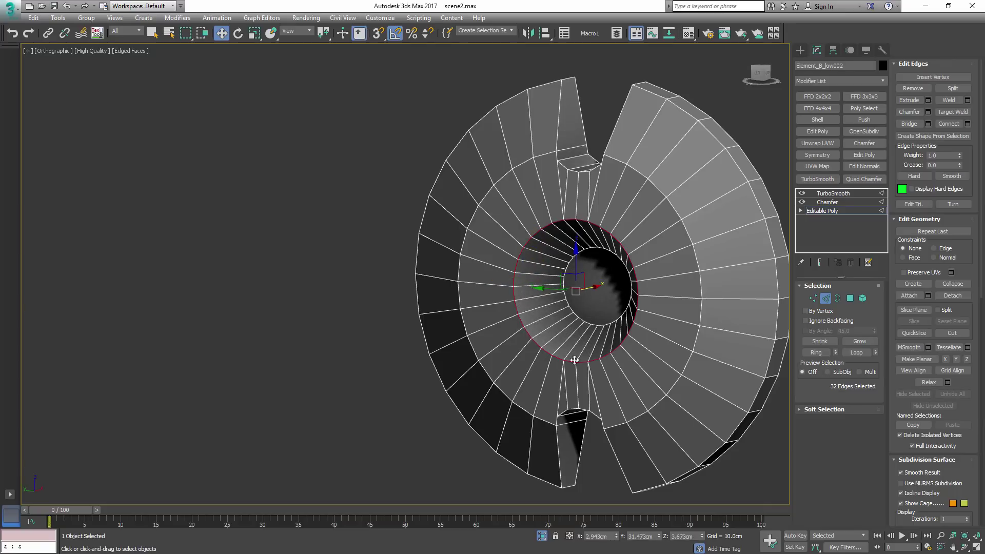
- Convert the rim edge selection to polygons, add the four missed facets beside the notches, and auto-smooth them with a threshold of 45
left_click(851, 299, "ctrl")
middle_click_drag(662, 277, 587, 244, "alt")
left_click(561, 178, "ctrl")
left_click(600, 180, "ctrl")
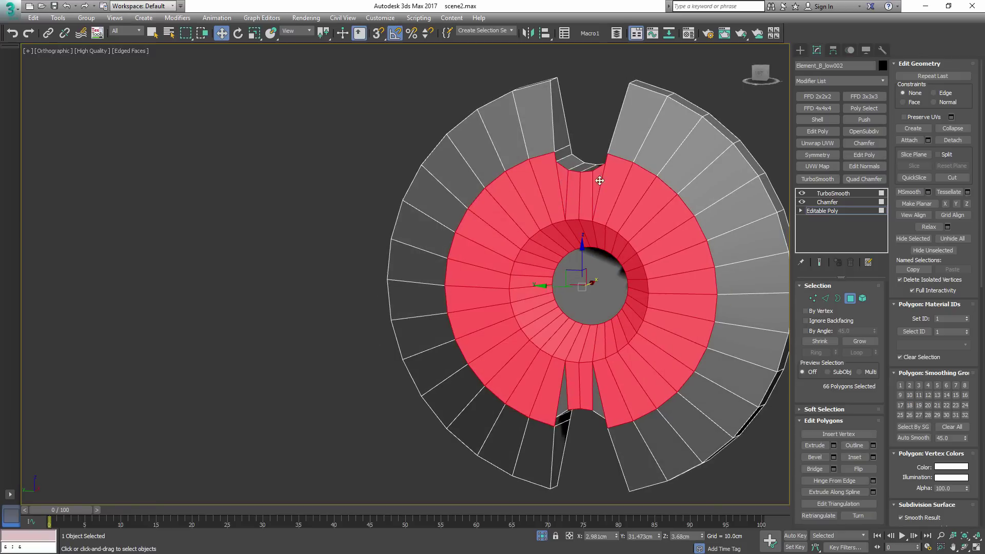
left_click(566, 401, "ctrl")
left_click(595, 398, "ctrl")
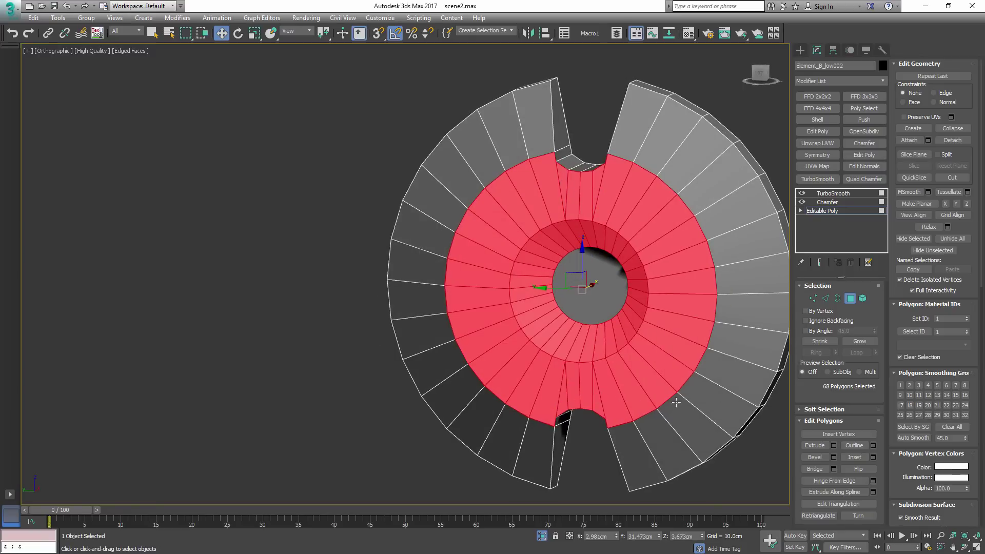
left_click(914, 438)
middle_click_drag(688, 339, 648, 279, "alt")
key("4")
key("F4")
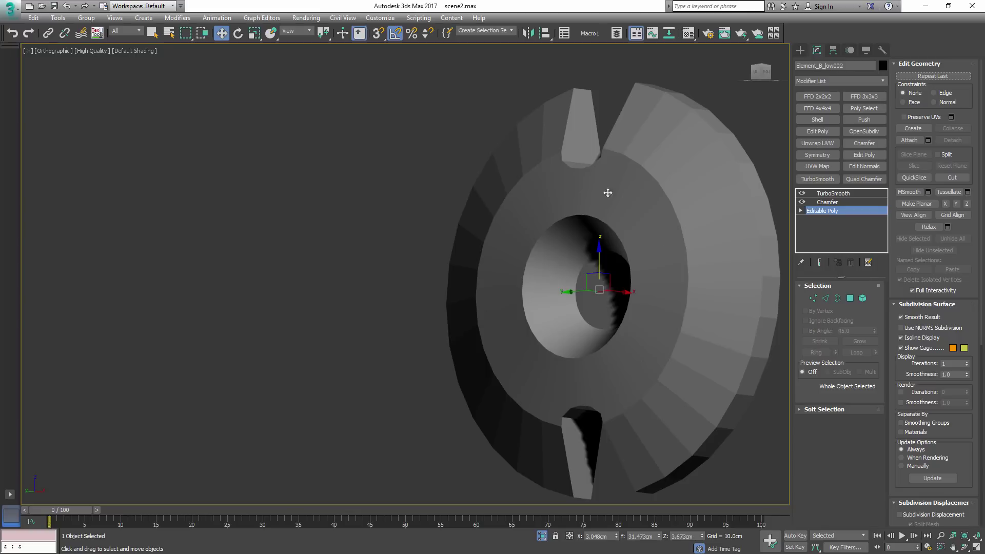
- Return to the top of the modifier stack, turn on Chamfer with TurboSmooth disabled, and show edged faces
middle_click_drag(608, 192, 589, 223, "alt")
left_click(833, 193)
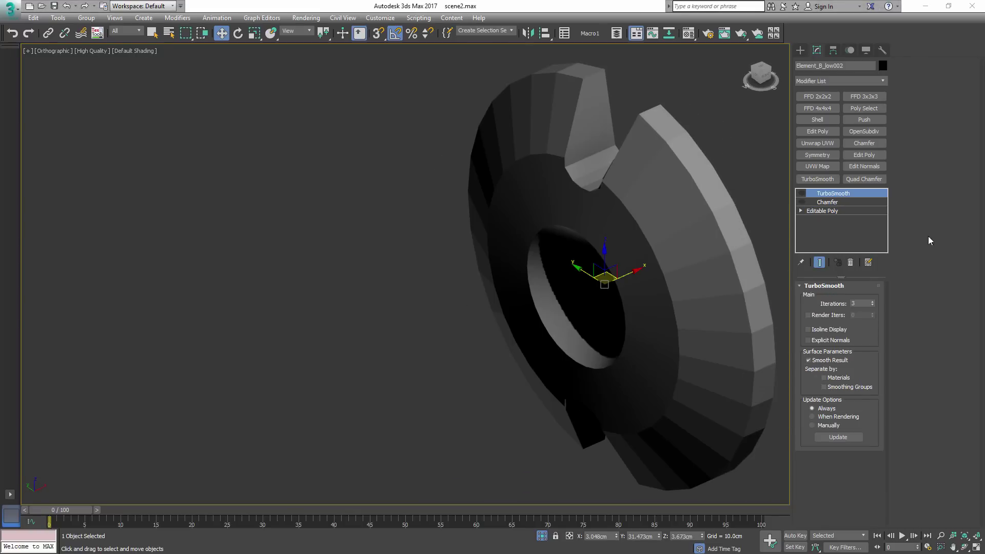
middle_click_drag(731, 235, 759, 223, "alt")
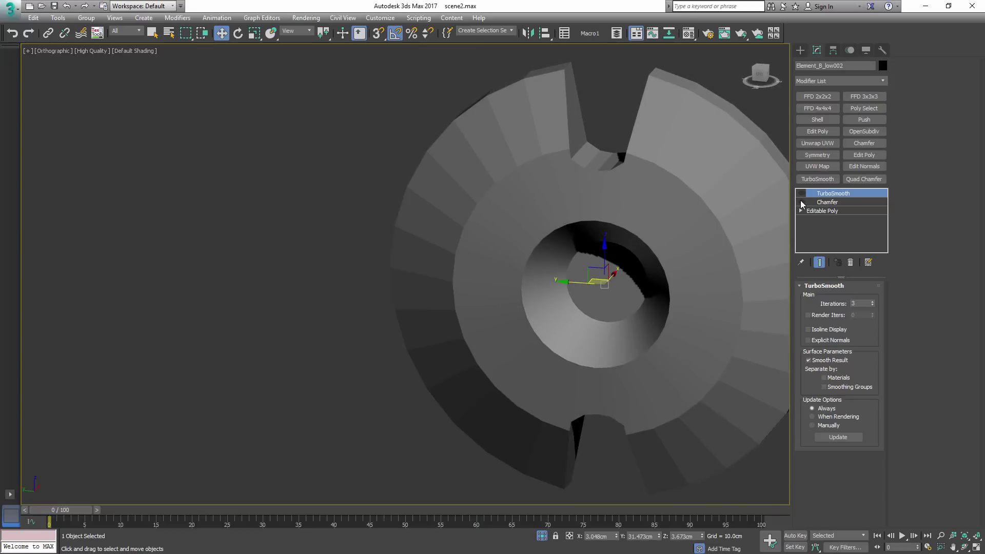
left_click(802, 202)
key("F4")
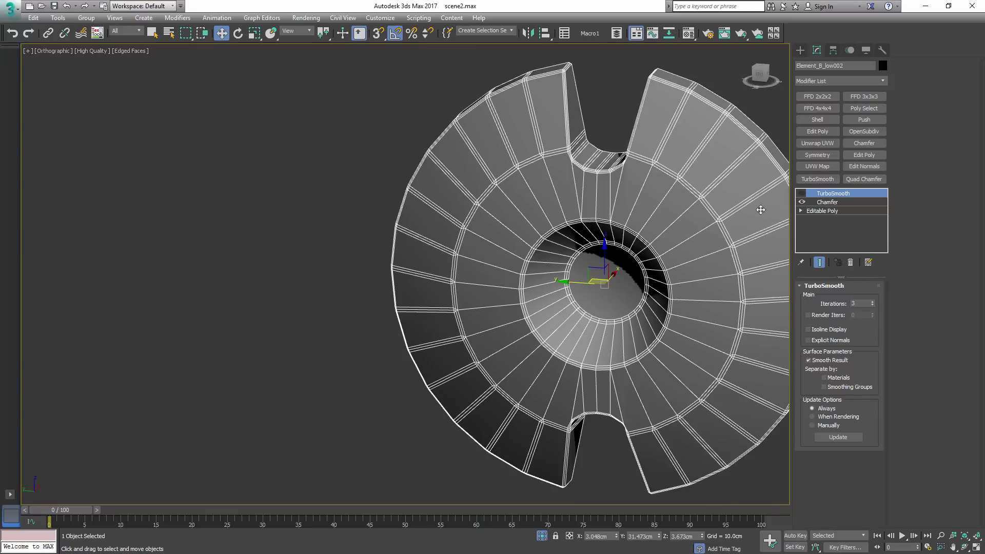
- Examine the chamfered edges around the central hole, front face and outer bevel, with and without edged faces
middle_click_drag(761, 209, 699, 204, "alt")
scroll(695, 209, "up", 1)
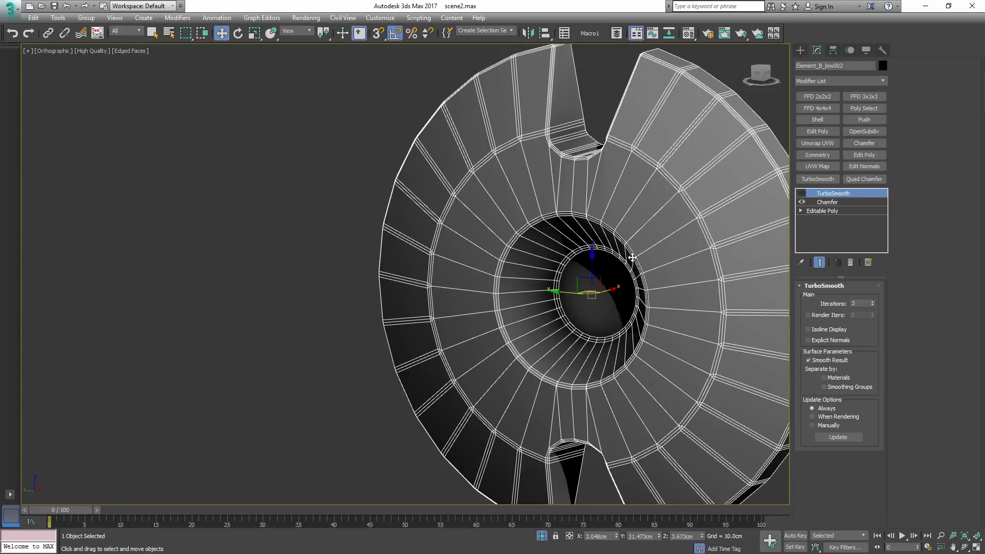
middle_click_drag(633, 258, 640, 257, "alt")
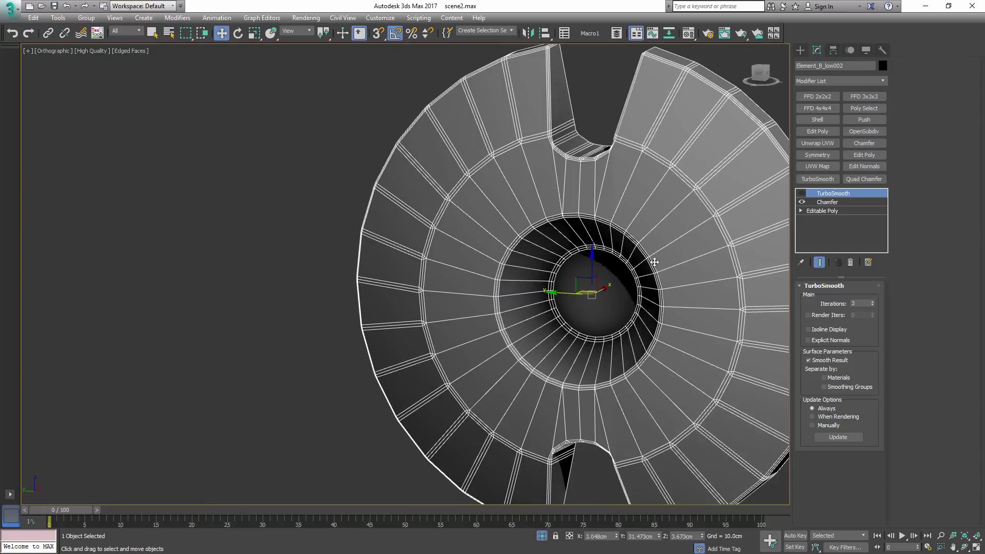
mouse_move(635, 240)
middle_mouse_down("alt")
mouse_move(694, 242)
mouse_move(642, 235)
mouse_move(679, 238)
mouse_move(695, 253)
mouse_move(603, 232)
middle_mouse_up("alt")
key("F4")
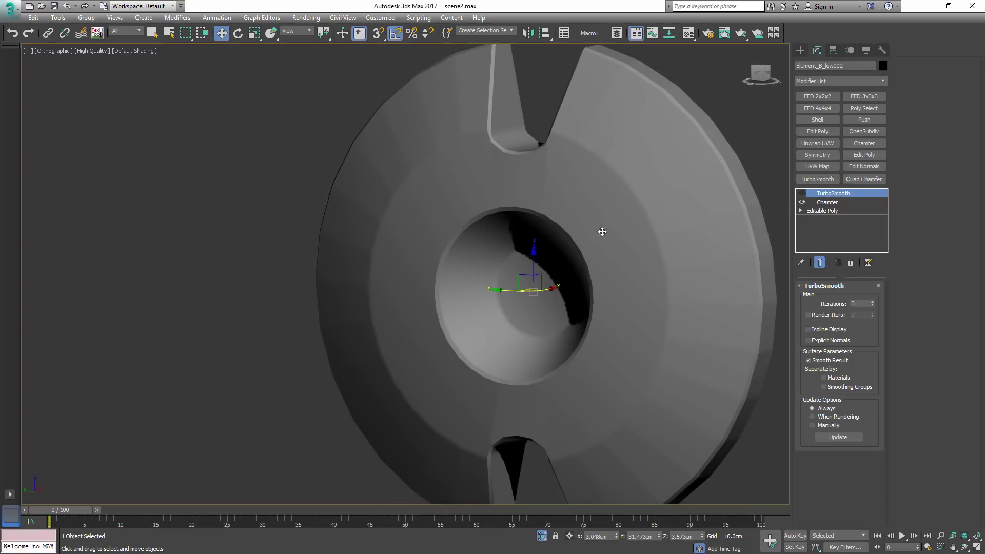
middle_click_drag(520, 287, 490, 250, "alt")
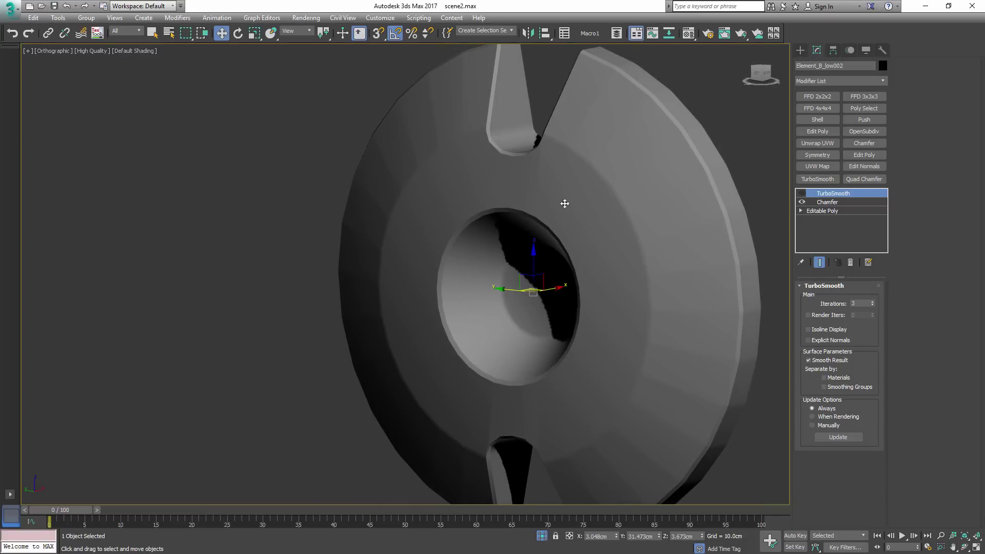
middle_click_drag(605, 328, 618, 316, "alt")
key("F4")
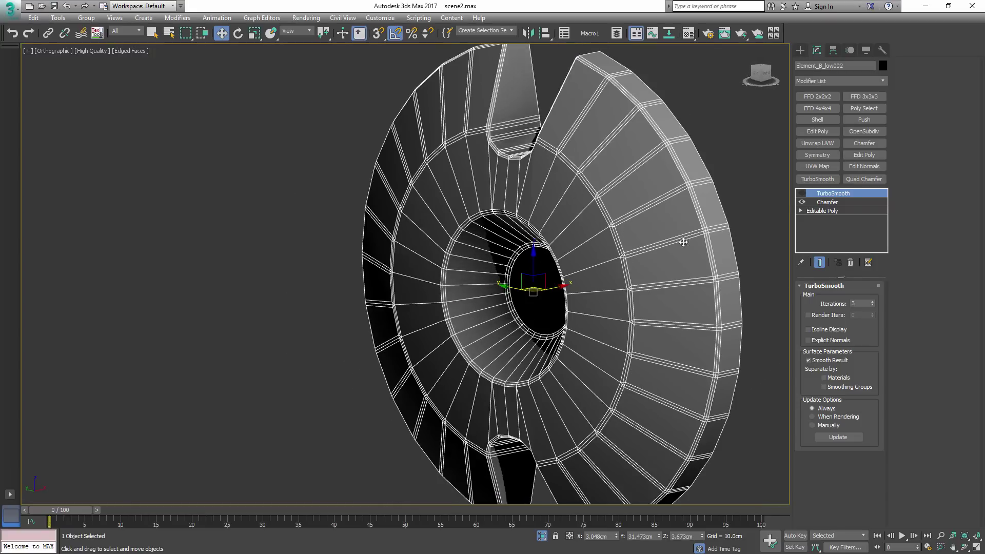
- Turn TurboSmooth on, hide the edged faces and inspect the facets on the outer bevel
left_click(801, 193)
key("F4")
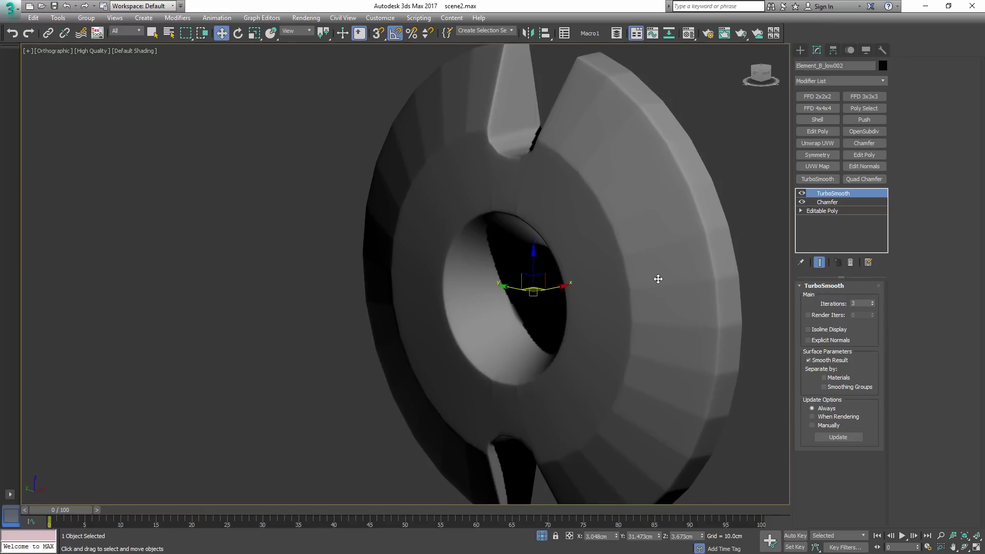
mouse_move(675, 257)
middle_mouse_down("alt")
mouse_move(709, 246)
mouse_move(669, 273)
middle_mouse_up("alt")
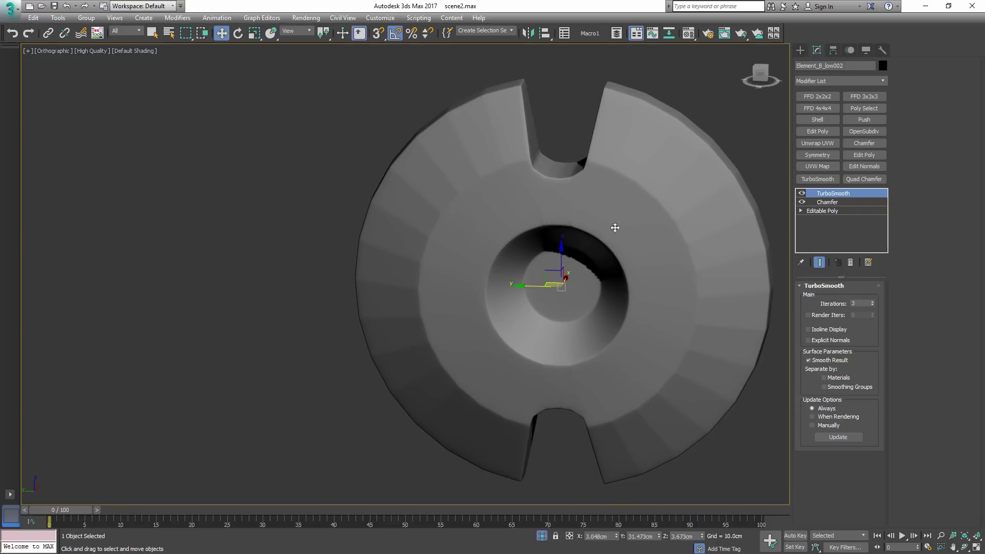
middle_click_drag(723, 306, 655, 319, "alt")
- In an exact side view at polygon level, select the knob's rim, outer bevel, notch and central hole polygons, excluding the flat front ring
left_click(824, 211)
key("F4")
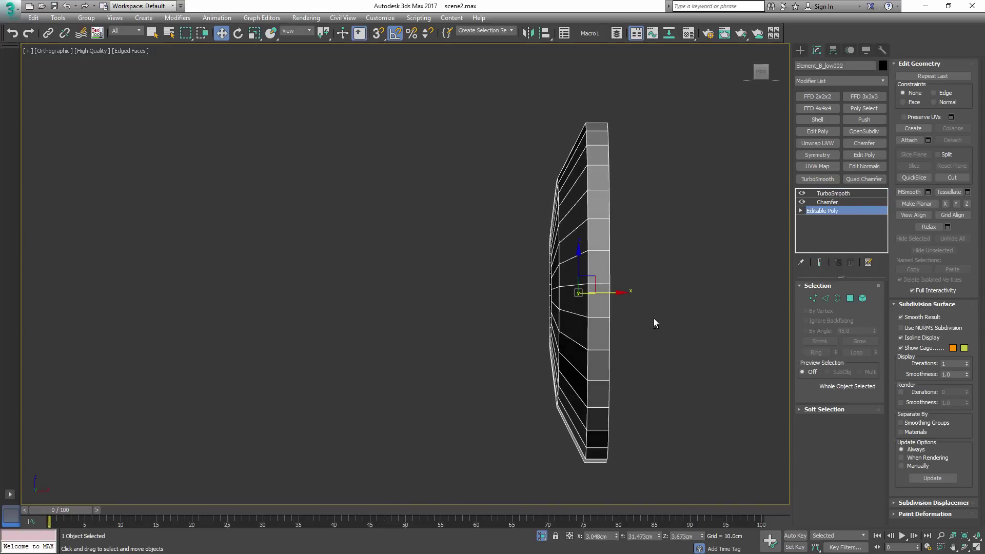
left_click(850, 298)
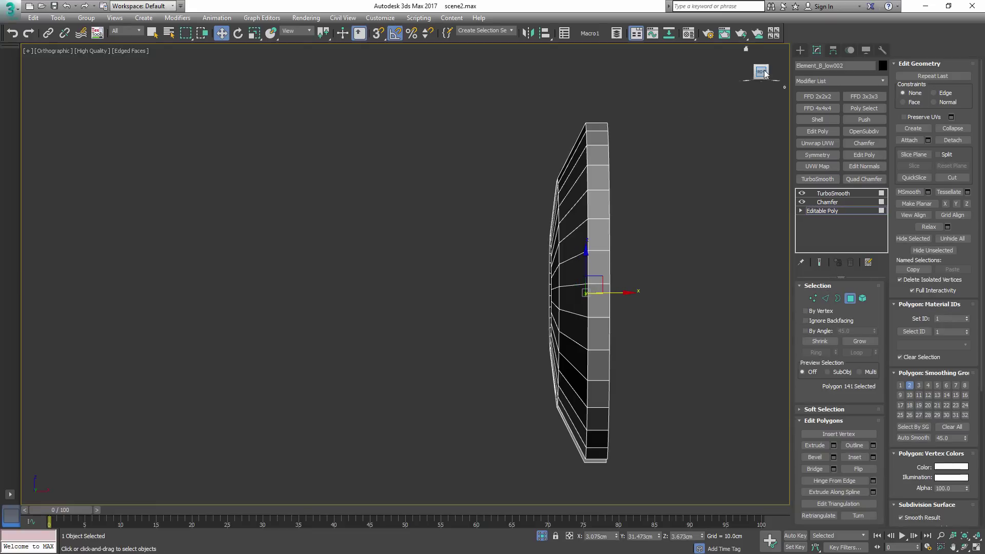
left_click(761, 77)
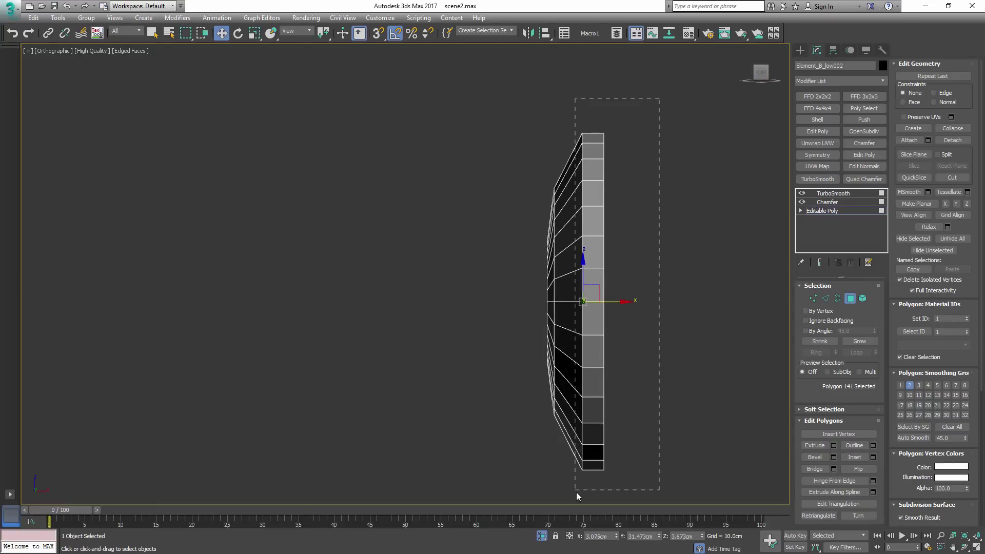
left_click_drag(577, 491, 574, 480)
middle_click_drag(544, 382, 662, 399, "alt")
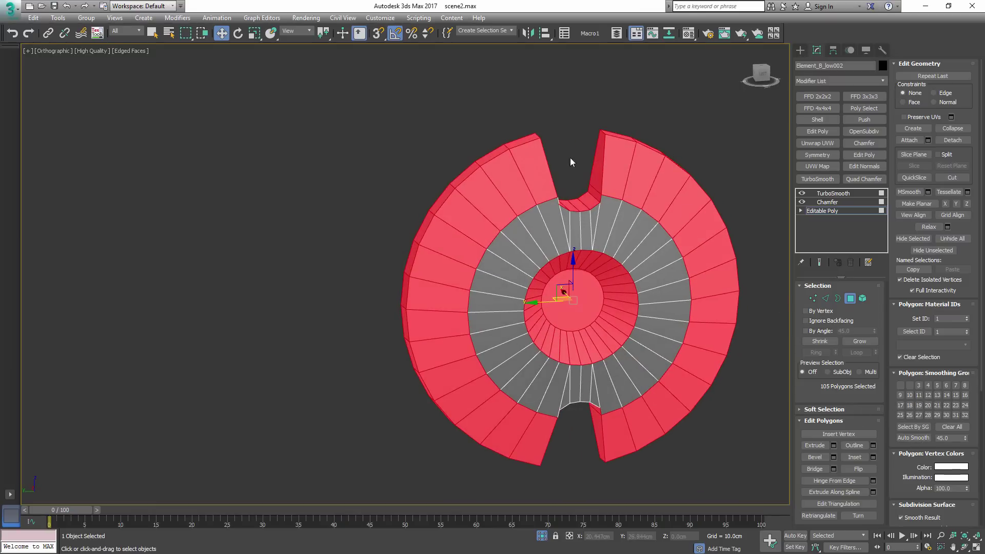
- Auto-smooth the selected polygons with a threshold of 45 and check the base mesh shading without edged faces
left_click(911, 438)
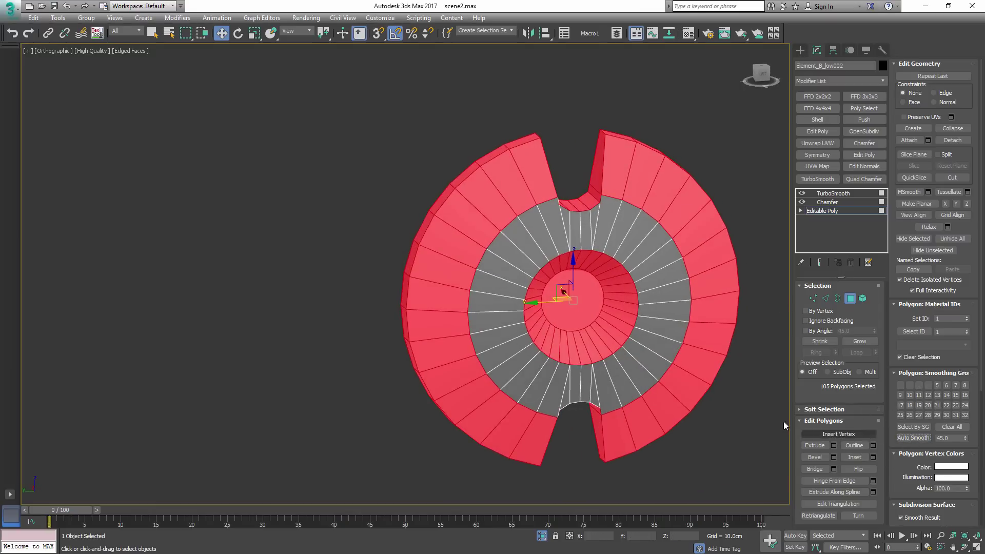
mouse_move(729, 418)
middle_mouse_down("alt")
mouse_move(667, 418)
mouse_move(672, 476)
mouse_move(627, 407)
middle_mouse_up("alt")
key("4")
key("F4")
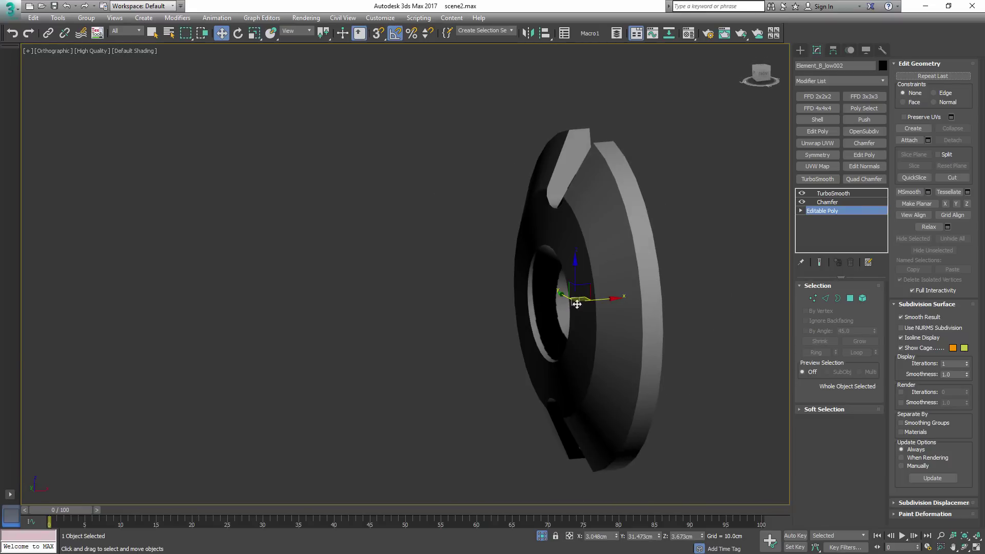
middle_click_drag(589, 334, 638, 324, "alt")
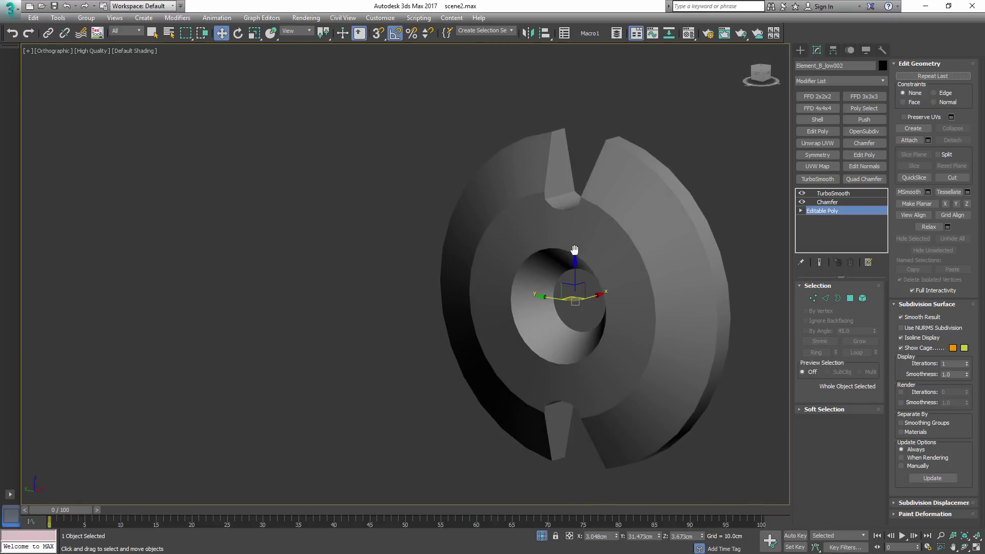
- Show edged faces and select the side wall and floor polygons of the knob's upper notch
middle_click_drag(575, 250, 633, 237)
scroll(594, 255, "up", 3)
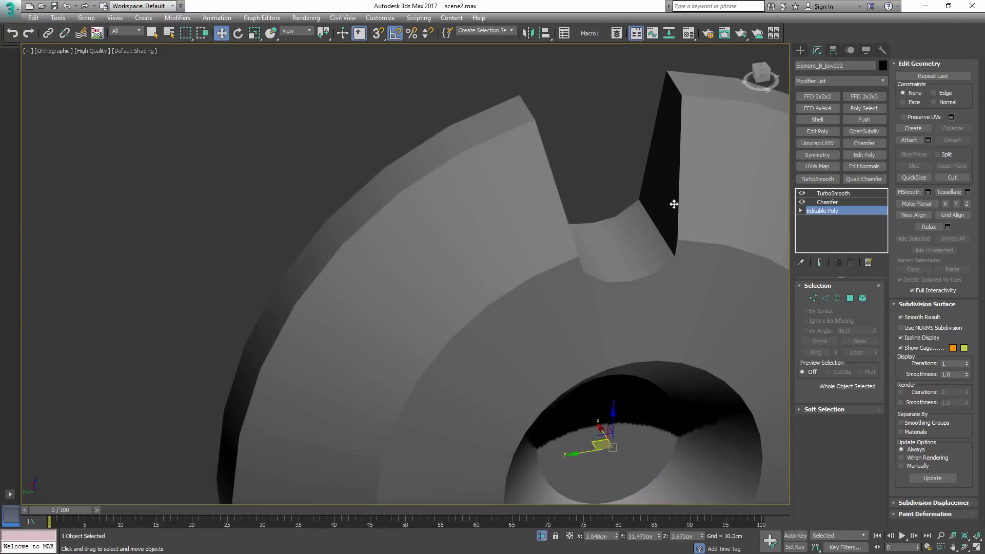
key("F4")
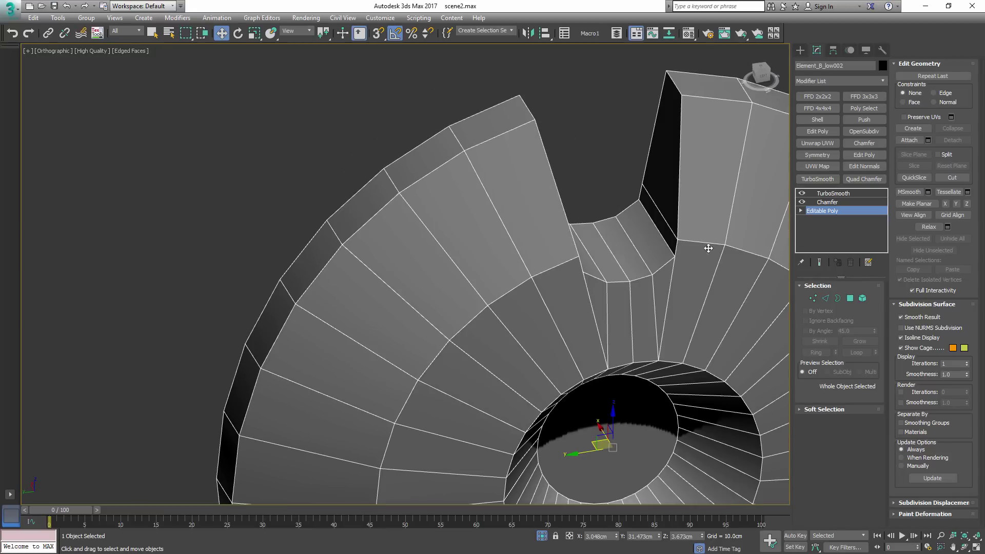
key("4")
left_click(655, 233)
left_click(658, 221, "ctrl")
left_click(667, 202, "ctrl")
middle_click_drag(638, 233, 580, 213, "alt")
left_click(555, 175, "ctrl")
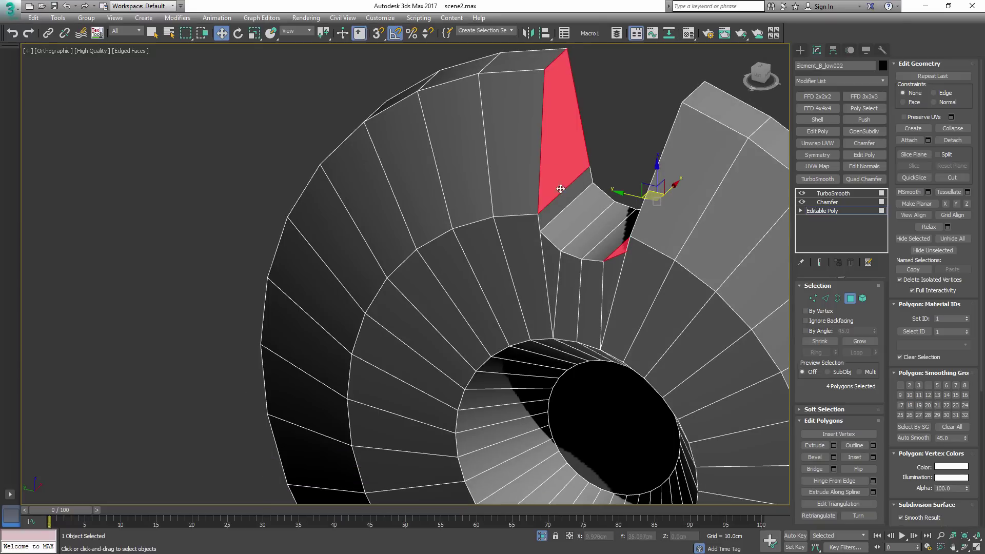
left_click(573, 218, "ctrl")
left_click(589, 236, "ctrl")
scroll(621, 290, "down", 6)
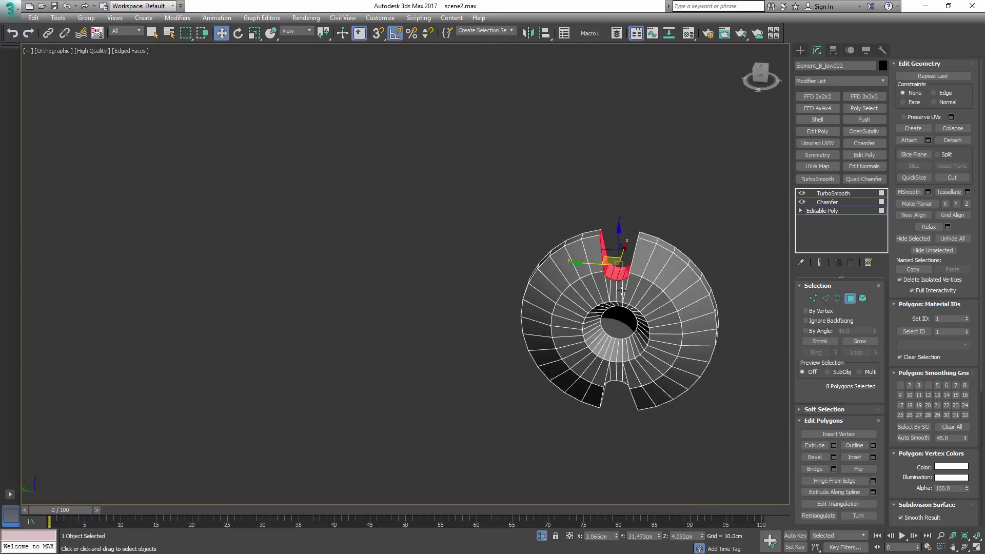
- Add the large polygon of one side wall of the lower notch to the selection and hide the edged faces
middle_click_drag(621, 291, 613, 298, "alt")
scroll(612, 299, "up", 5)
left_click(599, 316, "ctrl")
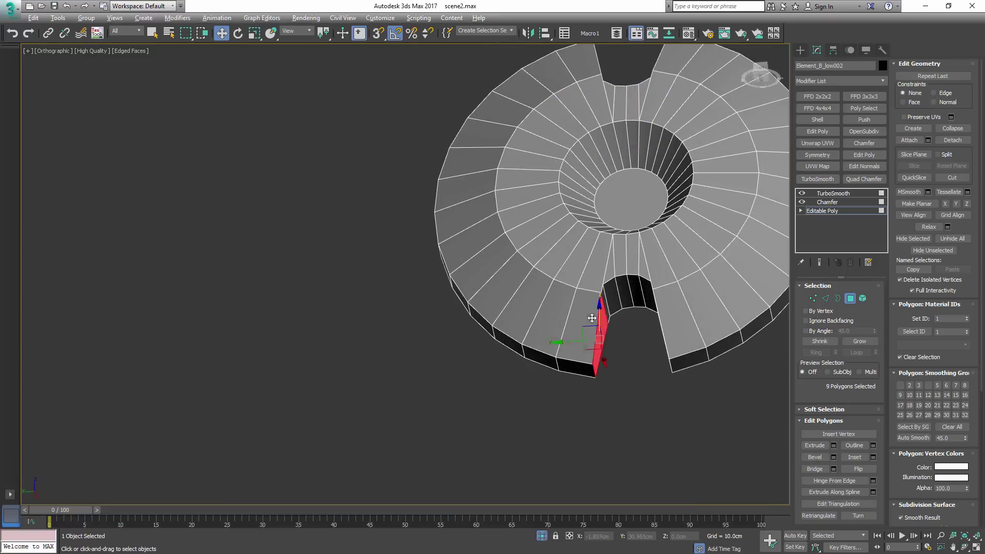
scroll(599, 313, "up", 6)
left_click(610, 286, "ctrl")
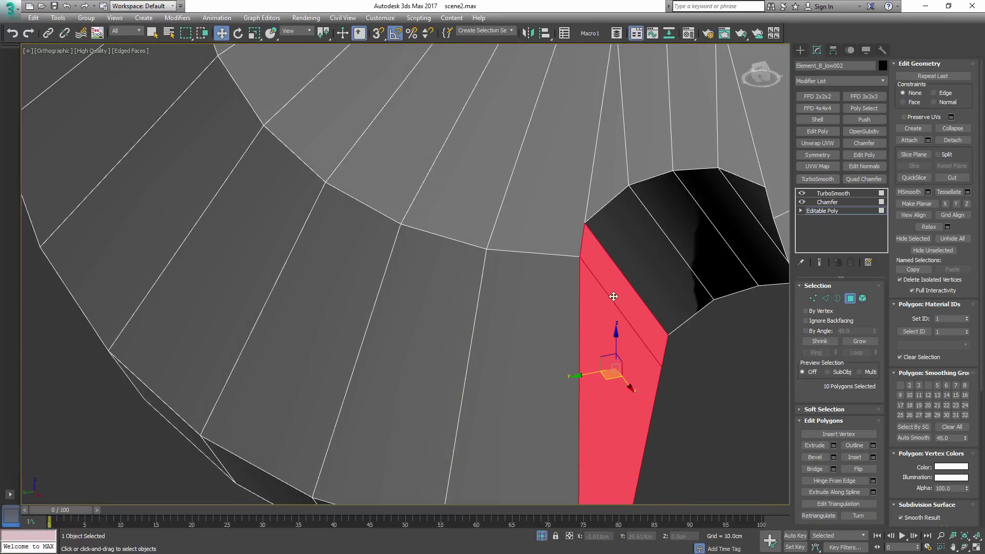
left_click(617, 303, "alt")
key("F4")
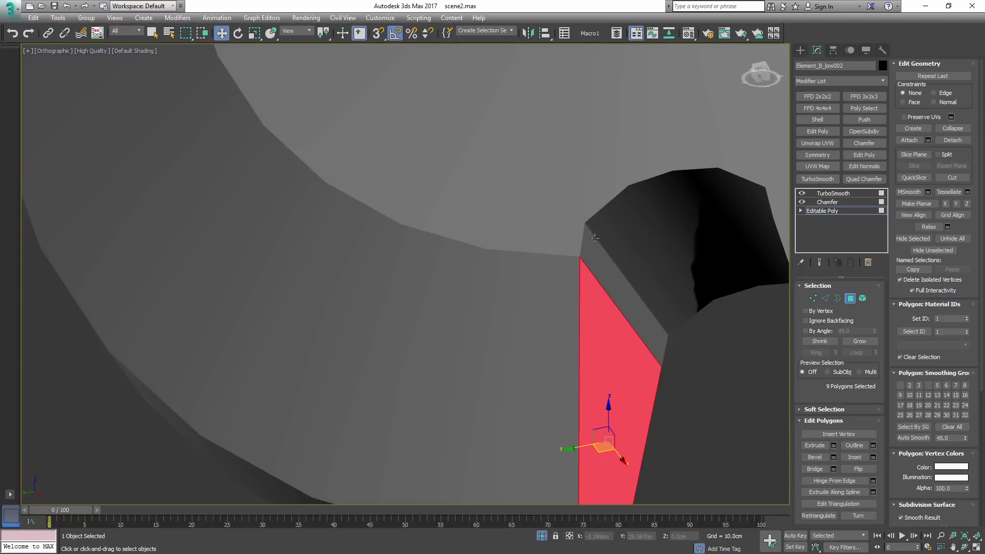
- Add the remaining floor and side wall polygons of the lower notch to the selection
left_click(595, 239, "ctrl")
left_click(646, 235, "ctrl")
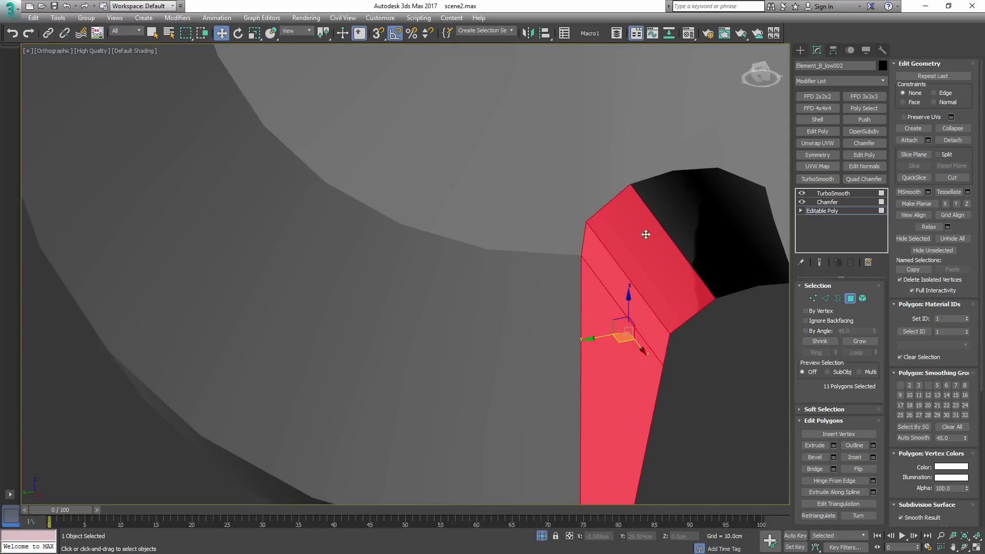
left_click(691, 221, "ctrl")
middle_click_drag(684, 295, 645, 275, "alt")
left_click(668, 243, "ctrl")
left_click(695, 288, "ctrl")
left_click(704, 333, "ctrl")
scroll(704, 333, "down", 3)
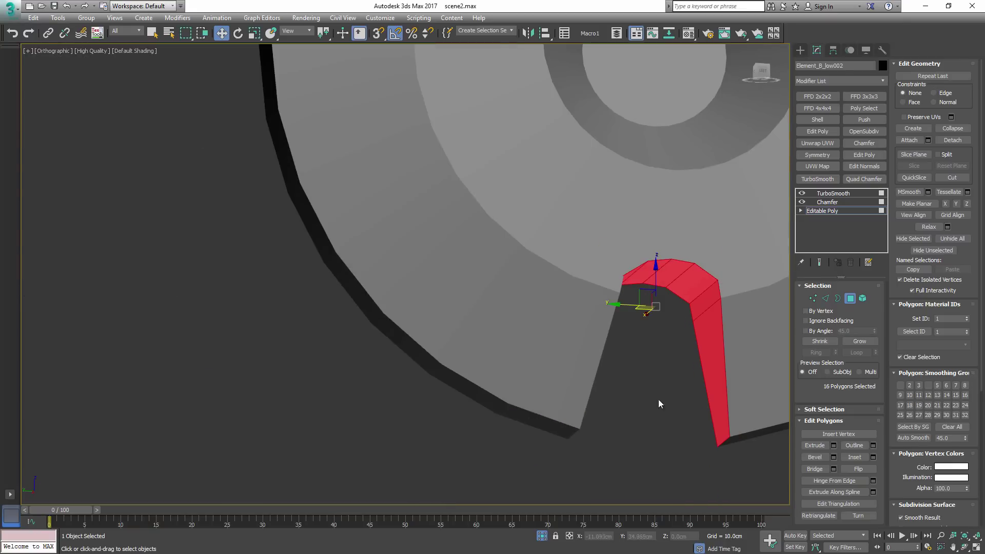
scroll(719, 331, "down", 4)
middle_click_drag(719, 331, 695, 367, "alt")
scroll(719, 318, "up", 1)
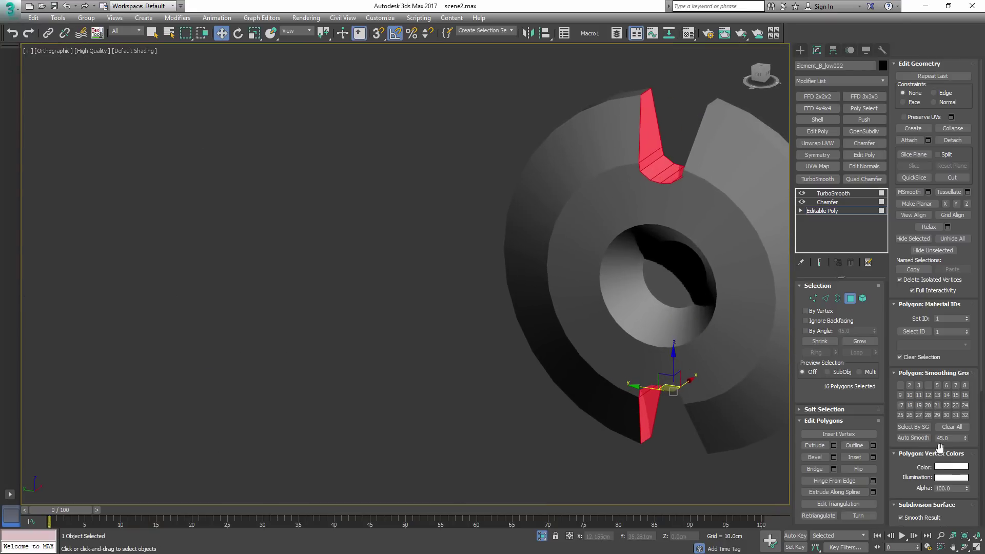
- Set the auto-smooth threshold to 64.35, apply it to the notch polygons and check the notch shading
left_click_drag(965, 434, 956, 416)
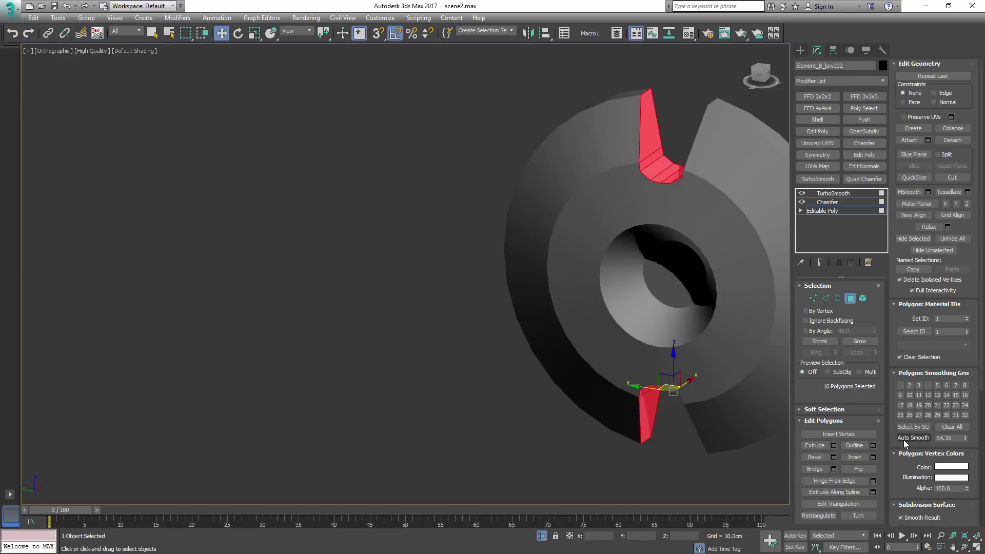
left_click(906, 439)
key("4")
middle_click_drag(690, 279, 698, 372)
scroll(650, 255, "up", 8)
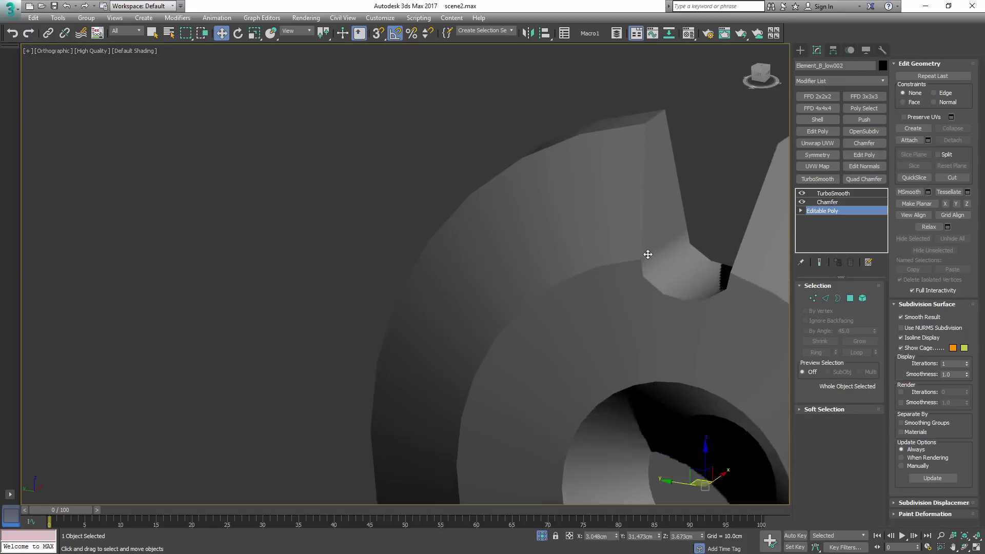
scroll(692, 294, "down", 8)
middle_click_drag(645, 304, 592, 286, "alt")
- Return to the TurboSmooth result, bring back the rest of the scene and inspect the smoothed knob on the sight
left_click(825, 194)
scroll(664, 278, "up", 2)
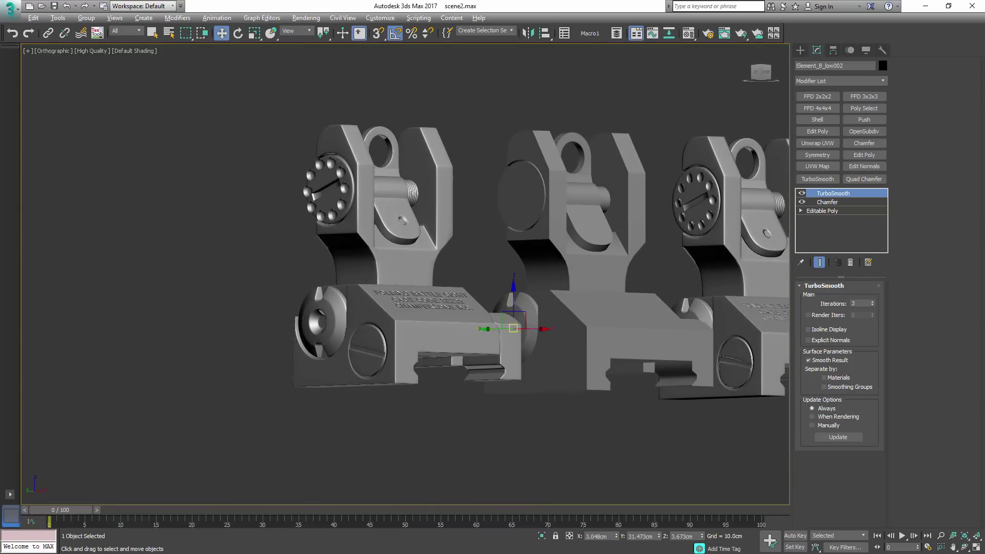
scroll(556, 293, "up", 6)
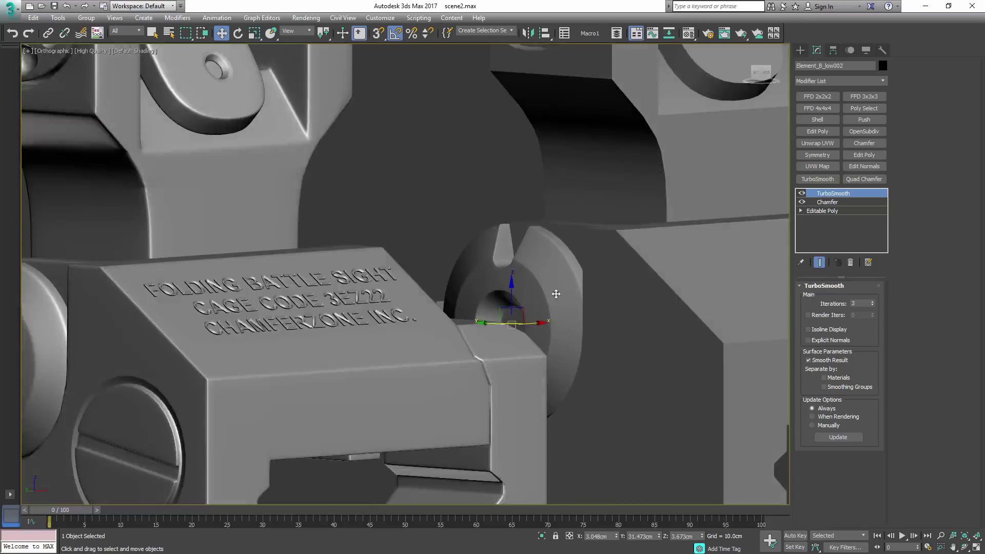
middle_click_drag(556, 292, 570, 290, "alt")
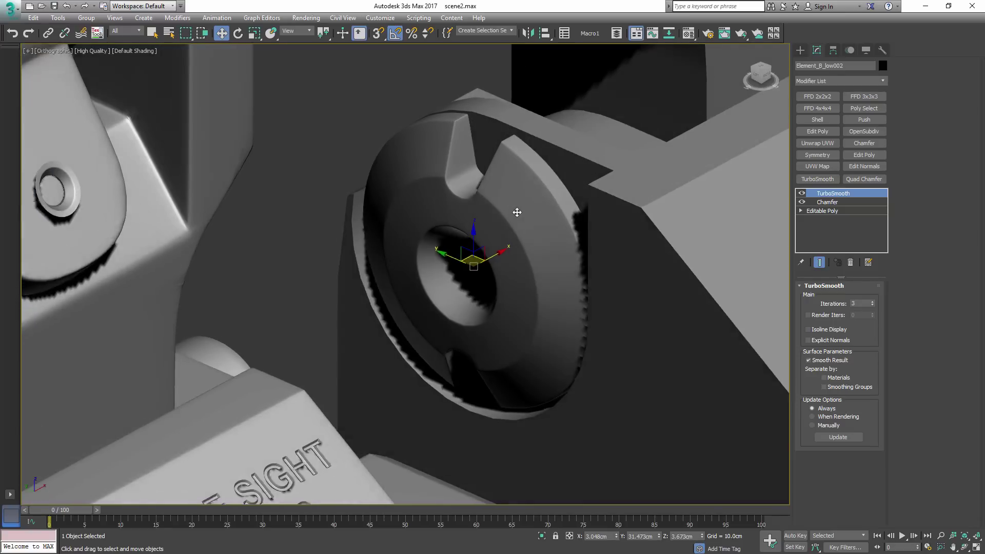
- Open the settings of the knob's Chamfer modifier and isolate the knob from the rest of the scene
middle_click_drag(517, 212, 583, 209, "alt")
left_click(826, 203)
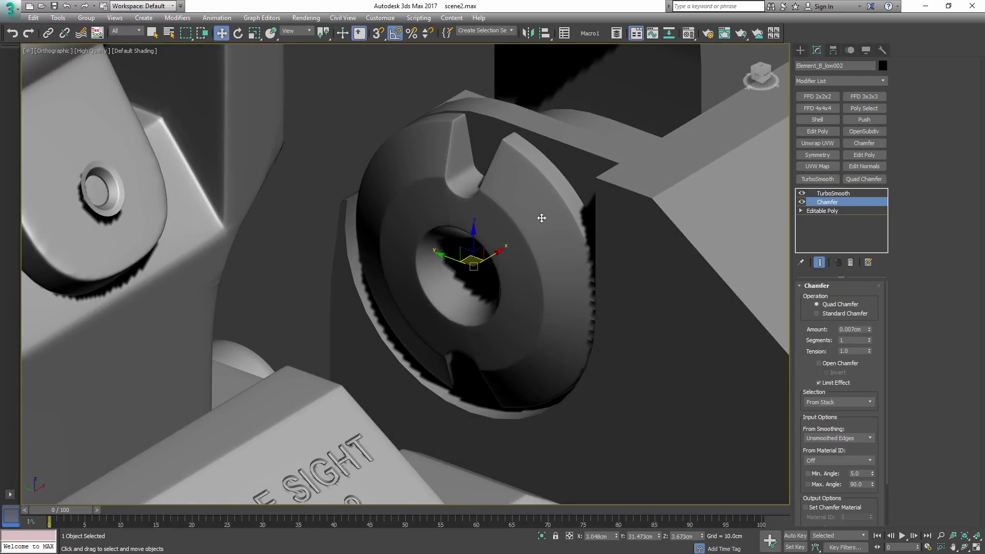
scroll(542, 218, "up", 4)
middle_click_drag(518, 147, 500, 141, "alt")
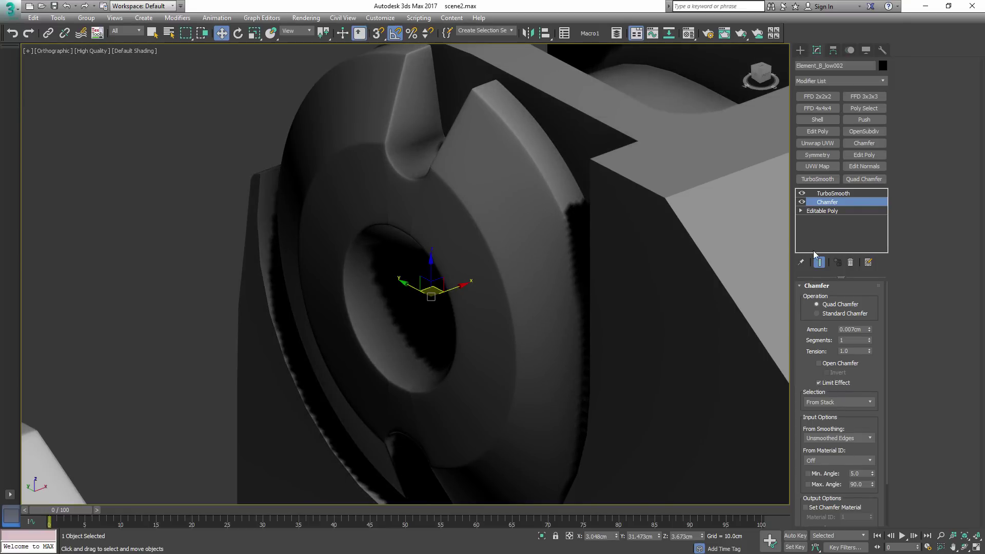
key("alt+q")
middle_click_drag(613, 198, 563, 203, "alt")
middle_click_drag(369, 180, 615, 215, "alt")
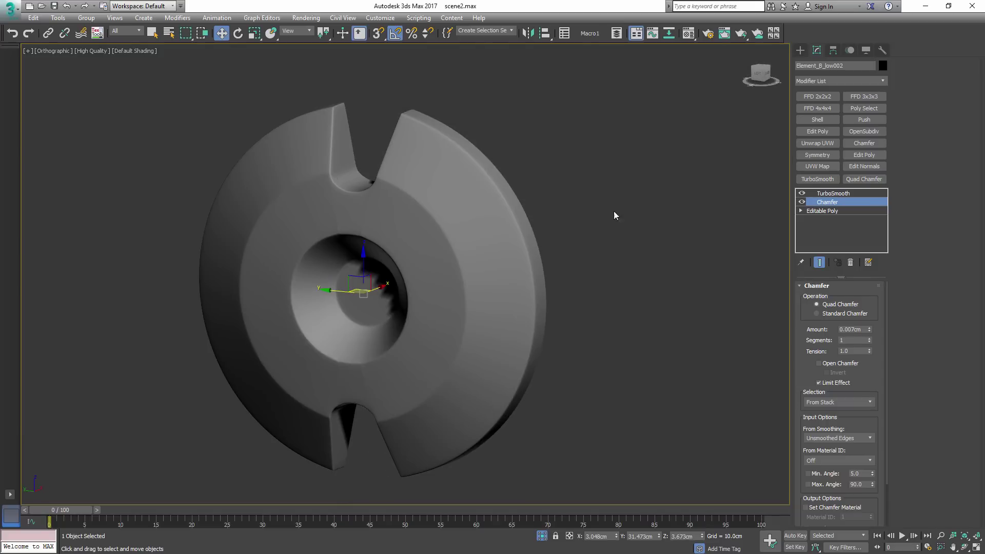
- Inspect the knob's rim and notch edges, try a Chamfer amount of 0.018 cm and reduce it to 0.012 cm
middle_click_drag(754, 182, 602, 265, "alt")
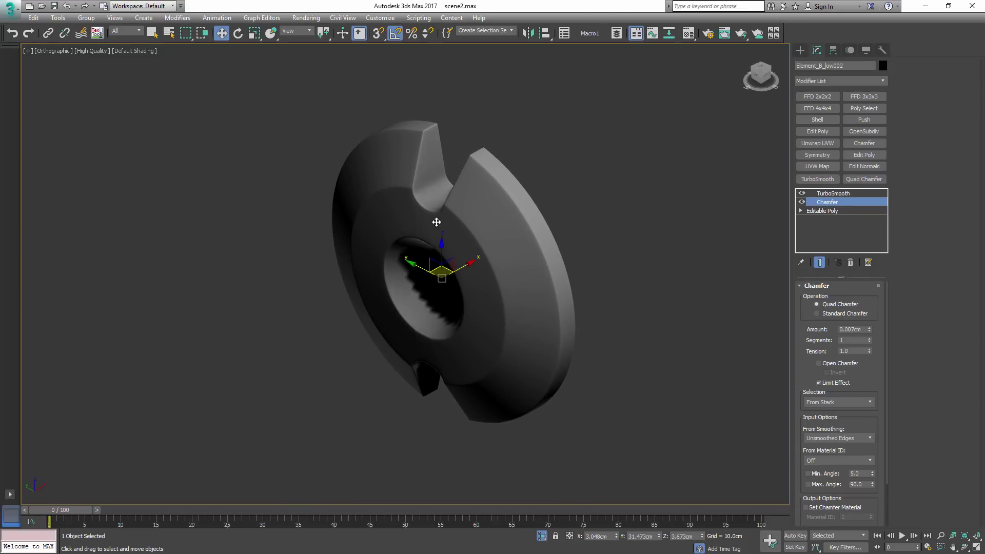
middle_click_drag(488, 221, 624, 217)
scroll(504, 202, "up", 4)
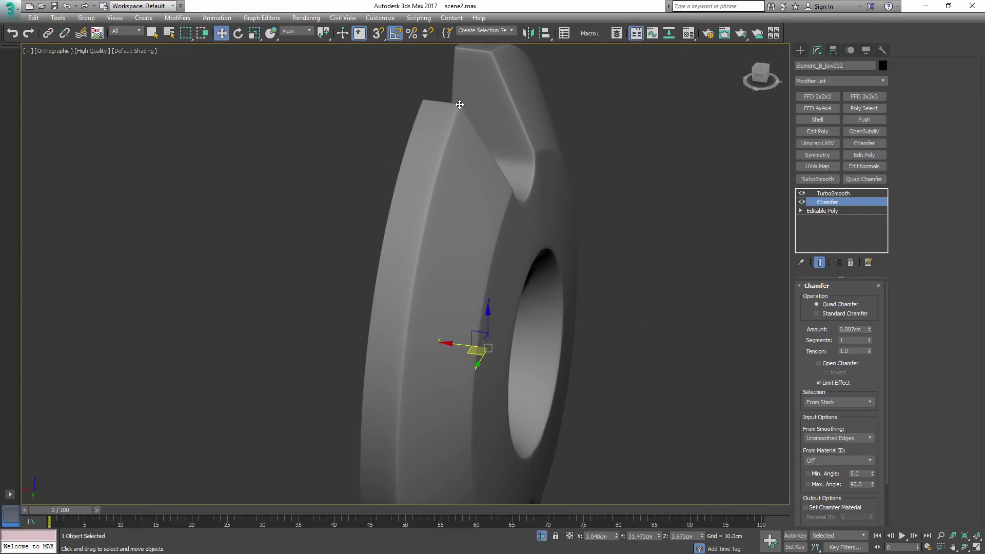
middle_click_drag(717, 262, 678, 247, "alt")
middle_click_drag(591, 198, 629, 235, "alt")
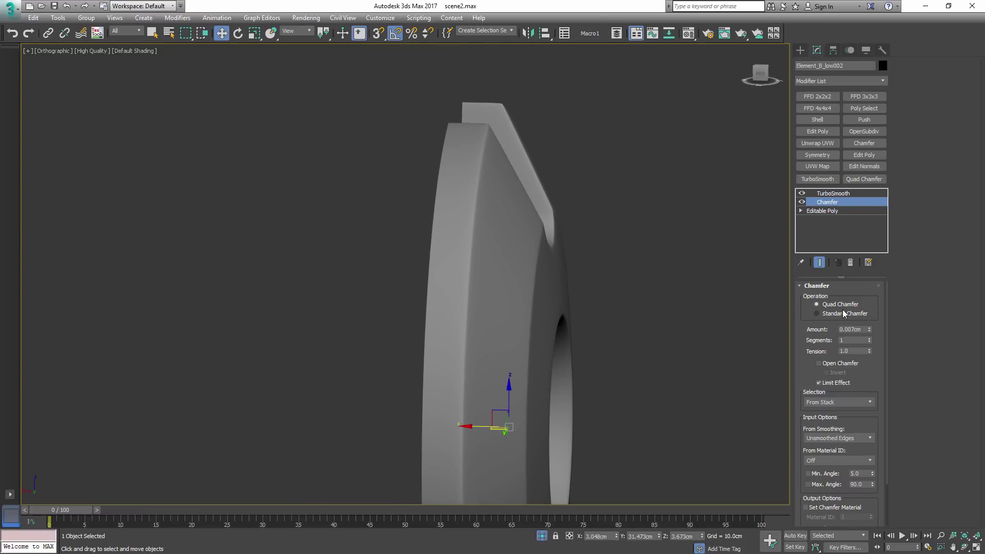
left_click_drag(871, 329, 871, 321)
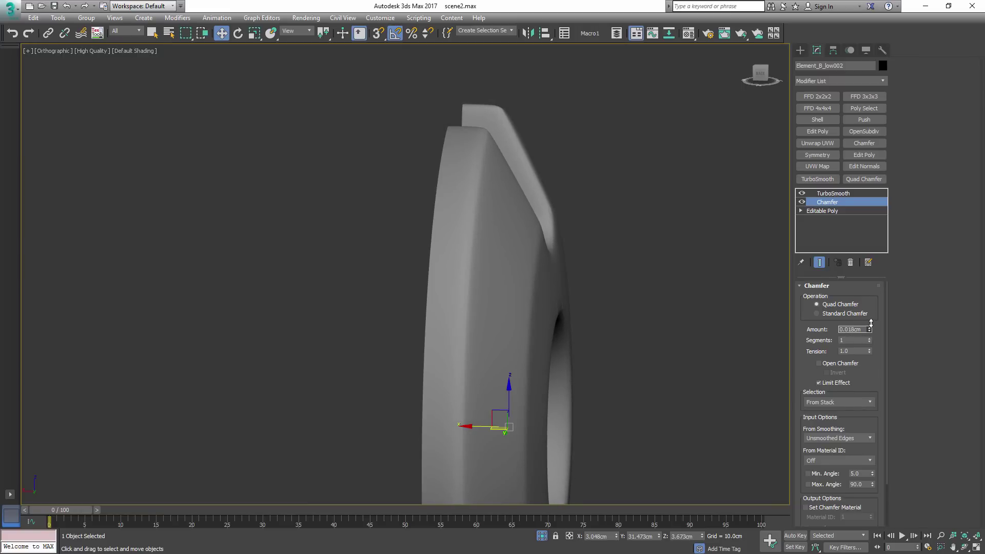
middle_click_drag(731, 278, 596, 287, "alt")
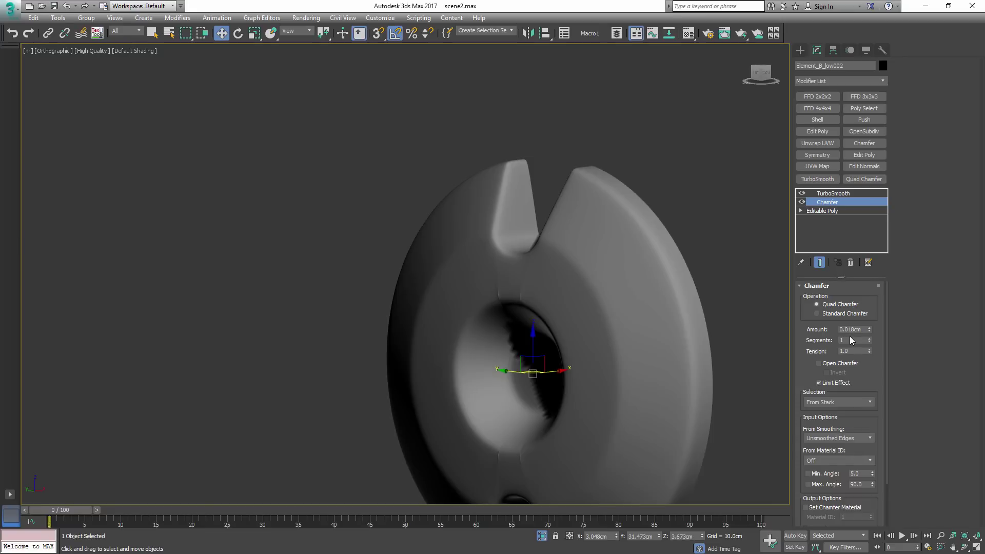
left_click_drag(870, 333, 870, 331)
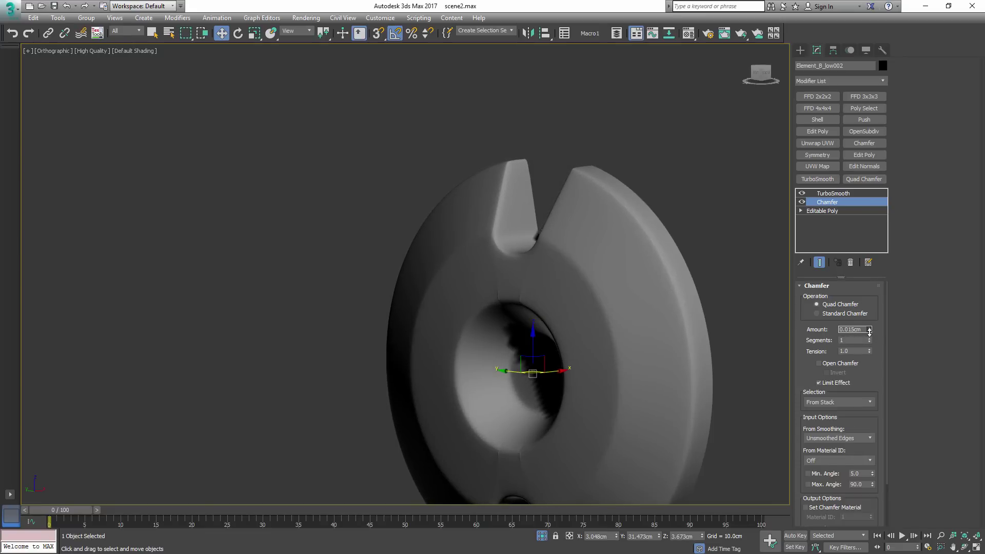
- Bring back the rest of the scene and compare the knob's edge softness with the knobs on the neighbouring sights
middle_click_drag(688, 271, 575, 226, "alt")
scroll(595, 216, "down", 5)
scroll(574, 226, "up", 3)
scroll(506, 136, "down", 12)
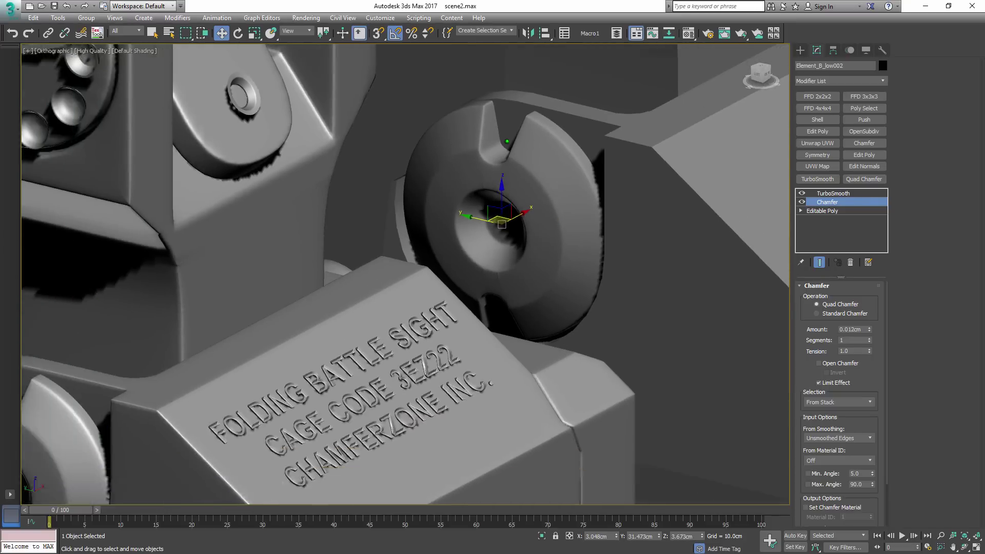
scroll(505, 154, "up", 5)
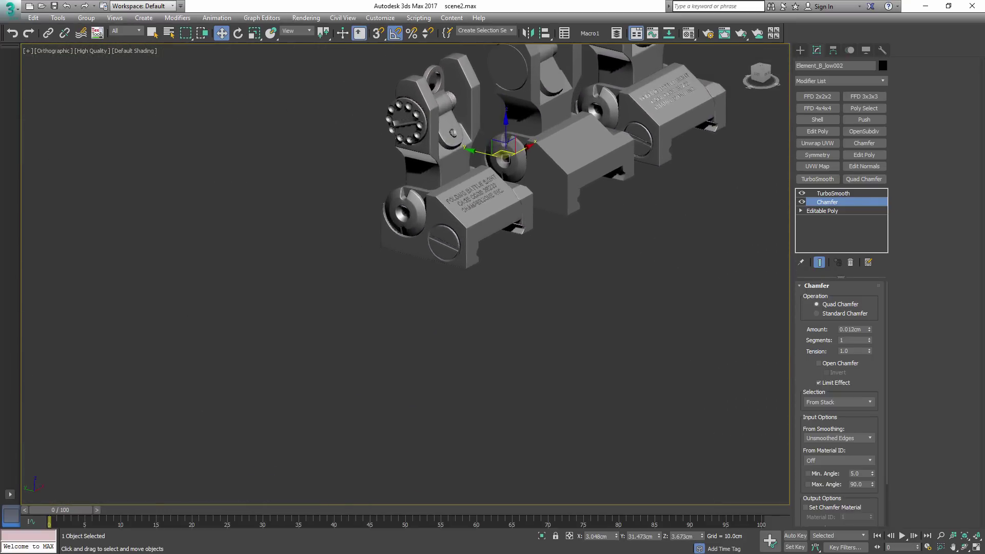
scroll(505, 154, "down", 7)
scroll(505, 154, "up", 10)
scroll(515, 159, "up", 2)
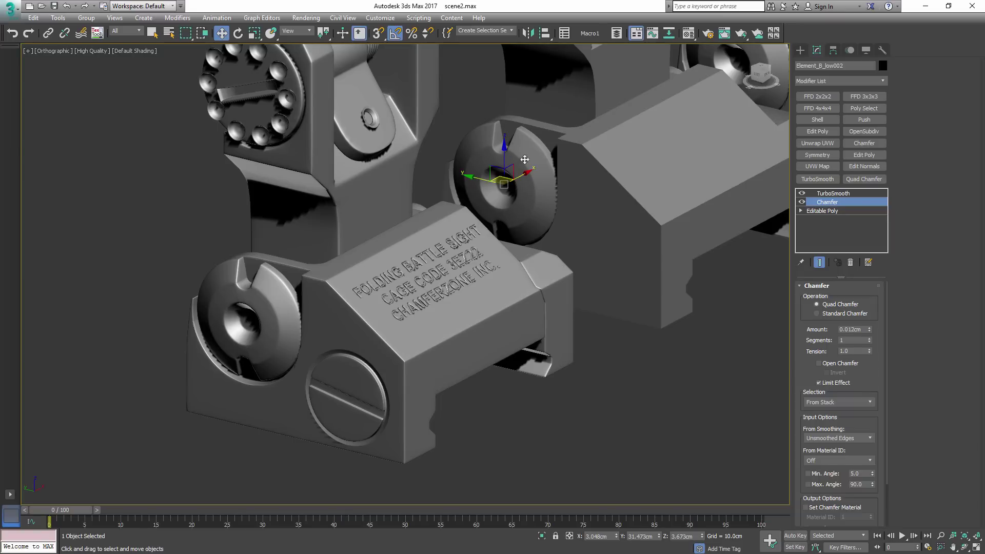
middle_click_drag(601, 162, 604, 211)
middle_click_drag(706, 152, 703, 147)
middle_click_drag(666, 177, 562, 222)
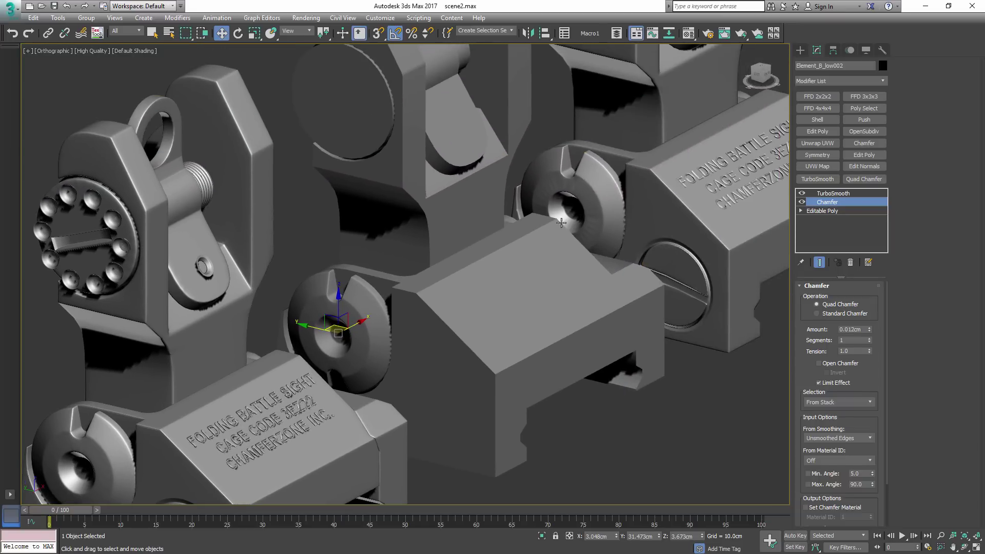
- Turn off TurboSmooth and Chamfer on the knob and view its unsmoothed low-poly shape up close
left_click(802, 193)
left_click(801, 202)
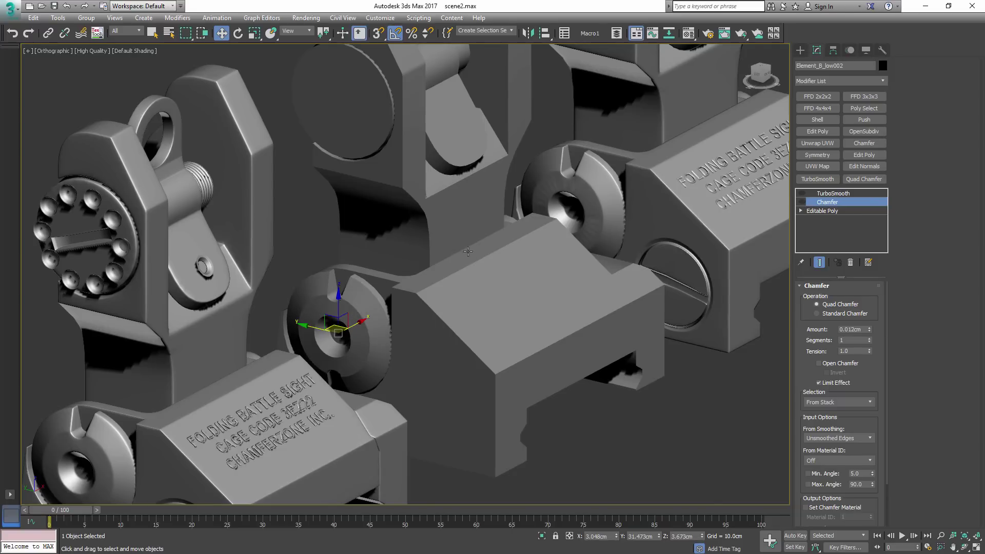
middle_click_drag(379, 302, 471, 266)
scroll(472, 265, "up", 1)
scroll(472, 266, "down", 2)
scroll(472, 265, "up", 8)
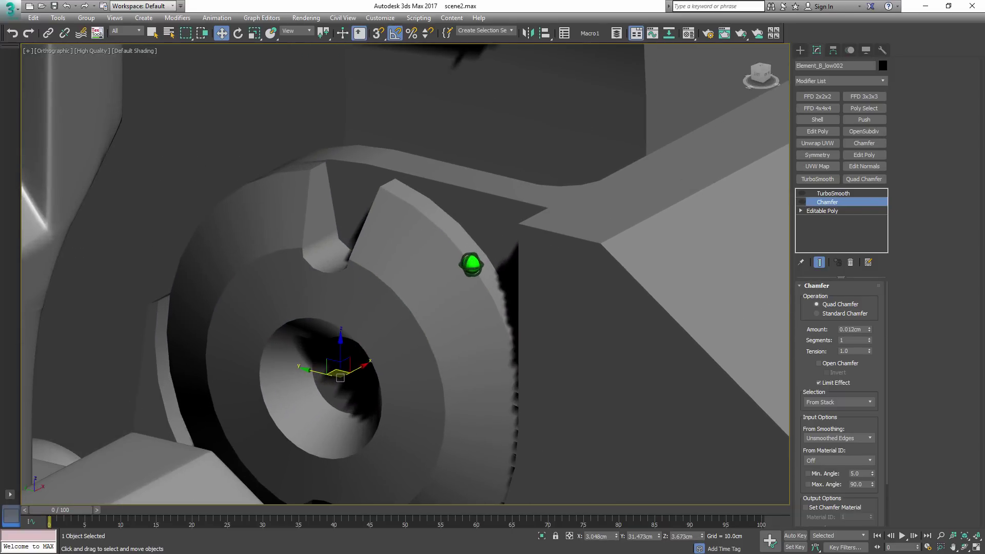
- Turn Chamfer and TurboSmooth back on, briefly show edged faces to check the mesh density and examine the smoothed notch
left_click(802, 202)
left_click(802, 193)
key("F4")
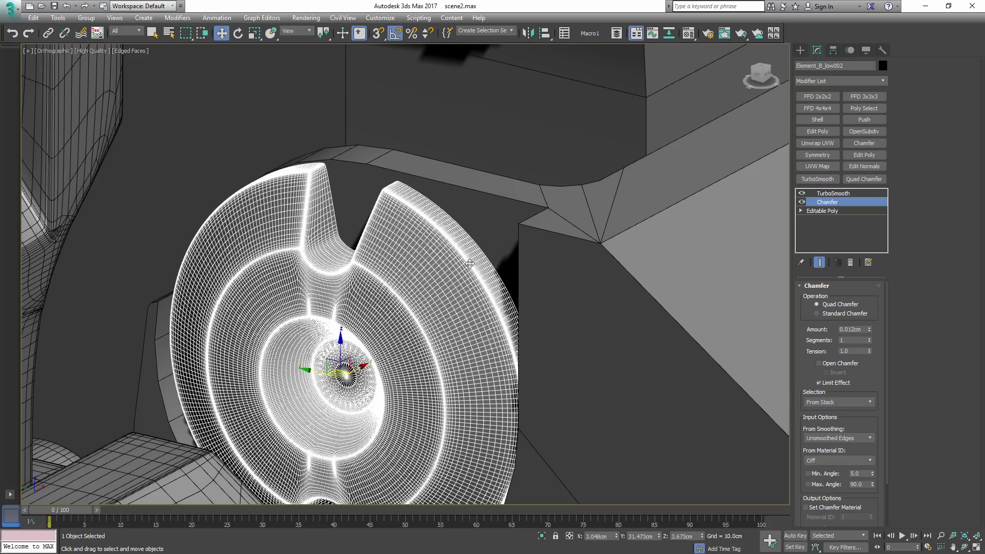
middle_click_drag(441, 272, 501, 254)
key("F4")
scroll(436, 266, "up", 6)
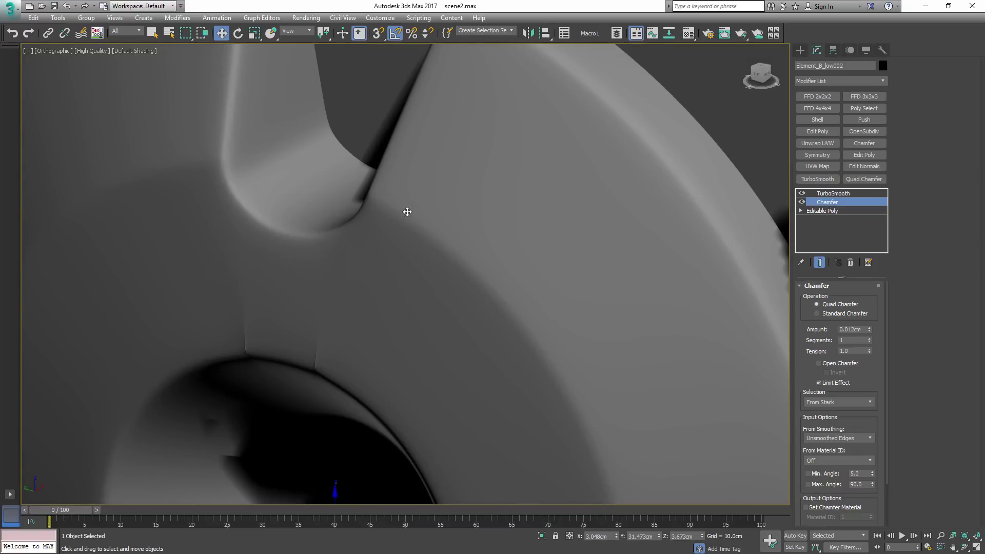
scroll(447, 238, "down", 10)
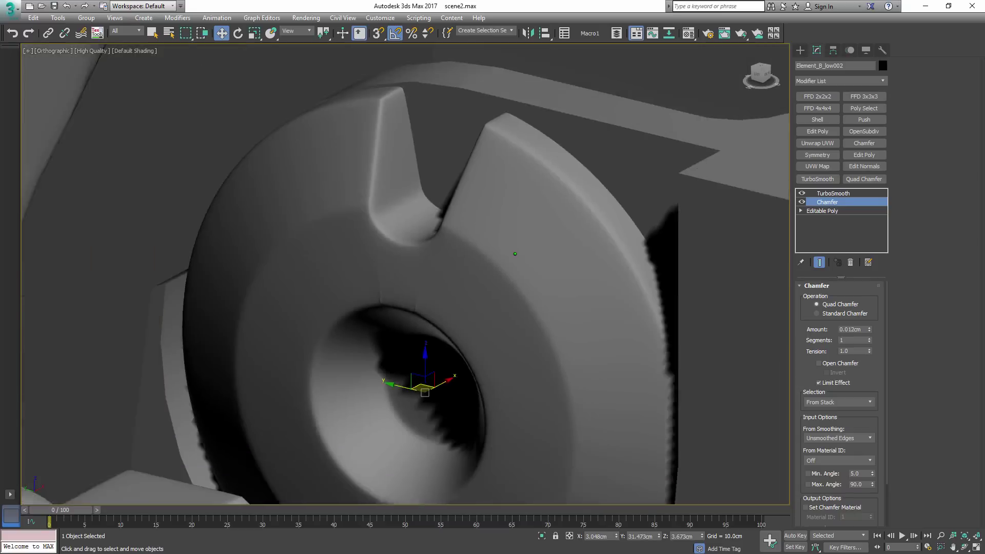
- View the smoothed knob from the side, compare it with the neighbouring high-poly sight and reselect the knob
middle_click_drag(558, 305, 626, 309, "alt")
scroll(632, 293, "down", 2)
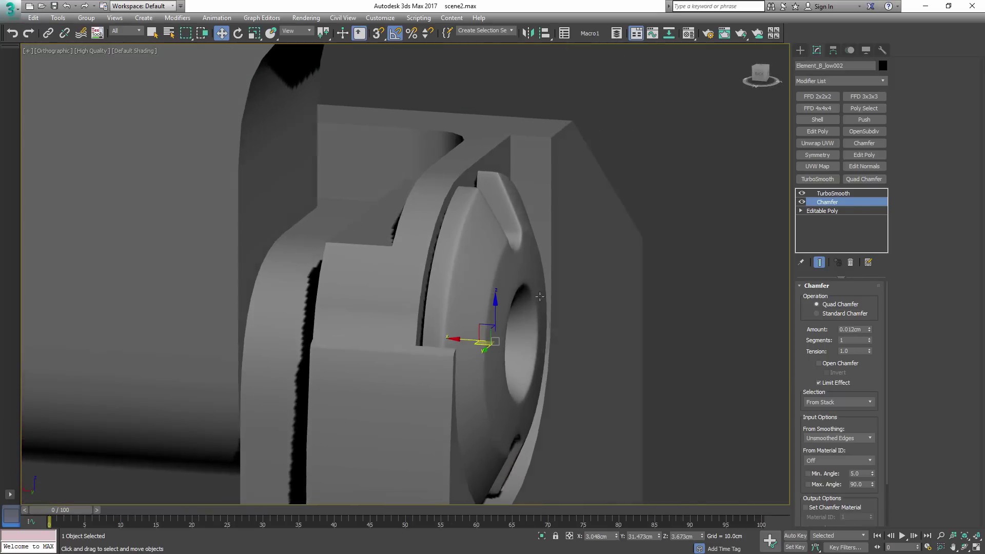
middle_click_drag(632, 293, 318, 277, "alt")
scroll(638, 292, "down", 2)
left_click(693, 270)
scroll(679, 246, "up", 3)
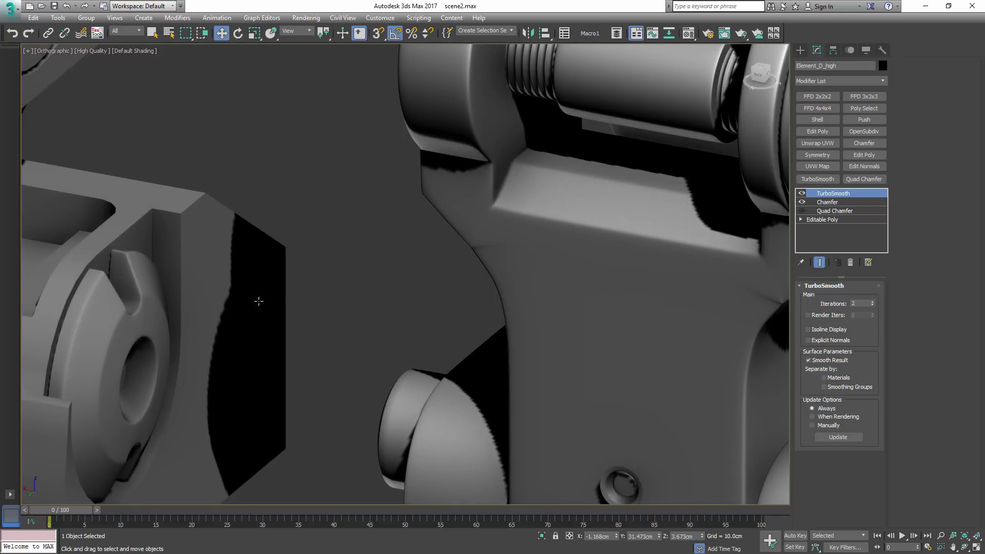
middle_click_drag(283, 302, 710, 250)
left_click(559, 266)
mouse_move(559, 267)
middle_mouse_down("alt")
mouse_move(528, 262)
mouse_move(552, 253)
middle_mouse_up("alt")
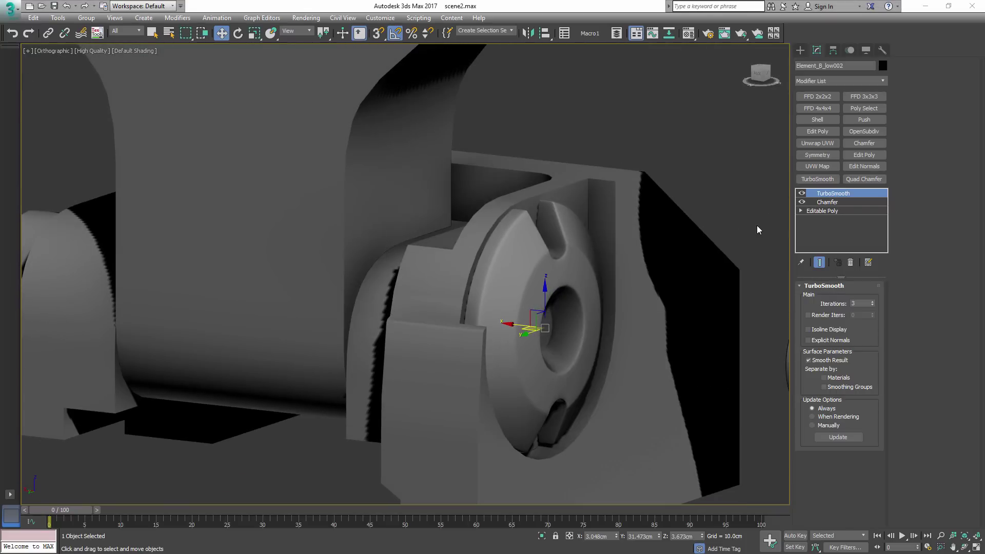
middle_click_drag(710, 236, 565, 292, "alt")
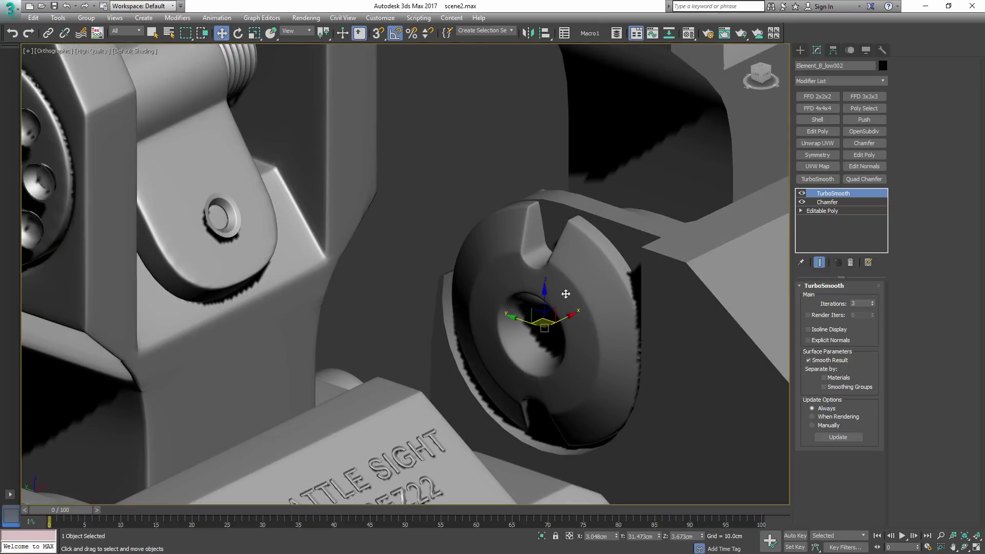
- Turn off TurboSmooth, show edged faces and switch Chamfer off and on to compare the topology around the central hole
scroll(565, 292, "up", 6)
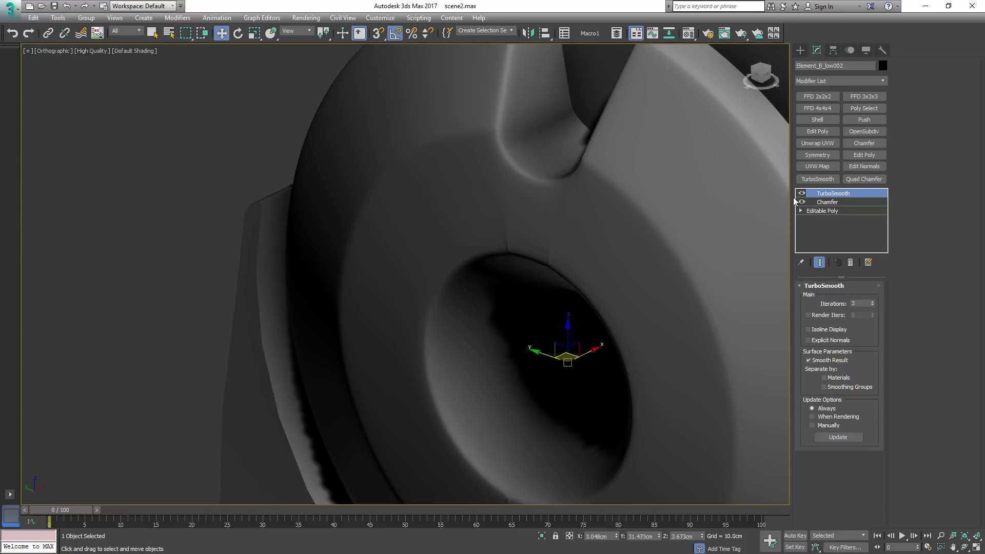
left_click(802, 193)
key("F4")
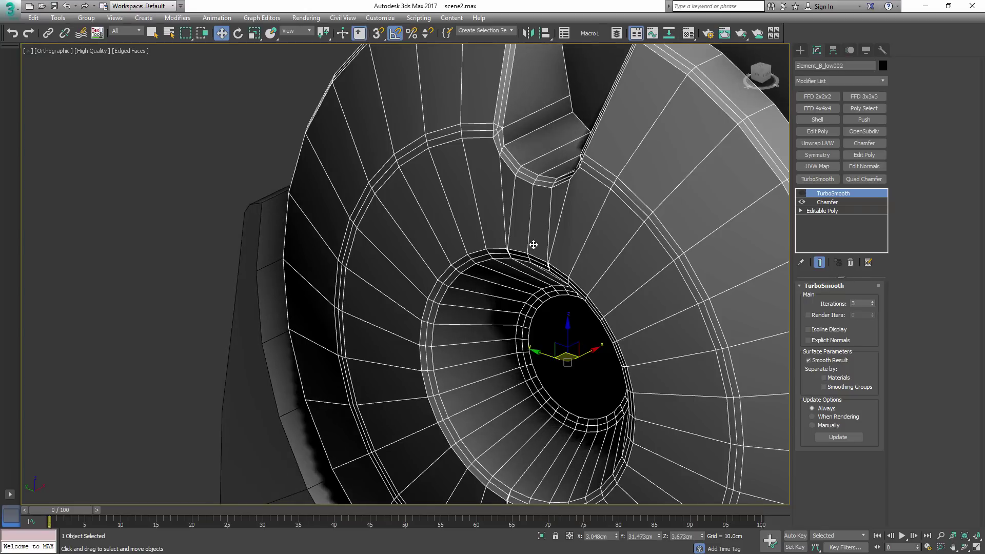
left_click(802, 202)
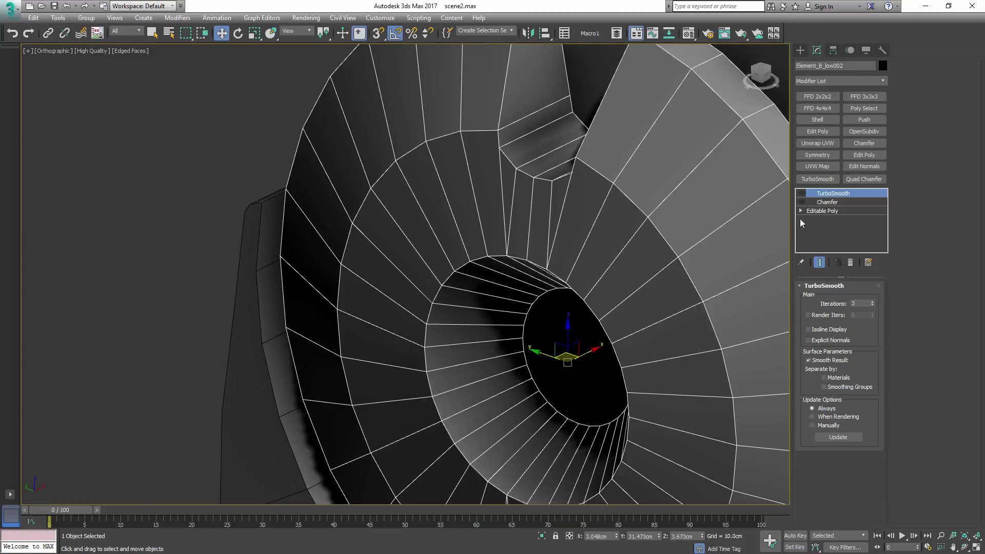
left_click(802, 202)
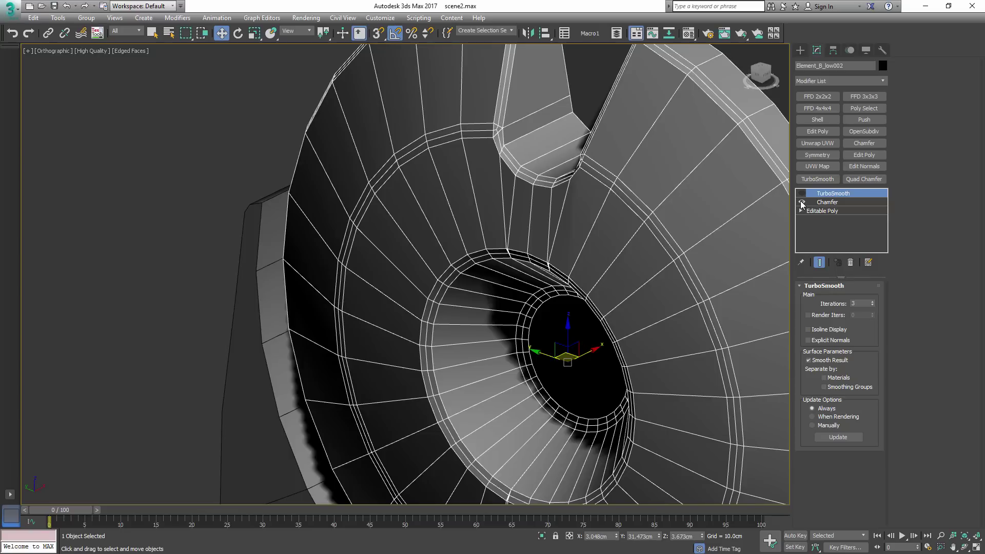
left_click(811, 202)
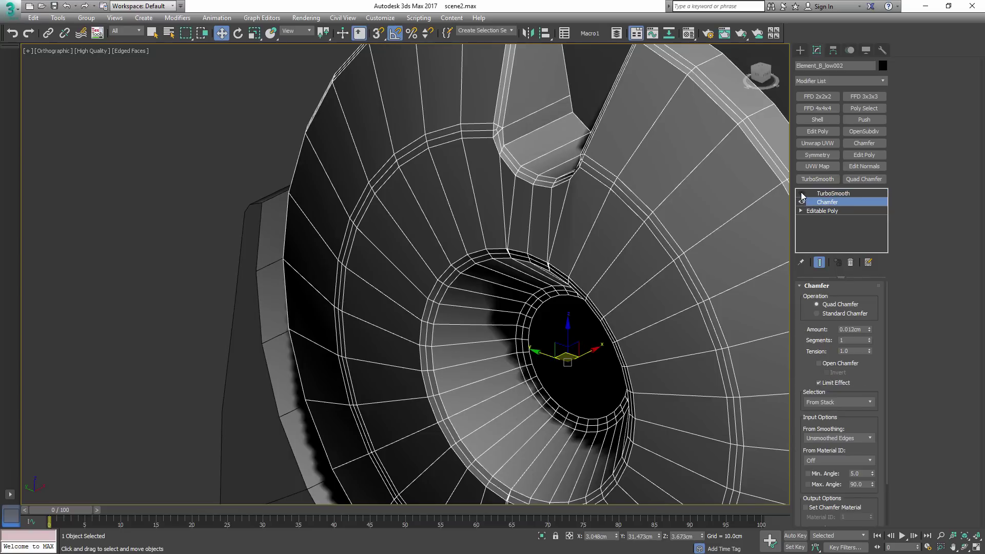
- Examine the chamfered edge loop of the hole's rim where the edges from the upper notch meet it
scroll(574, 224, "up", 10)
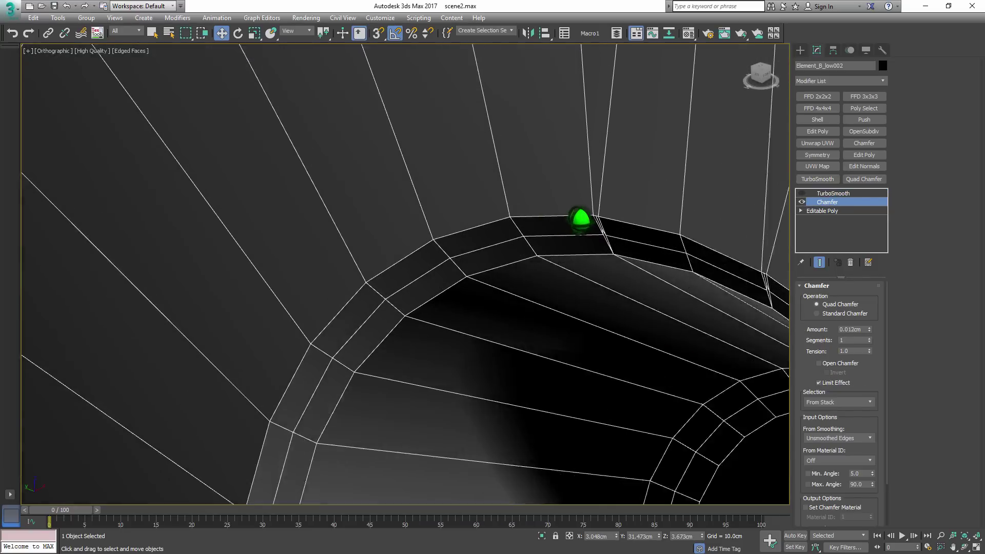
scroll(616, 224, "down", 4)
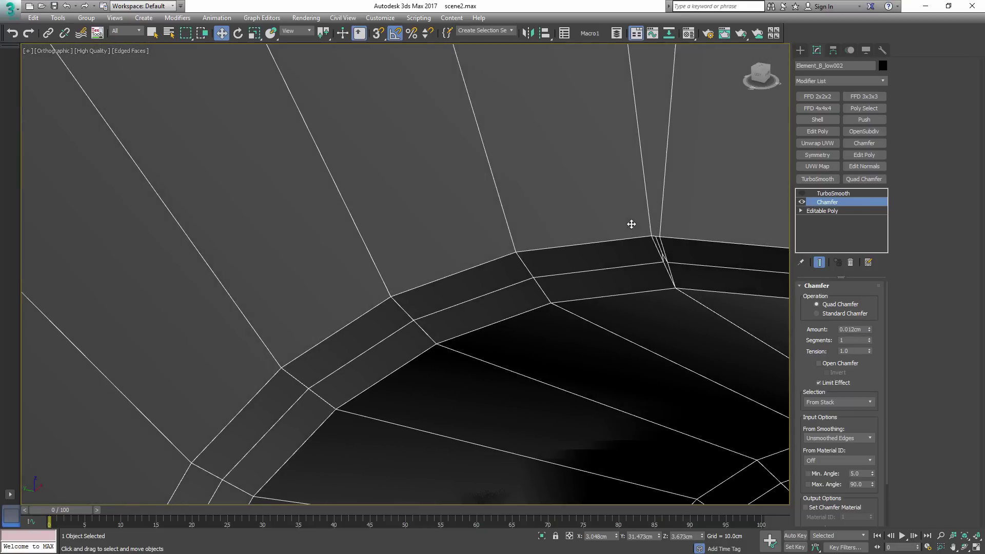
scroll(590, 279, "down", 3)
scroll(616, 67, "up", 3)
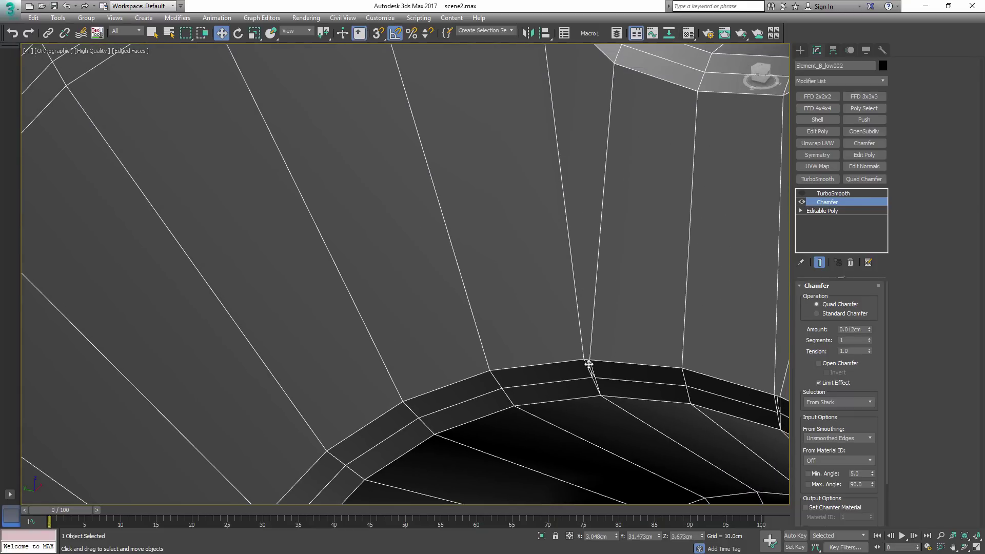
middle_click_drag(601, 343, 558, 352)
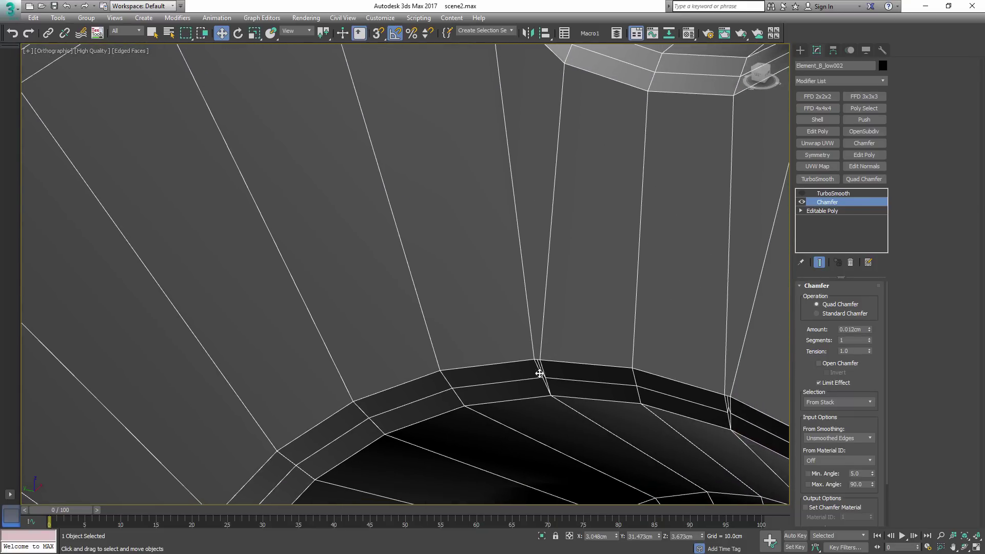
scroll(540, 373, "up", 3)
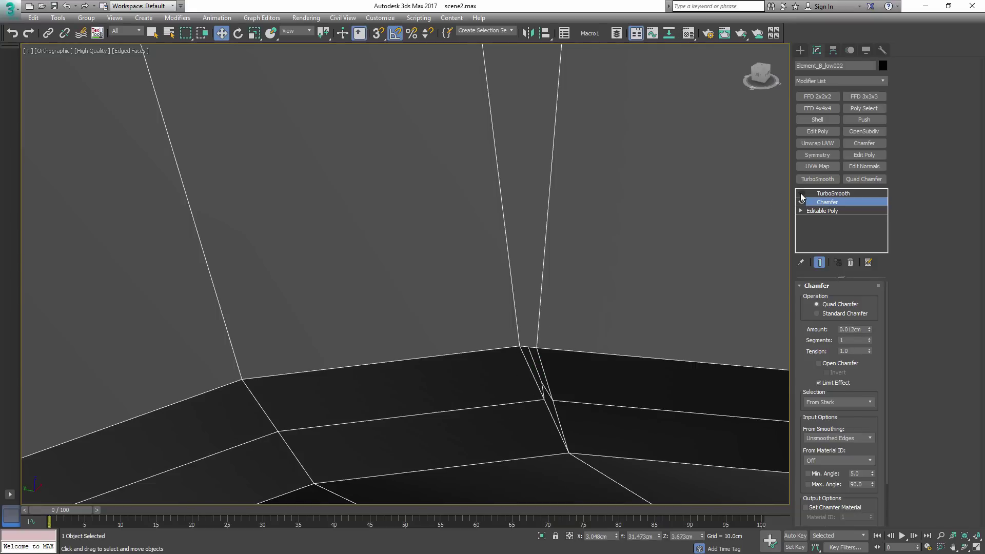
- Turn TurboSmooth back on, hide the edged faces and inspect the shading at the hole's rim below the notch
left_click(801, 194)
key("F4")
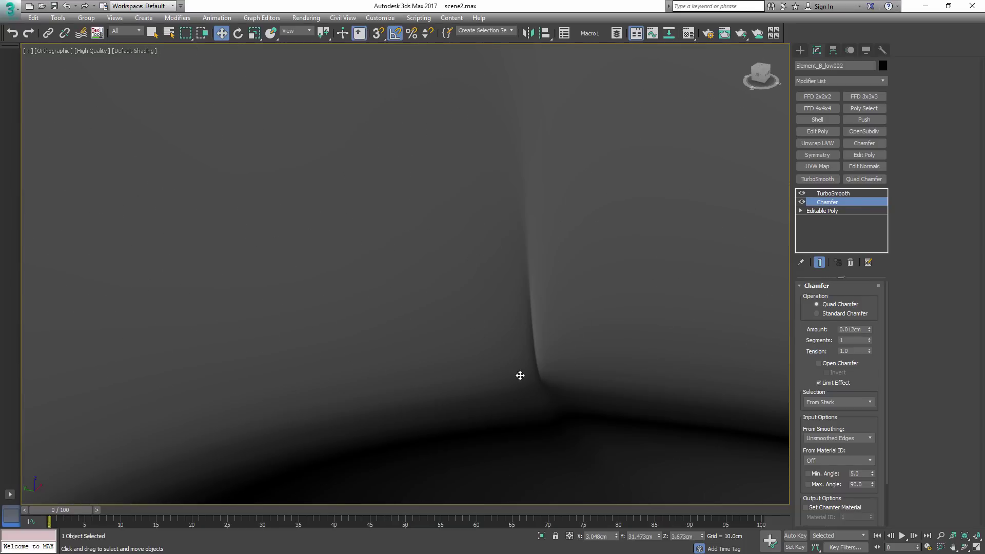
scroll(601, 274, "down", 5)
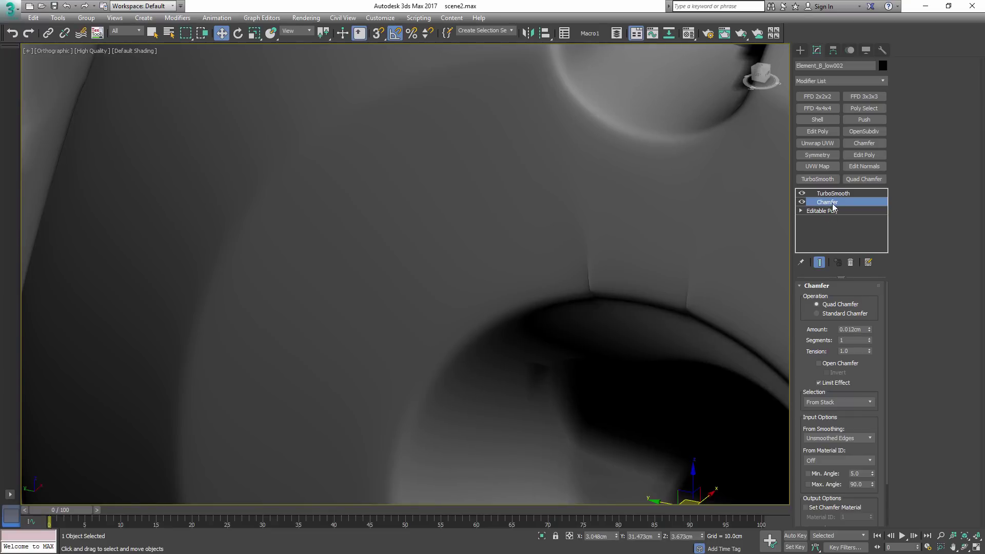
scroll(719, 255, "down", 6)
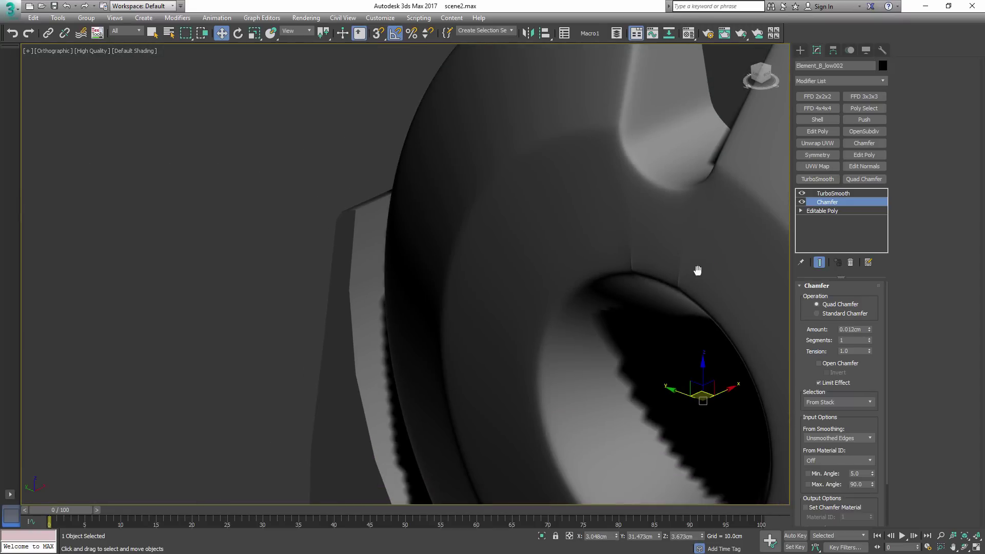
- Switch Chamfer off and on beneath TurboSmooth to compare the knob's smoothed shape around the central hole
scroll(601, 246, "down", 5)
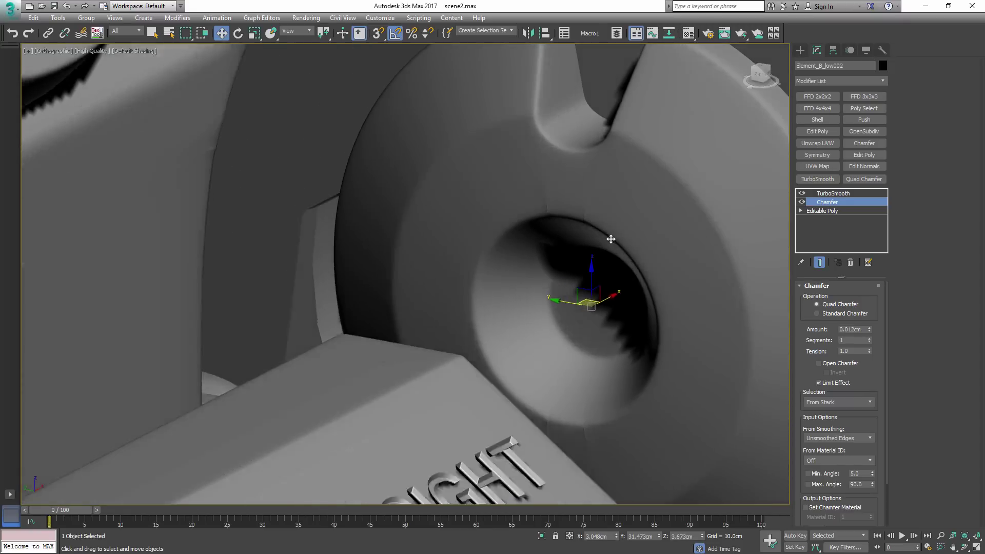
scroll(601, 247, "up", 3)
mouse_move(601, 247)
middle_mouse_down("alt")
mouse_move(622, 246)
mouse_move(605, 247)
middle_mouse_up("alt")
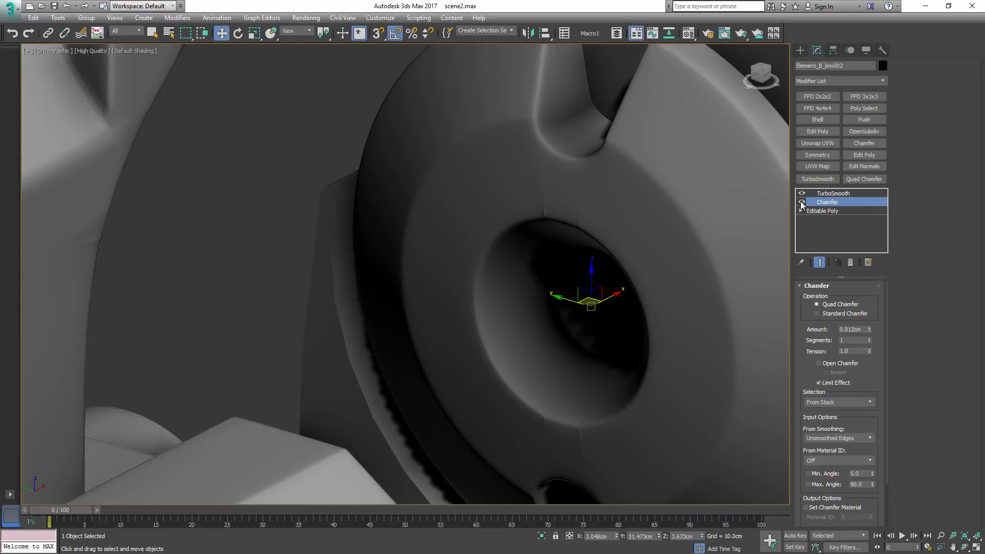
left_click(802, 202)
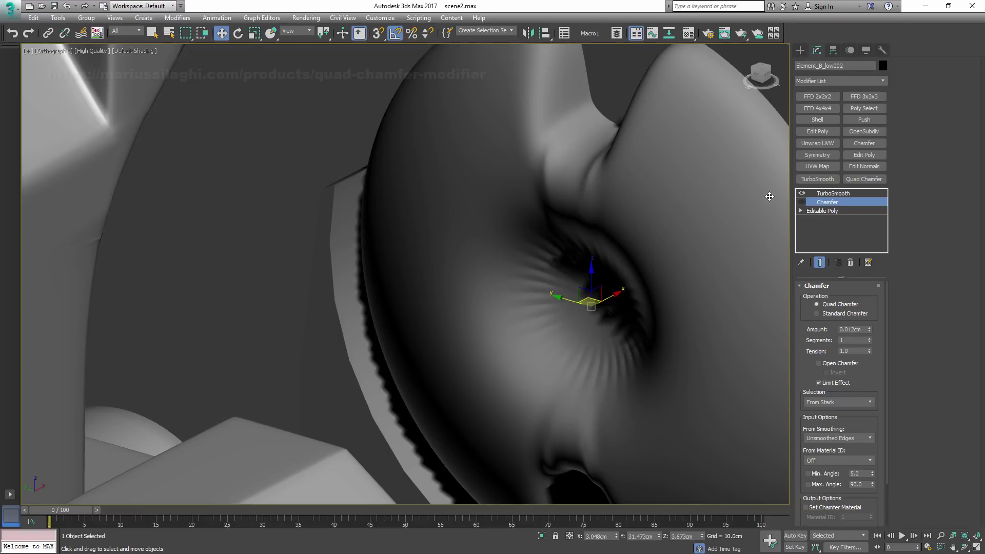
left_click(802, 202)
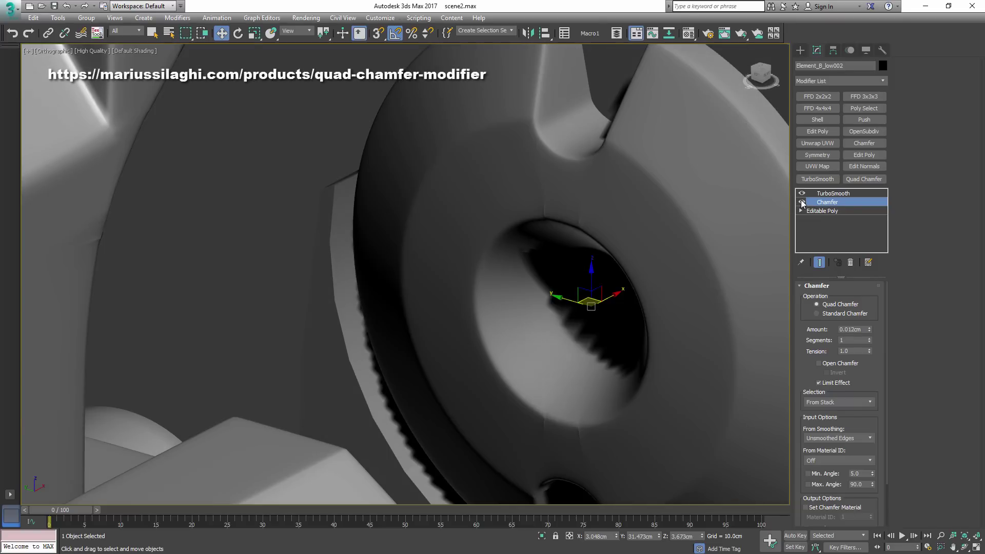
left_click(802, 202)
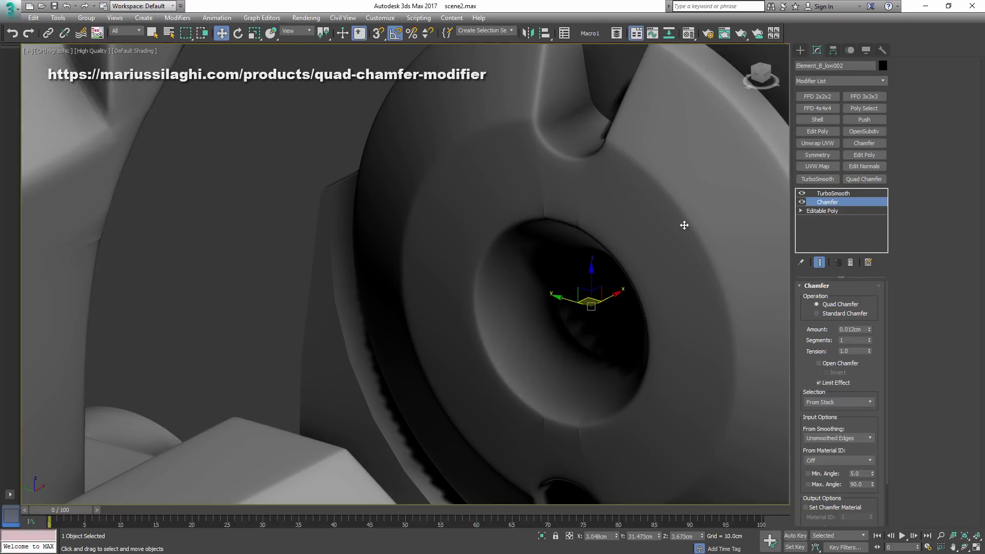
- Isolate the knob and turn off its Chamfer modifier while keeping TurboSmooth on
key("alt+q")
middle_click_drag(642, 224, 673, 227, "alt")
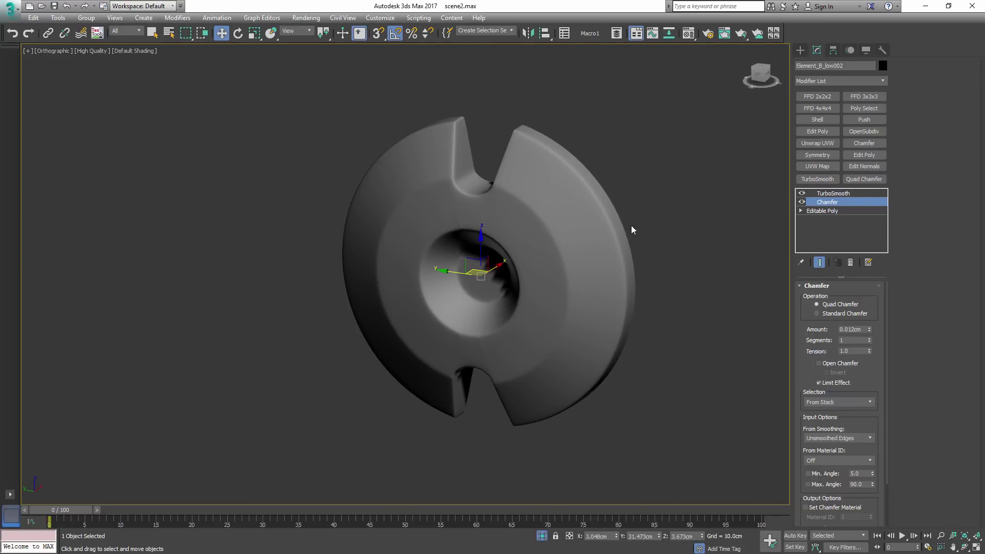
scroll(592, 239, "up", 4)
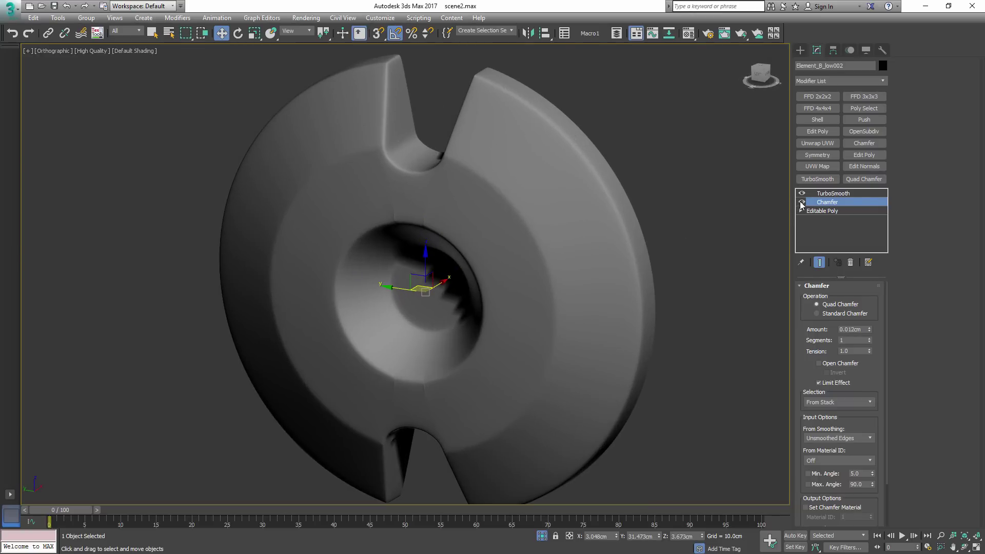
middle_click_drag(490, 239, 607, 245)
scroll(537, 233, "up", 8)
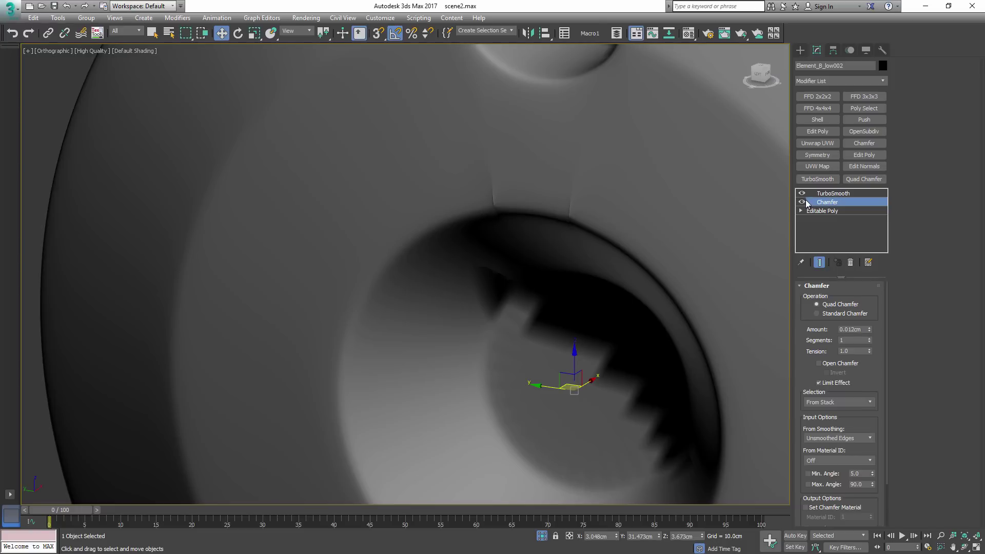
left_click(802, 203)
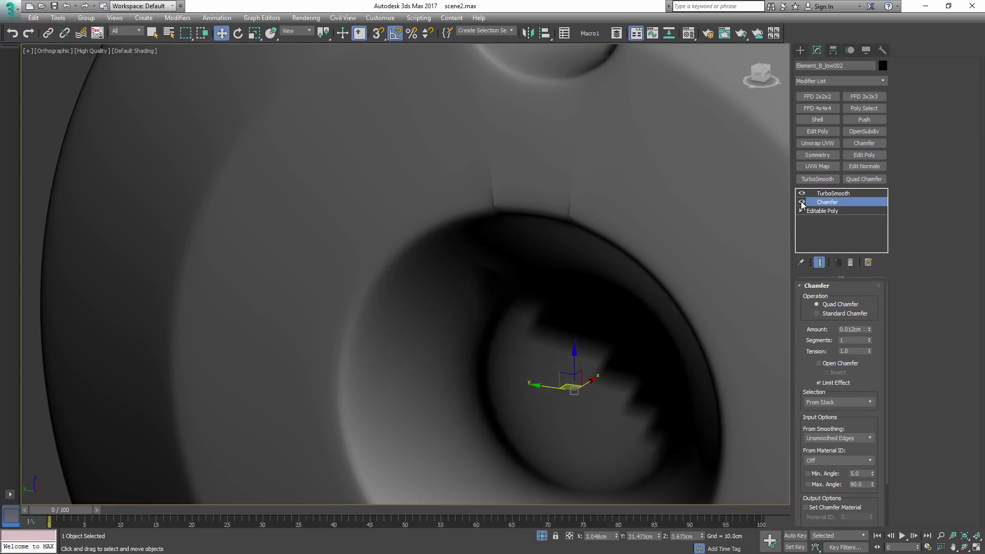
left_click(802, 202)
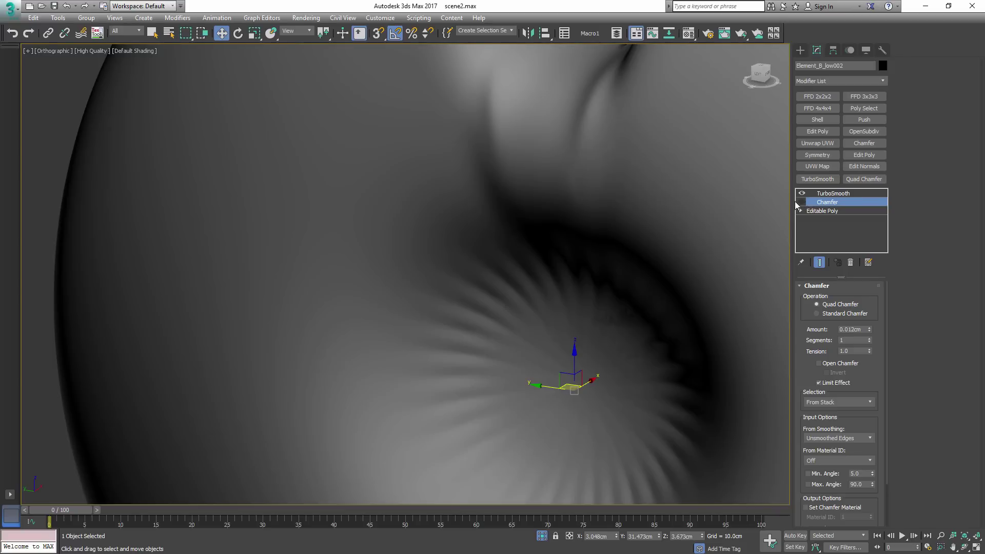
- Add a Quad Chamfer modifier above Chamfer, turn off TurboSmooth and show edged faces
scroll(659, 177, "down", 5)
middle_click_drag(659, 177, 727, 202, "alt")
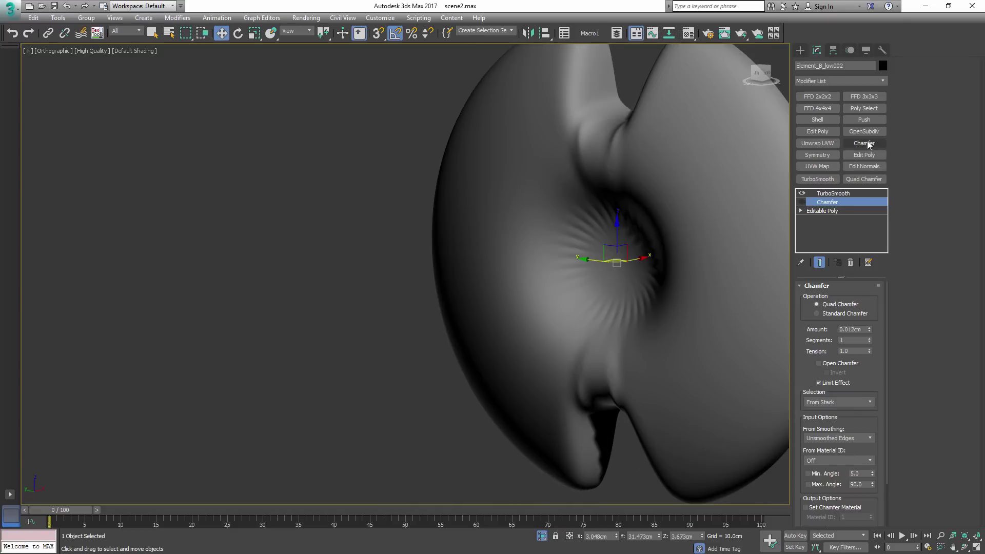
left_click(865, 179)
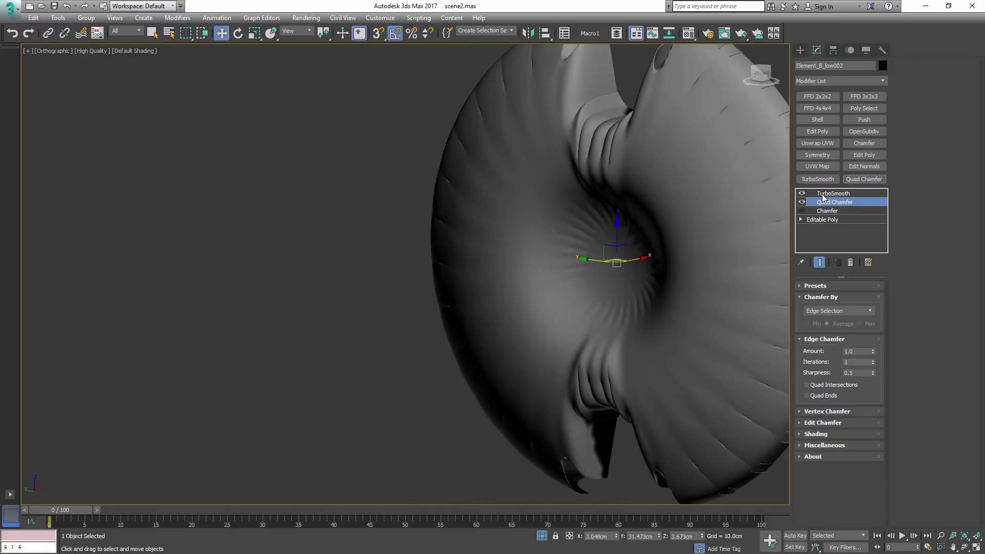
left_click(802, 193)
key("F4")
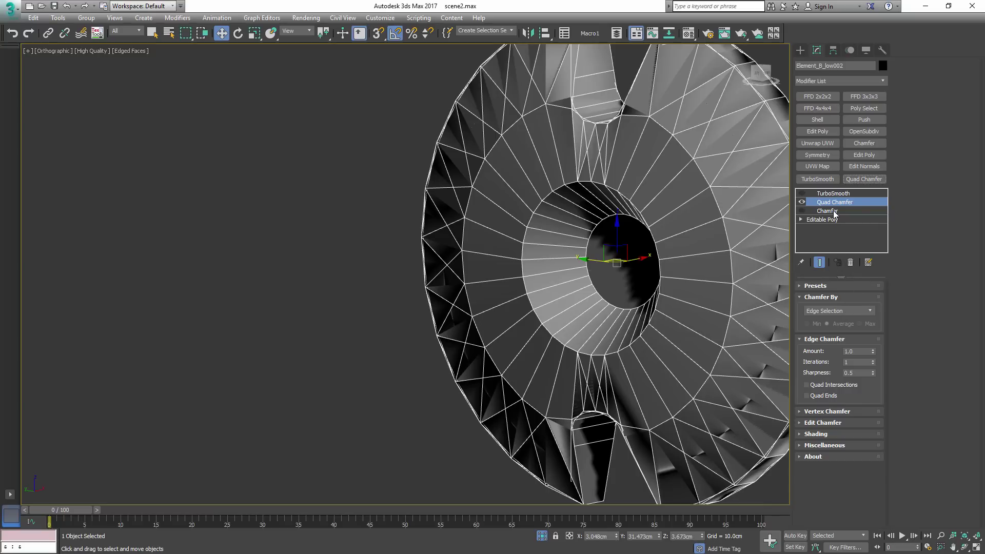
- Set Quad Chamfer to chamfer by Smoothing Groups with an edge amount of 0.005
left_click(840, 313)
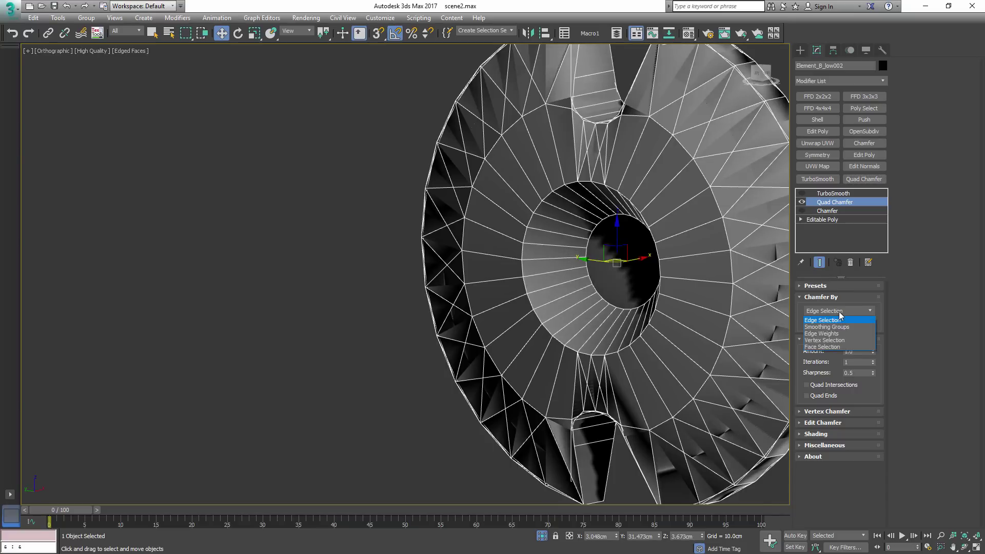
left_click(835, 326)
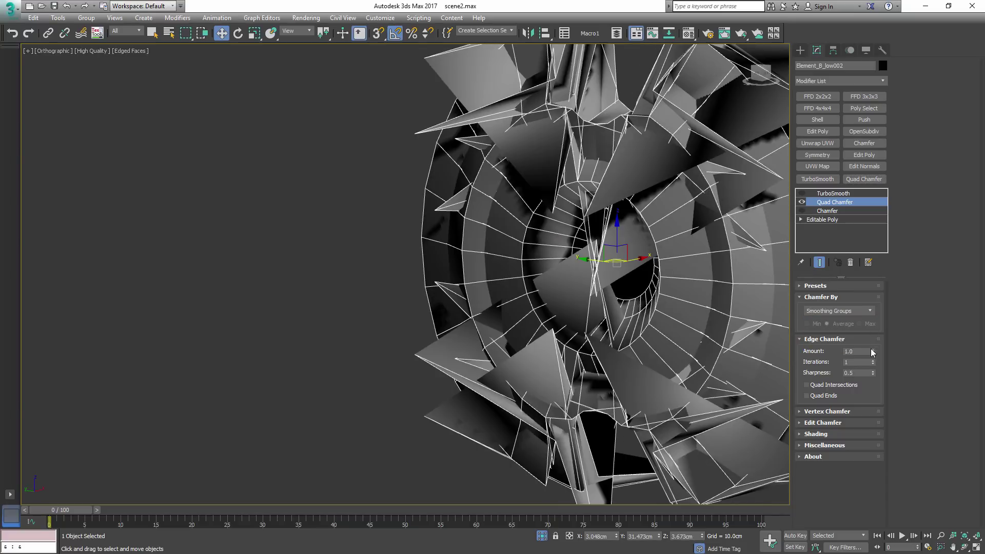
left_click_drag(873, 352, 866, 401)
scroll(564, 208, "up", 3)
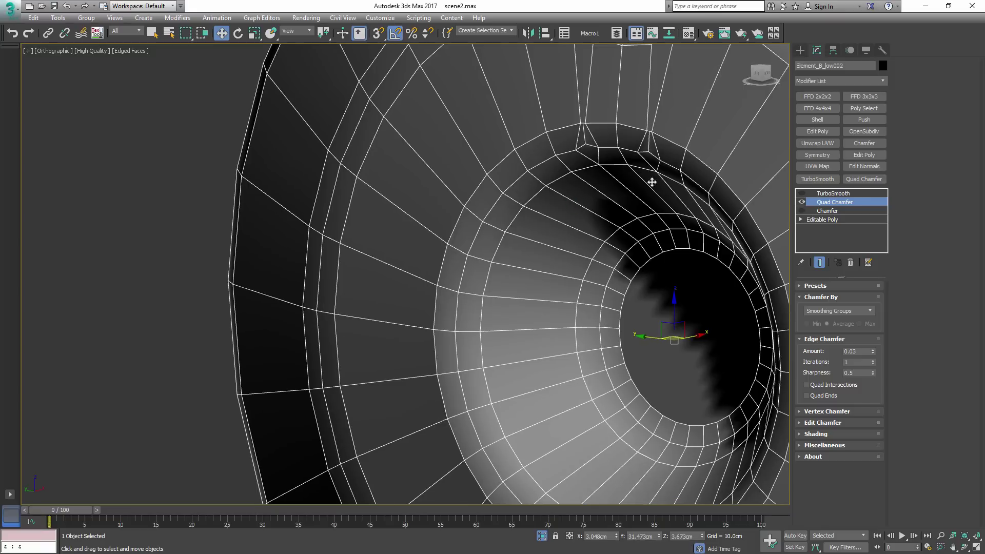
left_click_drag(874, 353, 872, 367)
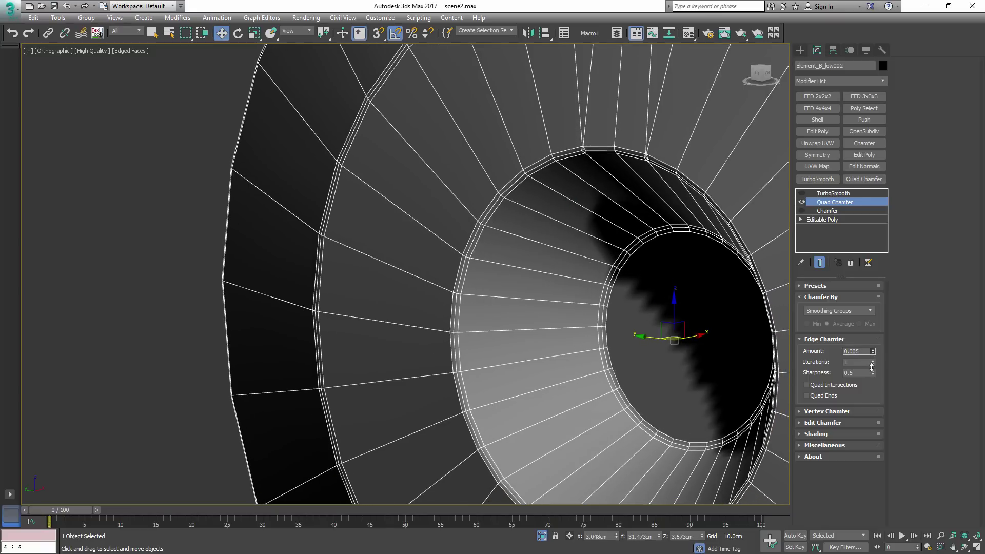
- Enable Quad Intersections in Quad Chamfer to clean up the corners where edges meet the hole's rim
scroll(642, 254, "up", 6)
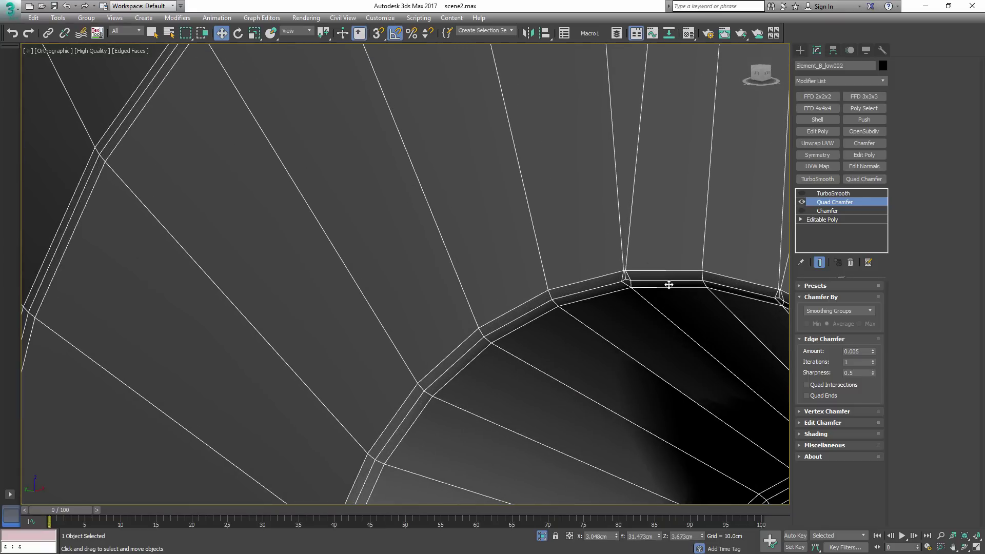
scroll(652, 305, "up", 4)
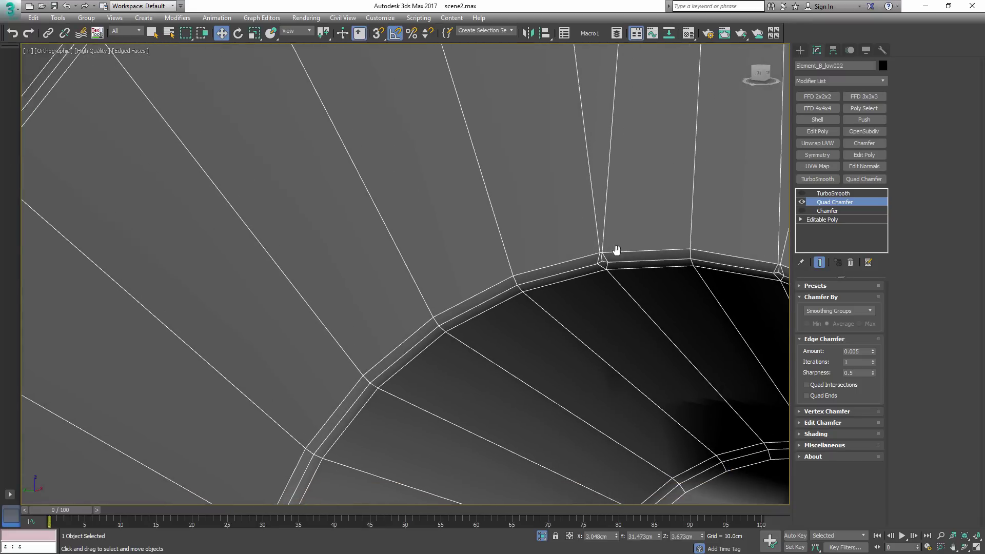
left_click(806, 385)
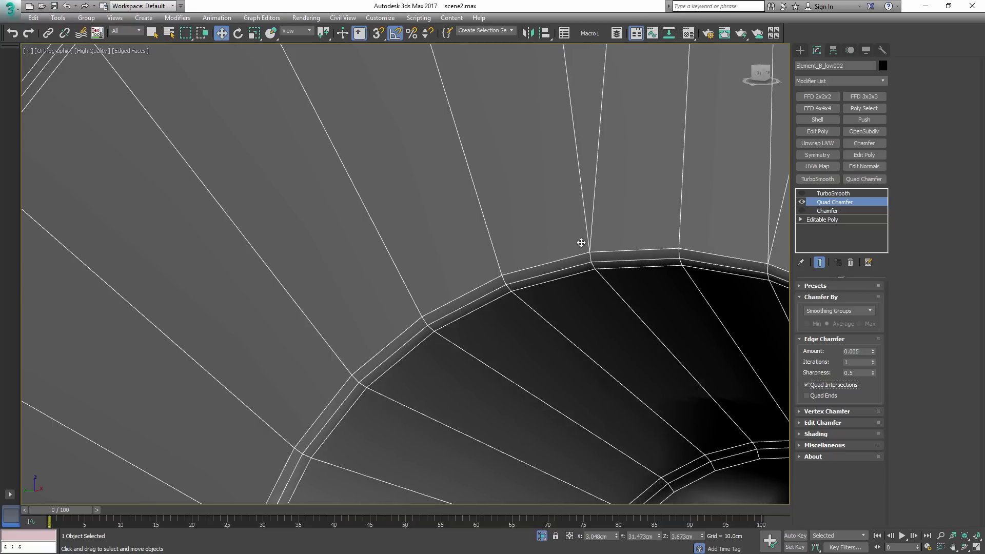
scroll(602, 246, "down", 5)
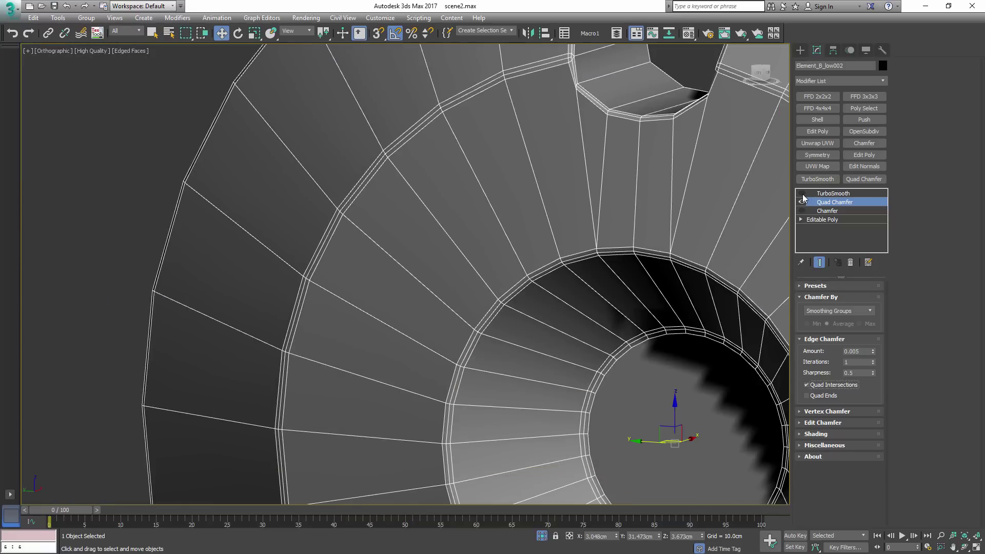
- Turn TurboSmooth back on, hide the edged faces and inspect the shading between the upper notch and the hole
left_click(802, 193)
key("F4")
scroll(642, 184, "down", 3)
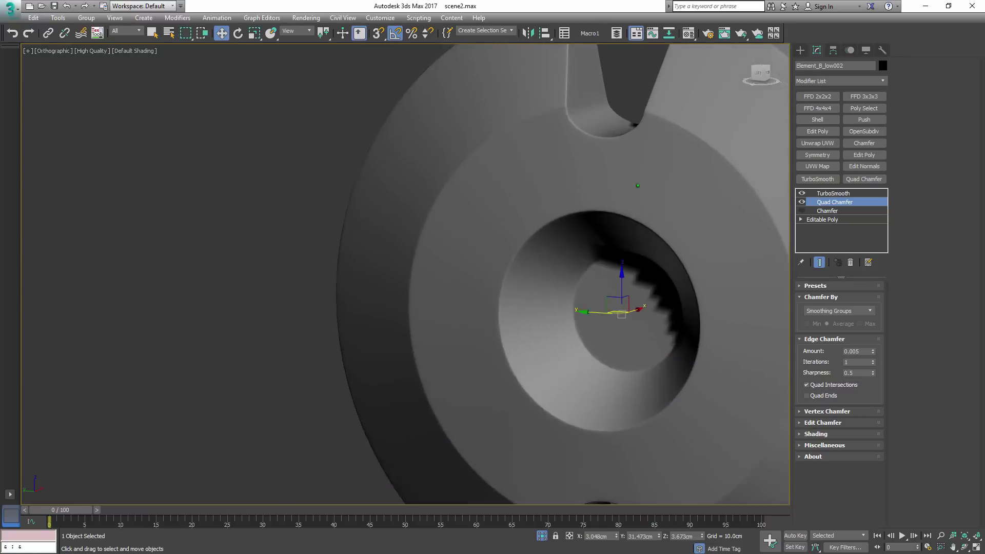
scroll(595, 190, "up", 4)
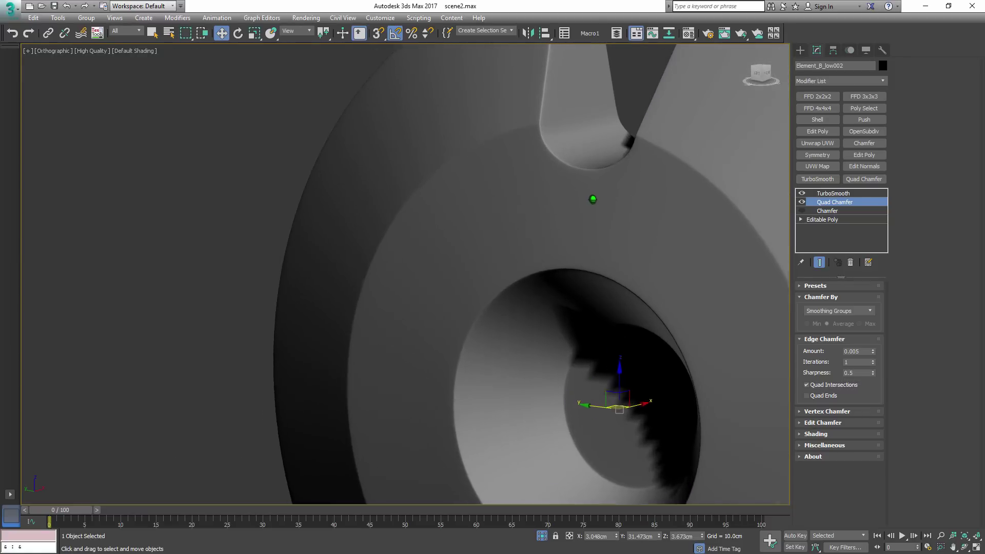
scroll(593, 199, "up", 1)
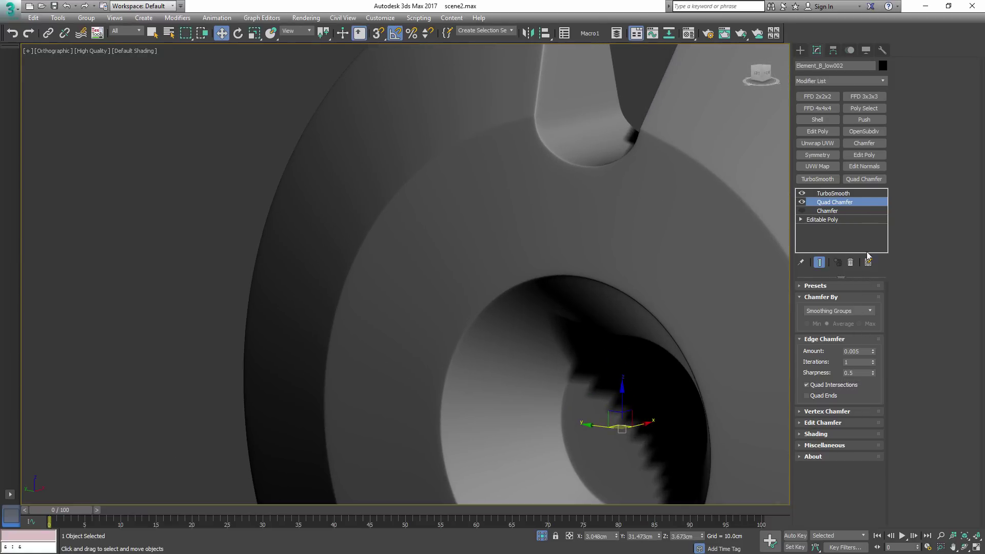
- Soften the knob's edges by setting the Quad Chamfer amount to 0.013
left_click_drag(874, 351, 876, 346)
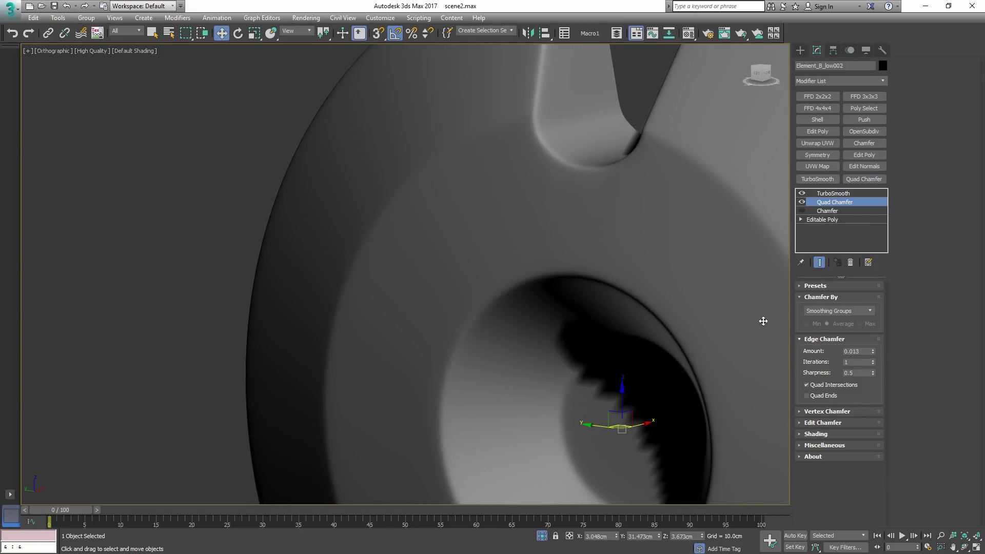
scroll(604, 246, "down", 3)
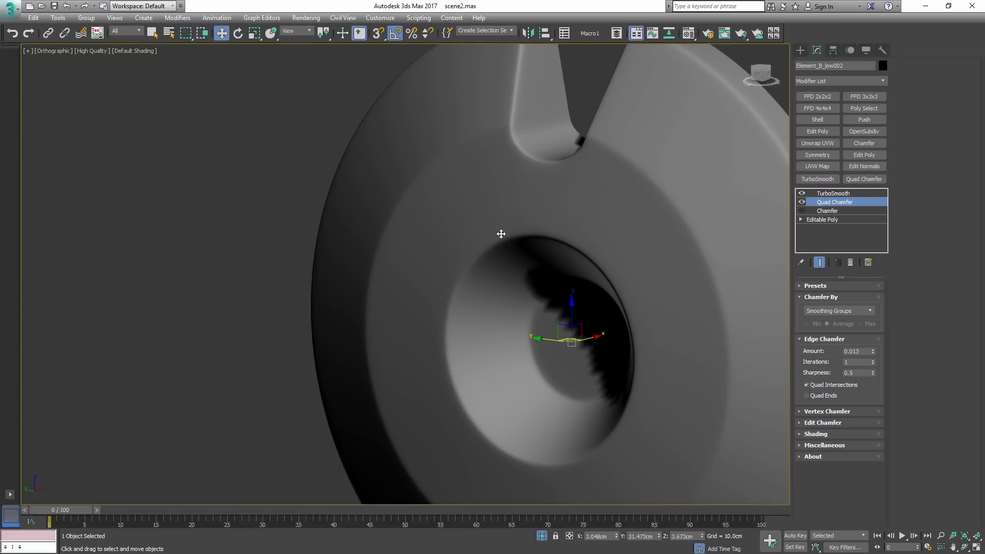
mouse_move(579, 237)
middle_mouse_down("alt")
mouse_move(607, 240)
mouse_move(593, 238)
middle_mouse_up("alt")
- Swap Quad Chamfer for the standard Chamfer and back to compare the shading at the hole's rim
left_click(803, 203)
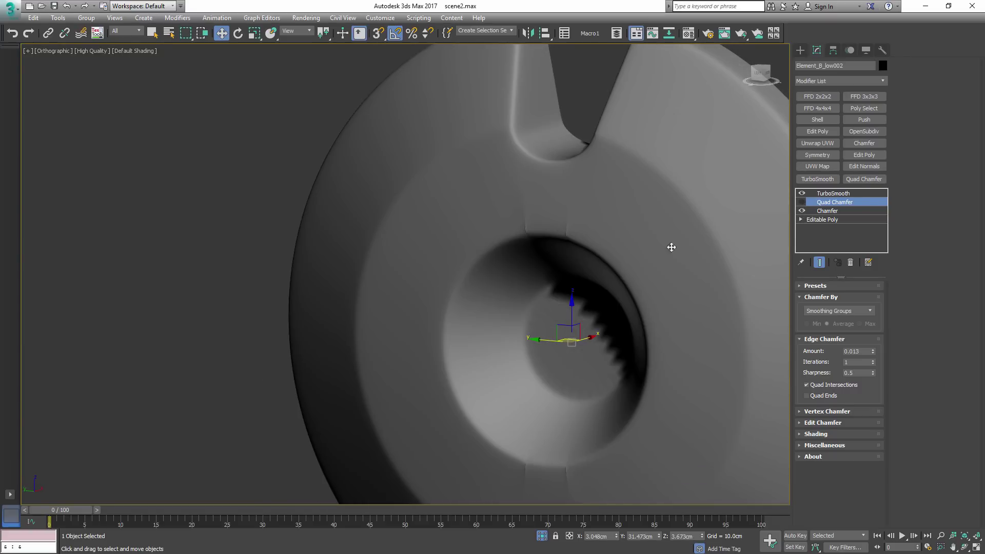
scroll(530, 248, "up", 2)
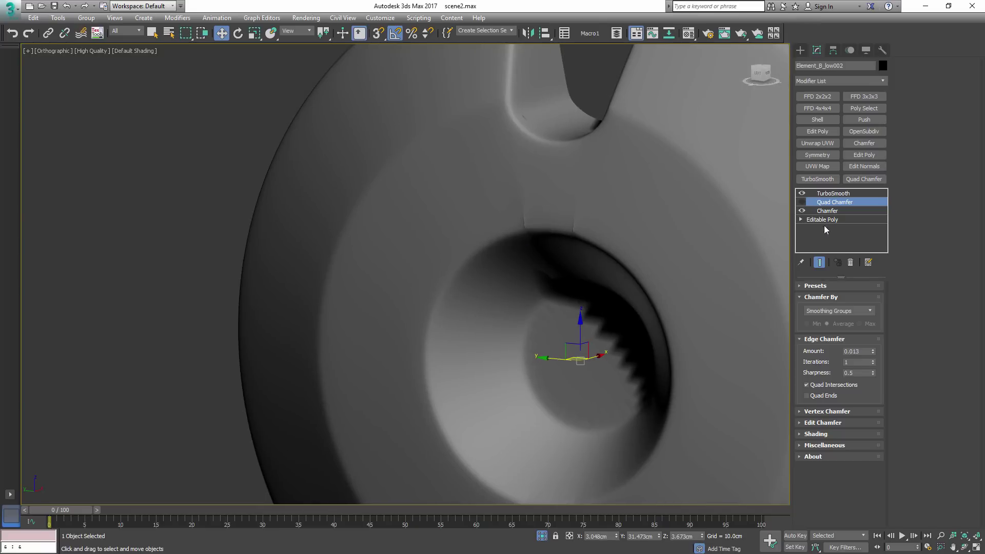
left_click(803, 210)
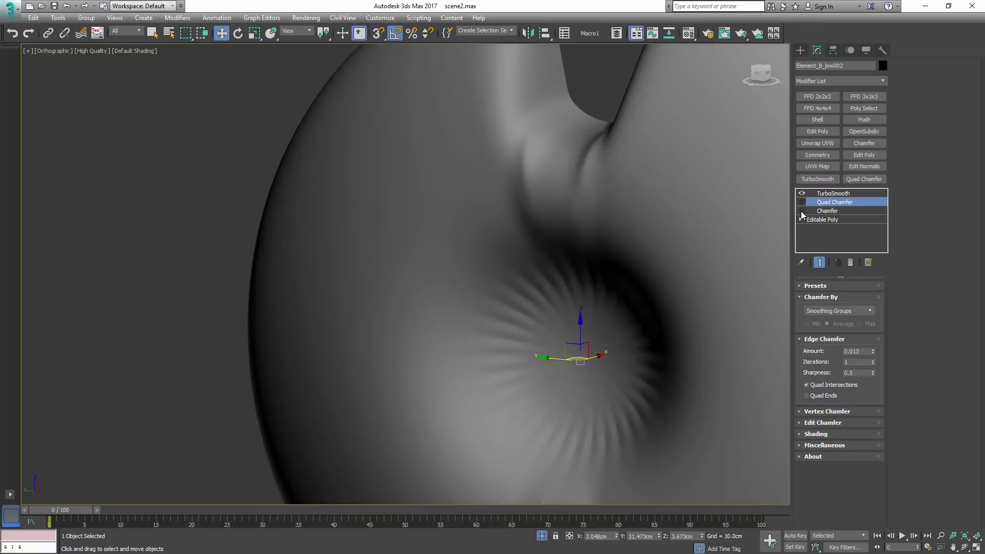
left_click(803, 202)
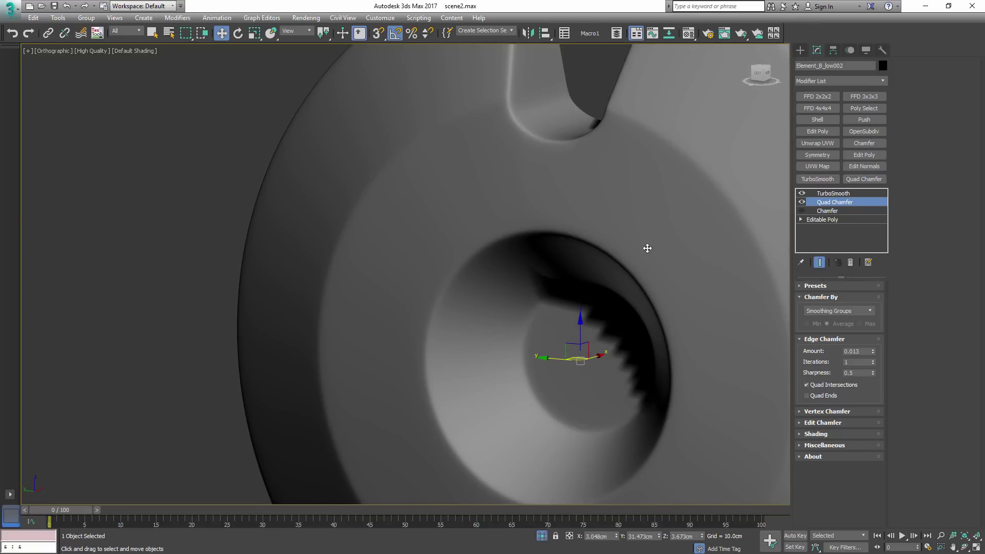
- Re-enable Chamfer in place of Quad Chamfer, examine the rim below the notch from several angles, and switch back to Quad Chamfer
scroll(647, 249, "down", 2)
left_click(802, 202)
left_click(802, 211)
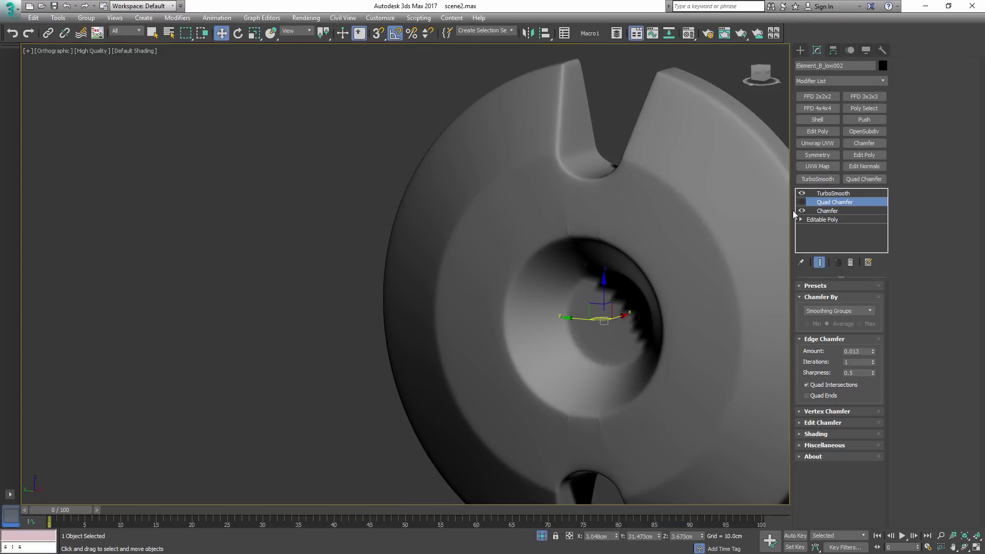
scroll(616, 214, "up", 3)
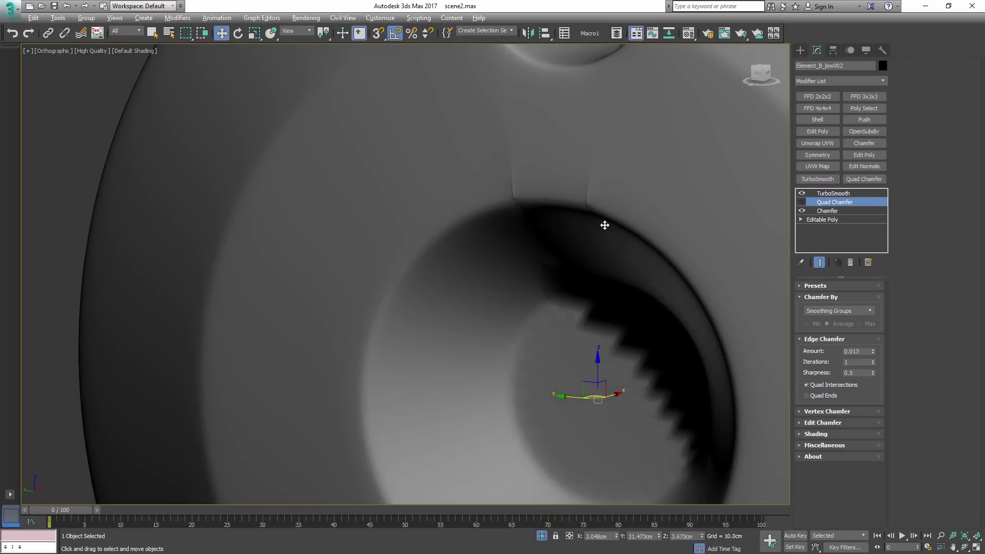
middle_click_drag(605, 222, 741, 231, "alt")
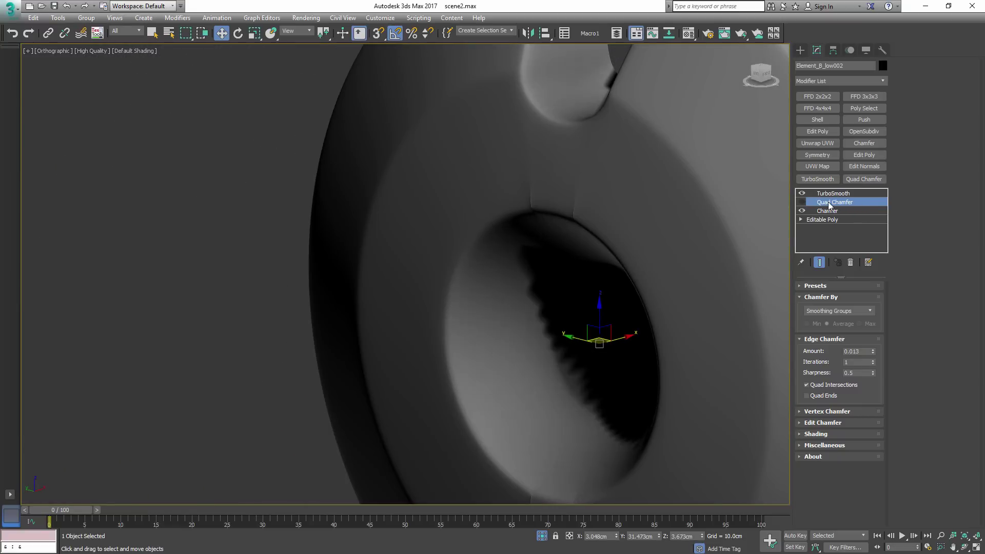
left_click(803, 211)
left_click(802, 202)
scroll(684, 241, "down", 3)
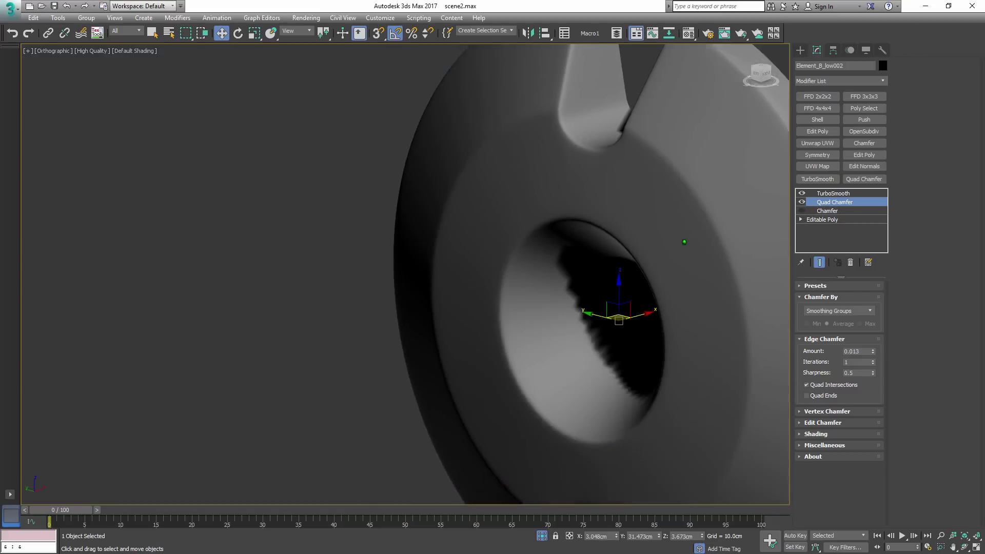
middle_click_drag(684, 241, 720, 260, "alt")
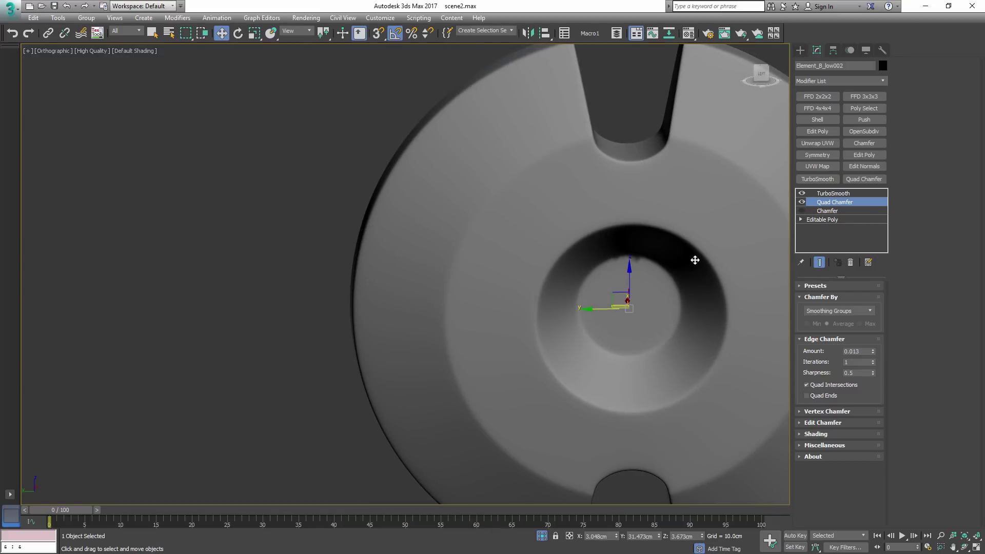
- Leave isolation and swap Quad Chamfer for Chamfer on the knob to compare the shading around its hole and rim
middle_click_drag(695, 260, 644, 255, "alt")
scroll(644, 255, "down", 4)
middle_click_drag(622, 291, 725, 311, "alt")
key("alt+q")
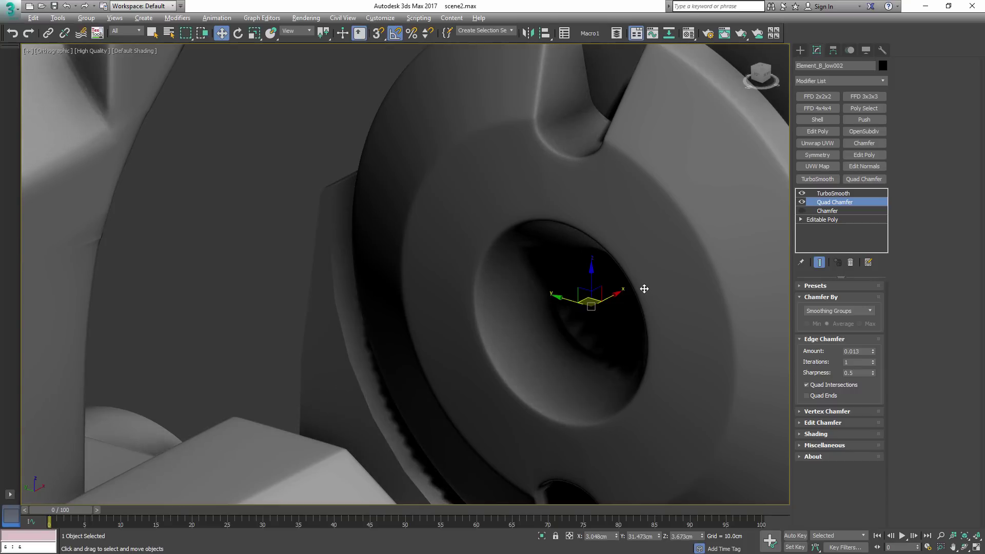
left_click(802, 202)
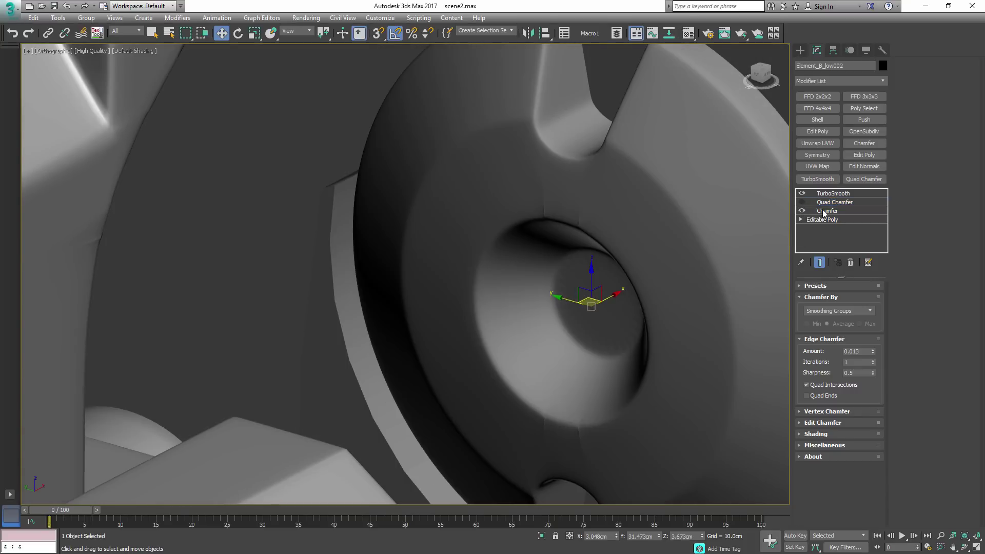
left_click(805, 210)
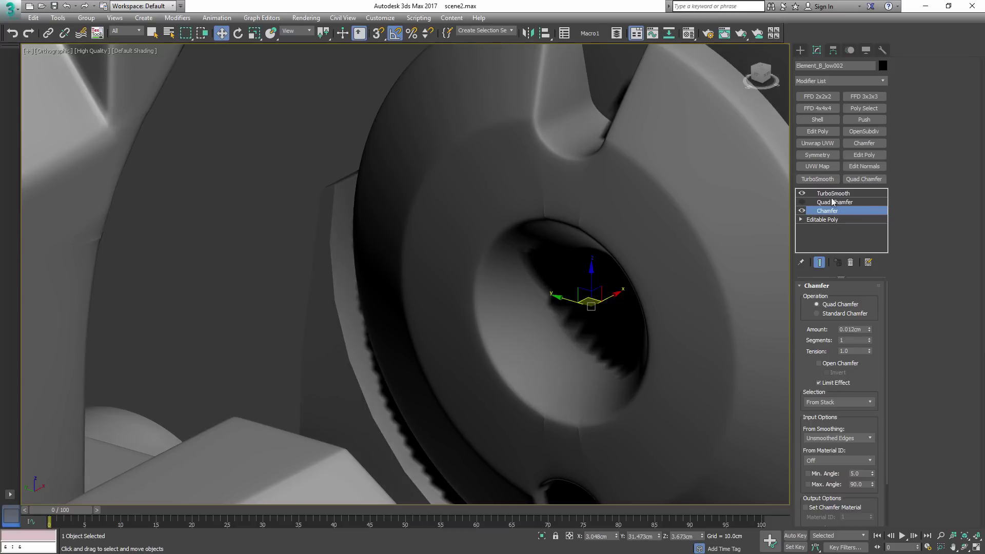
- Isolate the knob to inspect its shading, restore Quad Chamfer in place of Chamfer, and leave isolation
mouse_move(611, 235)
middle_mouse_down("alt")
mouse_move(618, 247)
mouse_move(656, 222)
mouse_move(504, 227)
mouse_move(557, 260)
middle_mouse_up("alt")
key("alt+q")
scroll(659, 239, "up", 3)
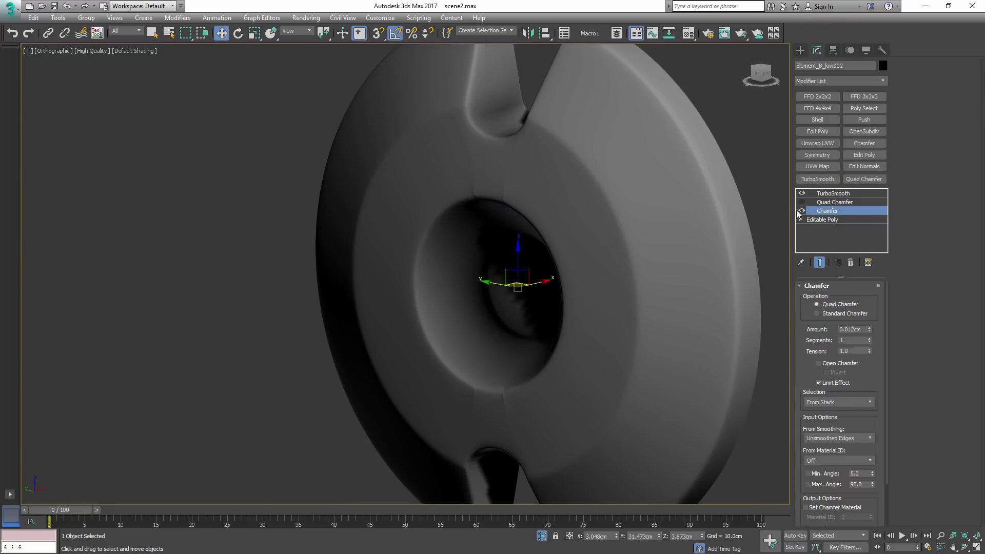
left_click(802, 211)
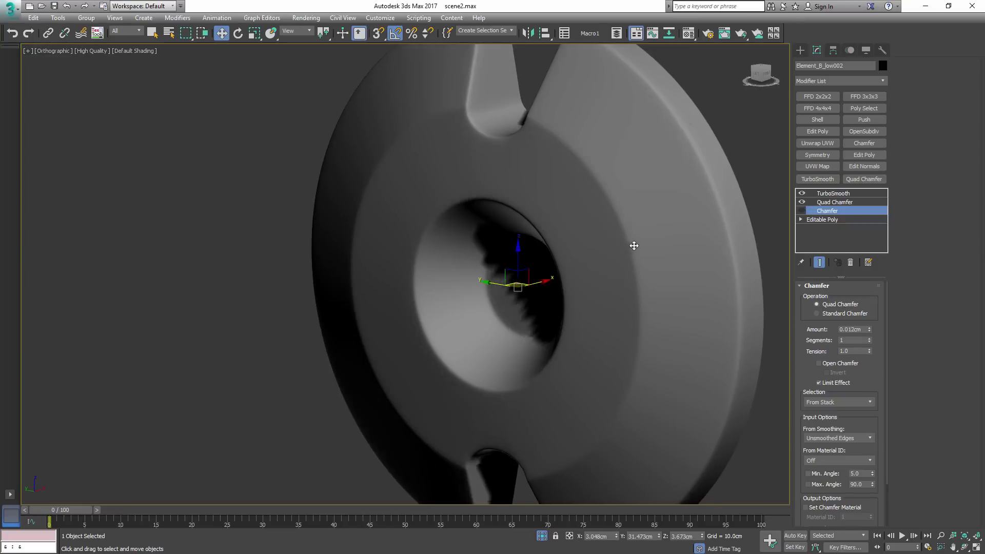
key("alt+q")
- Select the high-poly sight body and examine its TurboSmooth mesh with edged faces shown
mouse_move(634, 246)
middle_mouse_down("alt")
mouse_move(745, 252)
mouse_move(513, 247)
middle_mouse_up("alt")
scroll(653, 249, "down", 5)
scroll(544, 242, "up", 6)
left_click(577, 238)
middle_click_drag(577, 238, 601, 226, "alt")
key("F4")
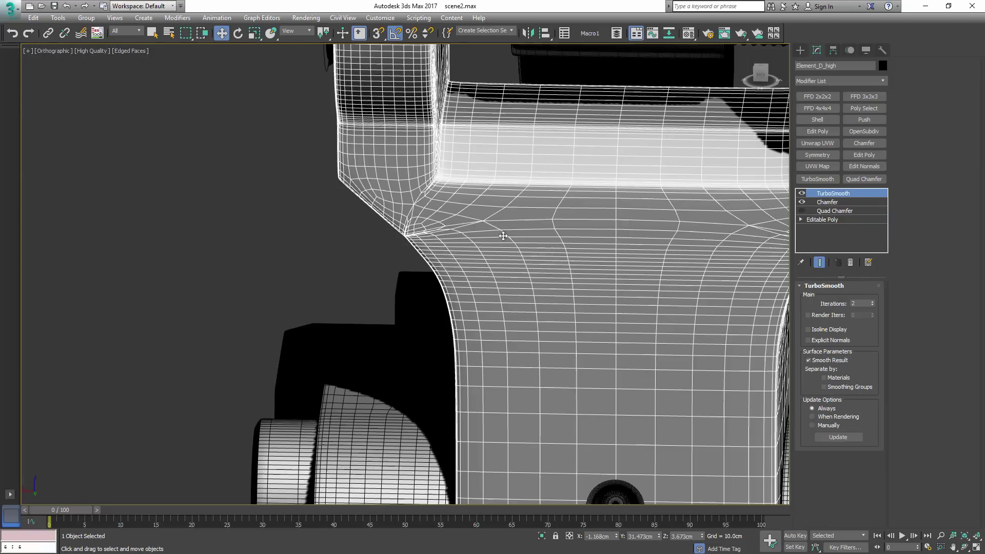
key("F4")
- Swap Chamfer for Quad Chamfer on the high-poly sight body and inspect its curved edges
mouse_move(519, 238)
middle_mouse_down("alt")
mouse_move(472, 246)
mouse_move(523, 256)
middle_mouse_up("alt")
left_click(803, 202)
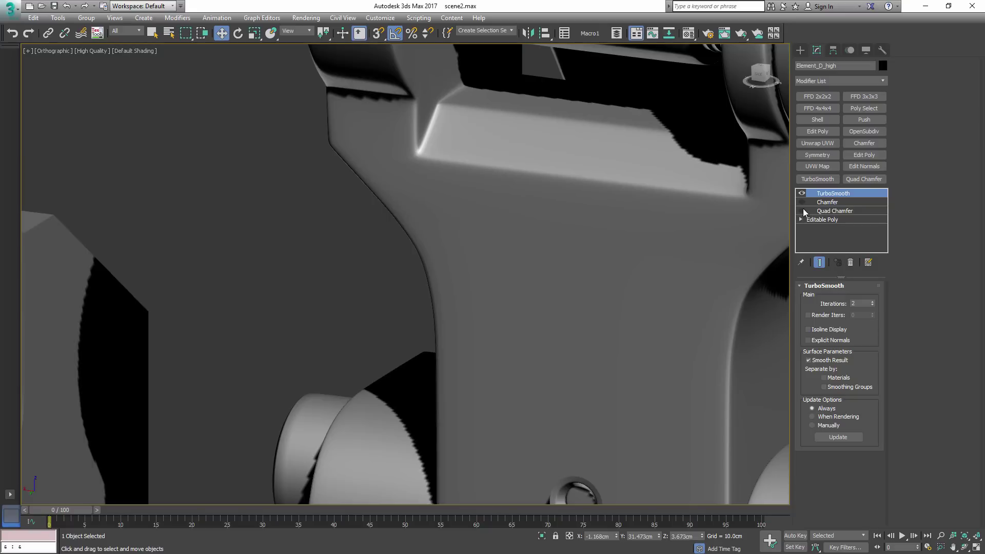
left_click(827, 215)
middle_click_drag(728, 253, 664, 232, "alt")
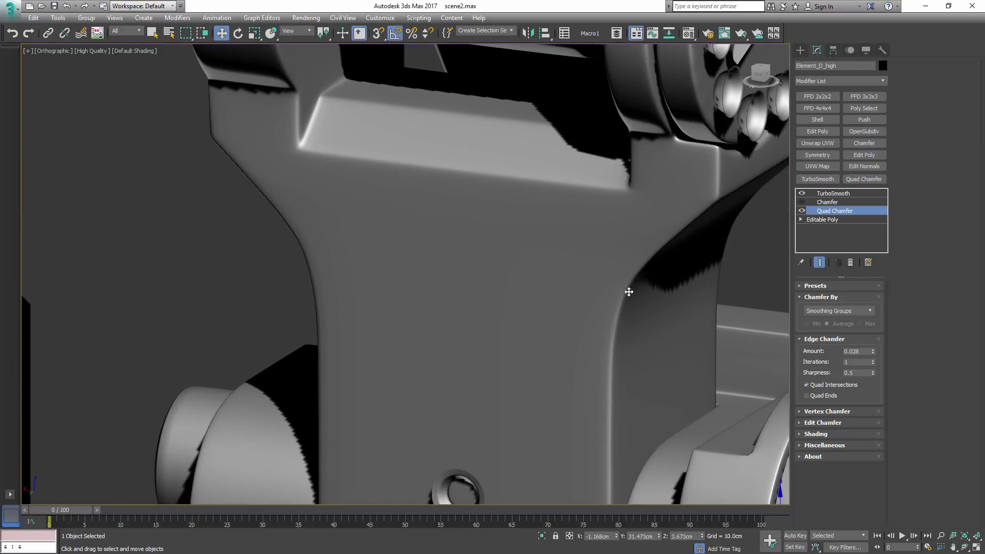
scroll(704, 241, "down", 8)
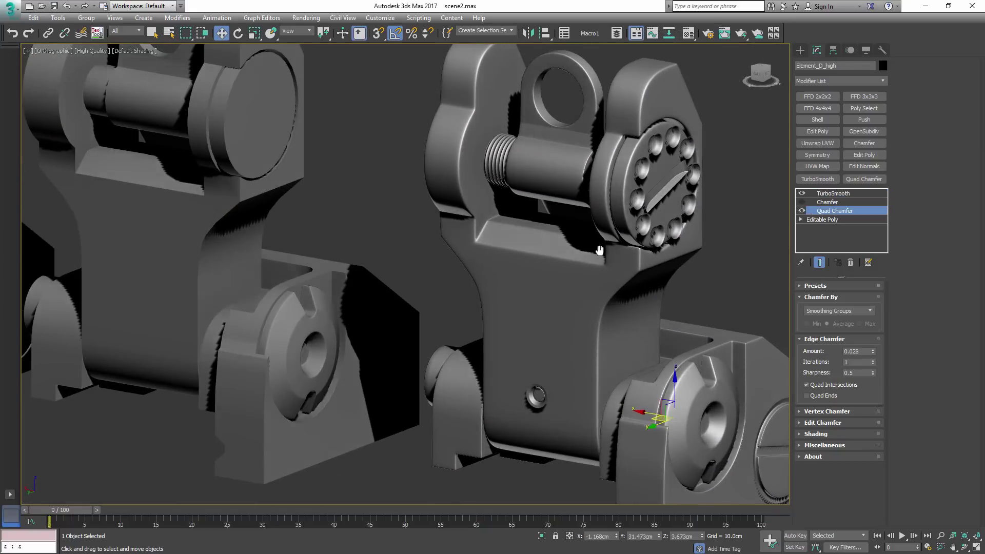
- Select the whole normal-mapped low-poly sight, isolate it to view it from another angle, and leave isolation
middle_click_drag(600, 250, 728, 313)
scroll(669, 323, "down", 6)
middle_click_drag(320, 287, 439, 293)
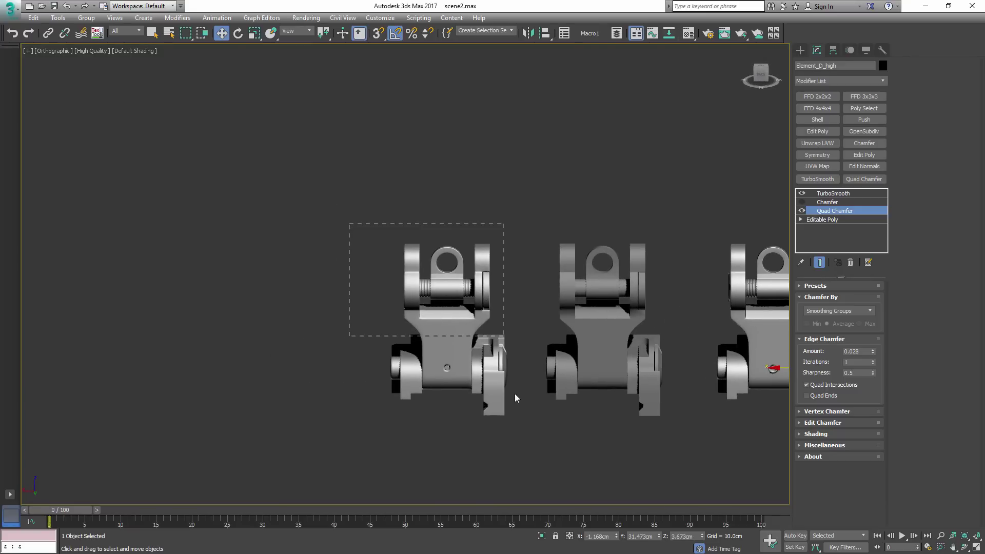
left_click_drag(515, 394, 519, 426)
key("alt+q")
middle_click_drag(470, 337, 306, 334, "alt")
key("alt+q")
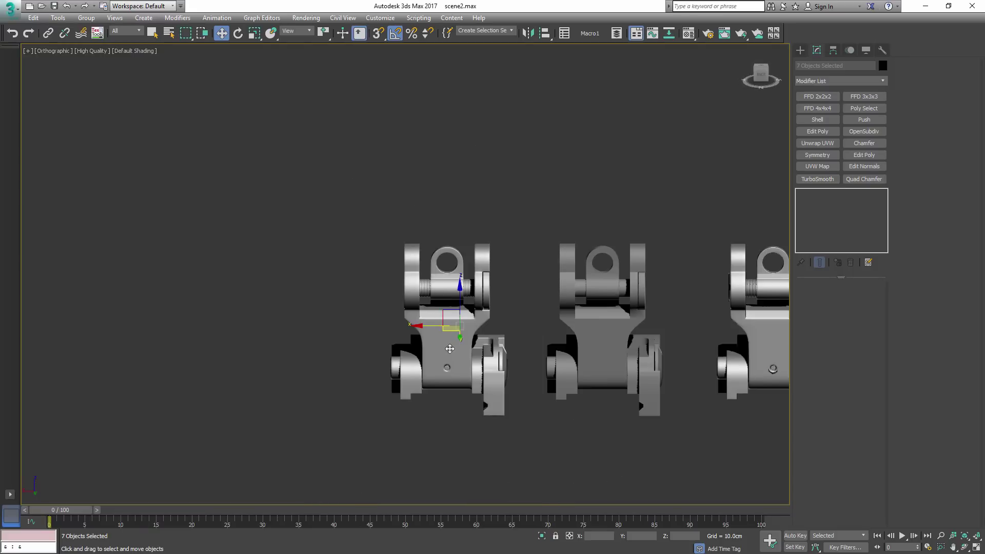
- Compare the normal-mapped sight with the plain low-poly and high-poly versions, showing edged faces on all three
scroll(451, 337, "up", 5)
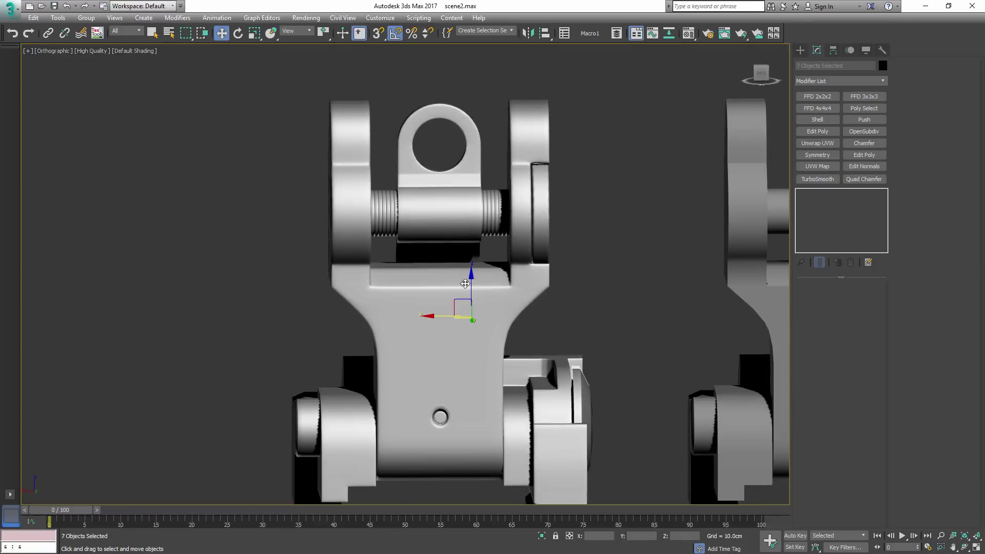
scroll(466, 283, "up", 2)
scroll(467, 282, "down", 1)
middle_click_drag(512, 265, 506, 321)
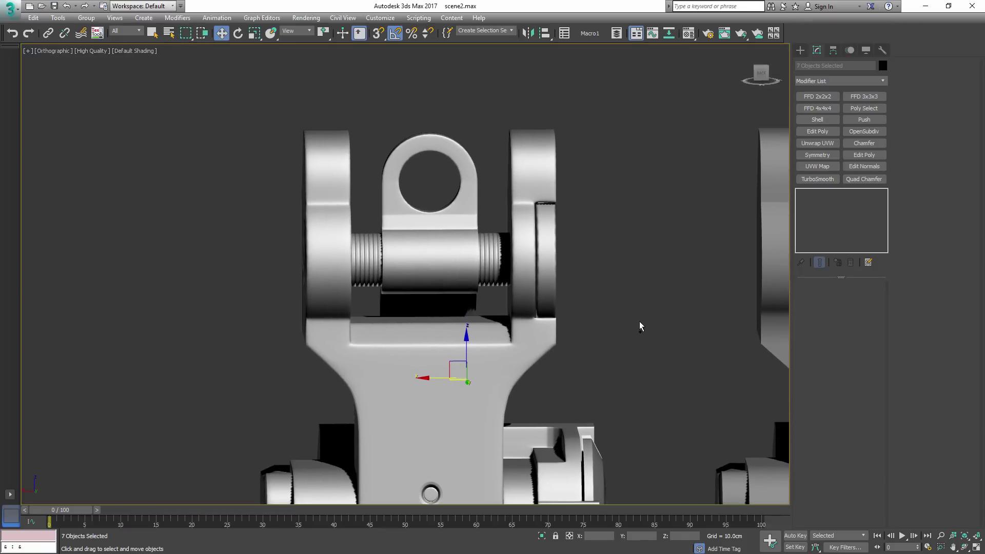
scroll(640, 321, "down", 4)
middle_click_drag(669, 352, 355, 311)
middle_click_drag(611, 314, 478, 324)
key("F4")
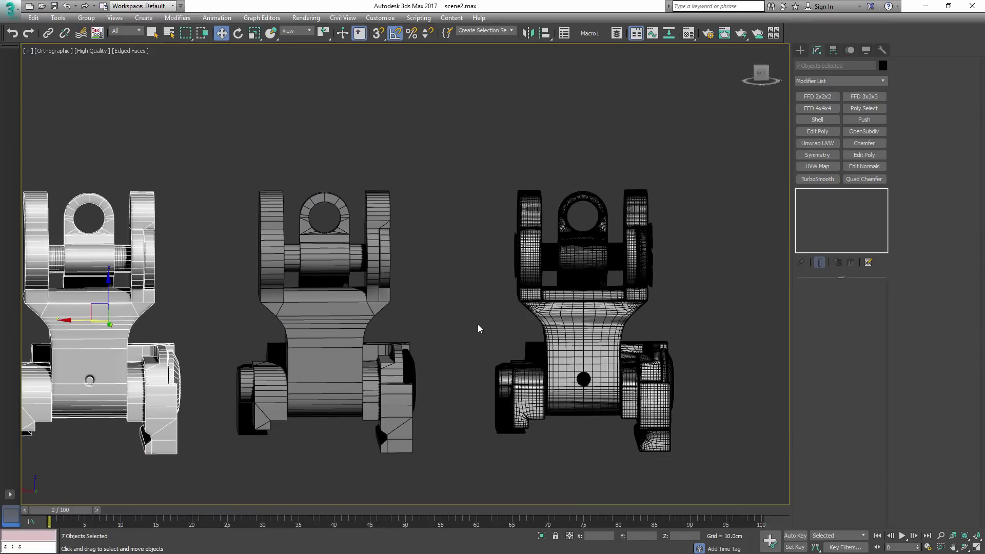
- Select the high-poly sight body, hide the edged faces and view the sights from the engraved side
left_click(553, 306)
middle_click_drag(575, 318, 551, 332, "alt")
key("F4")
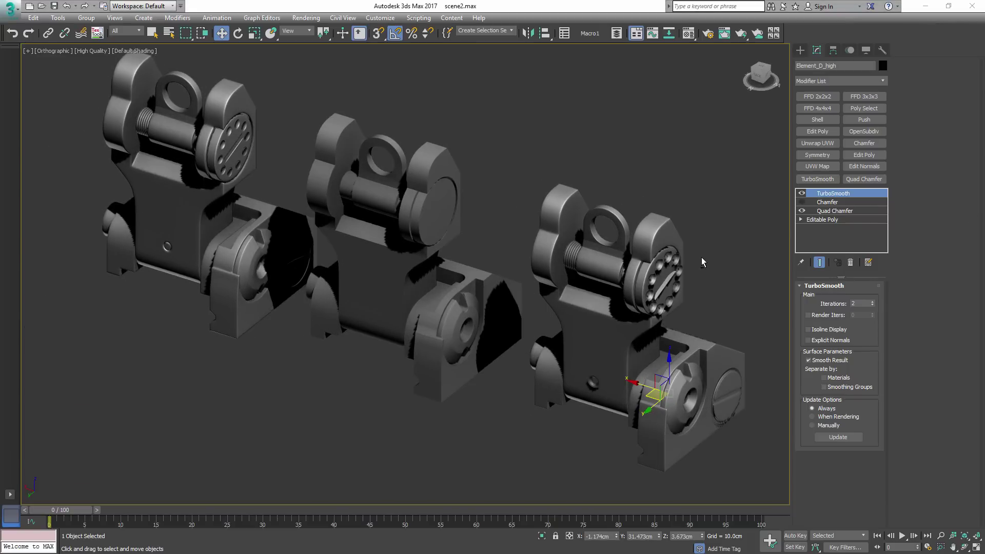
middle_click_drag(703, 262, 574, 255, "alt")
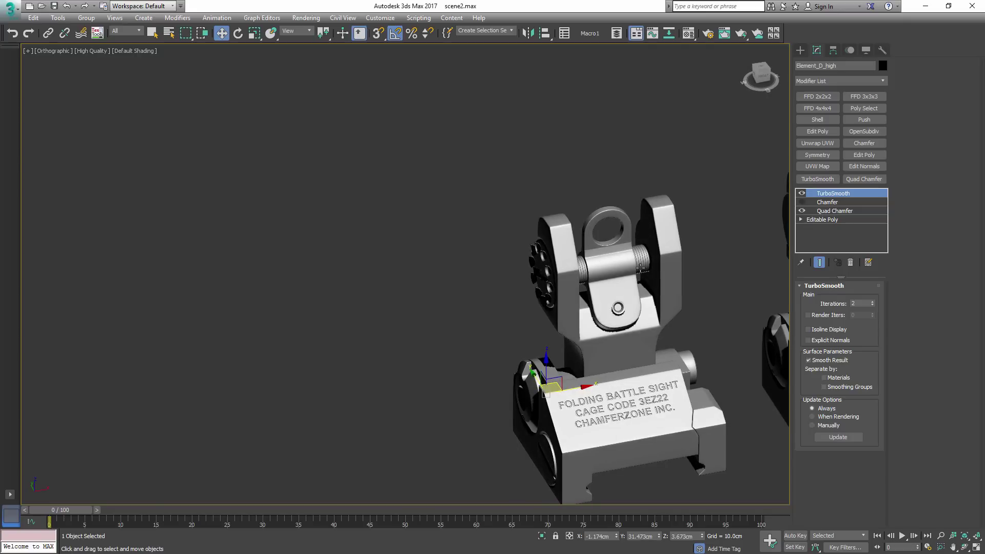
middle_click_drag(643, 267, 389, 194)
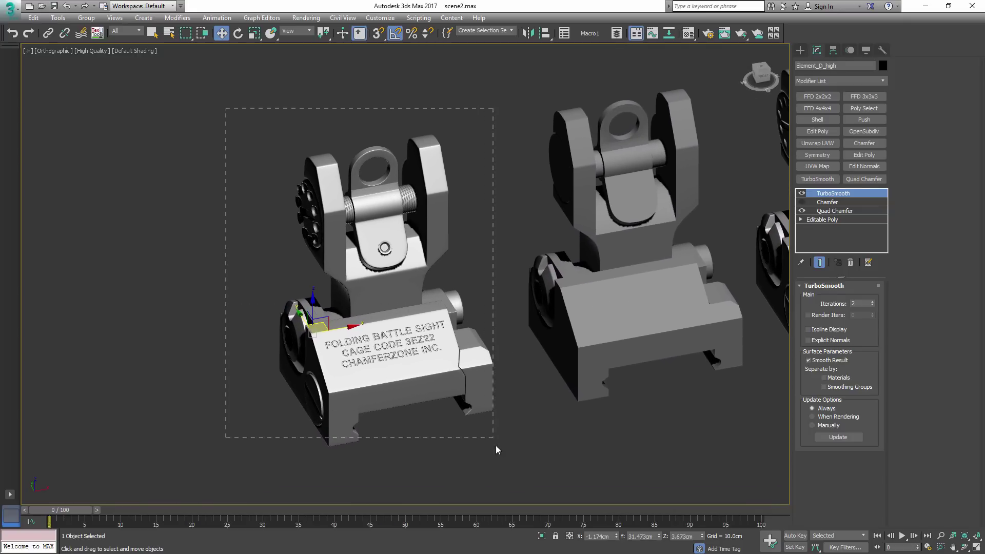
- Isolate the complete high-poly sight and view its dial edge-on
left_click_drag(496, 445, 494, 447)
key("alt+q")
middle_click_drag(478, 261, 564, 281, "alt")
scroll(451, 237, "up", 5)
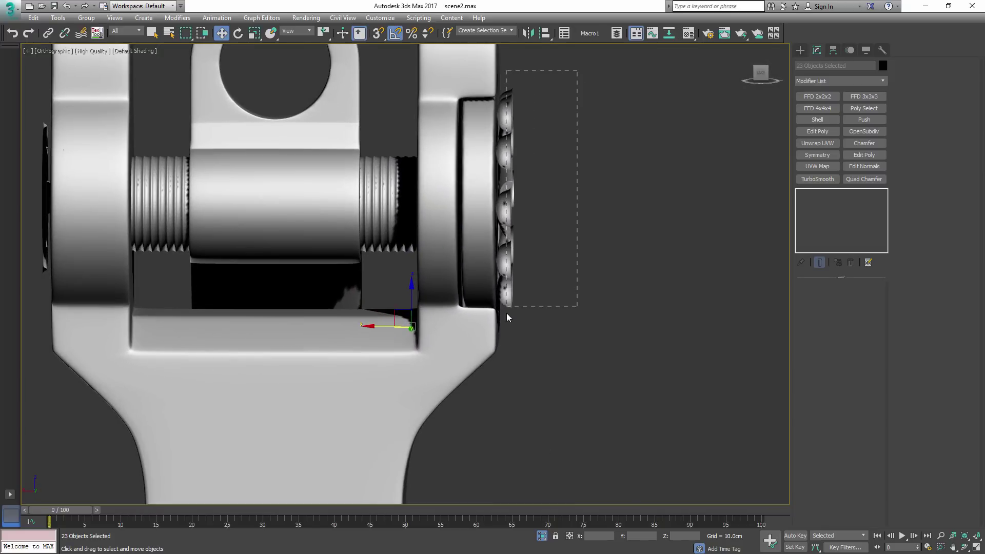
- Select the dimples and slot piece floating on the dial and move them outward from its face
left_click_drag(506, 313, 504, 333)
middle_click_drag(512, 272, 527, 241, "alt")
scroll(516, 222, "up", 3)
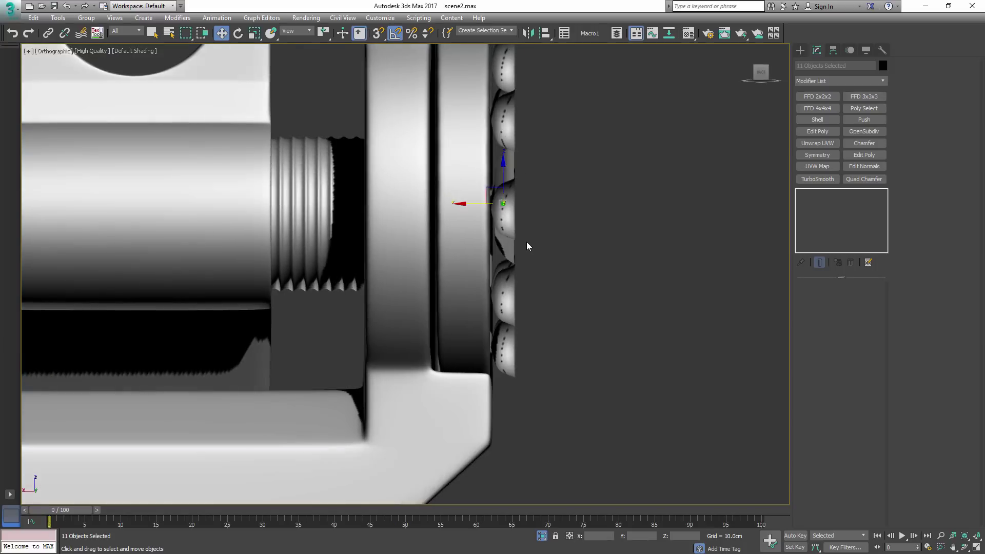
left_click(763, 75)
left_click_drag(480, 208, 504, 199)
- Check the dial's mesh with edged faces, hide them again and restore the selection of the floating pieces
left_click(468, 184)
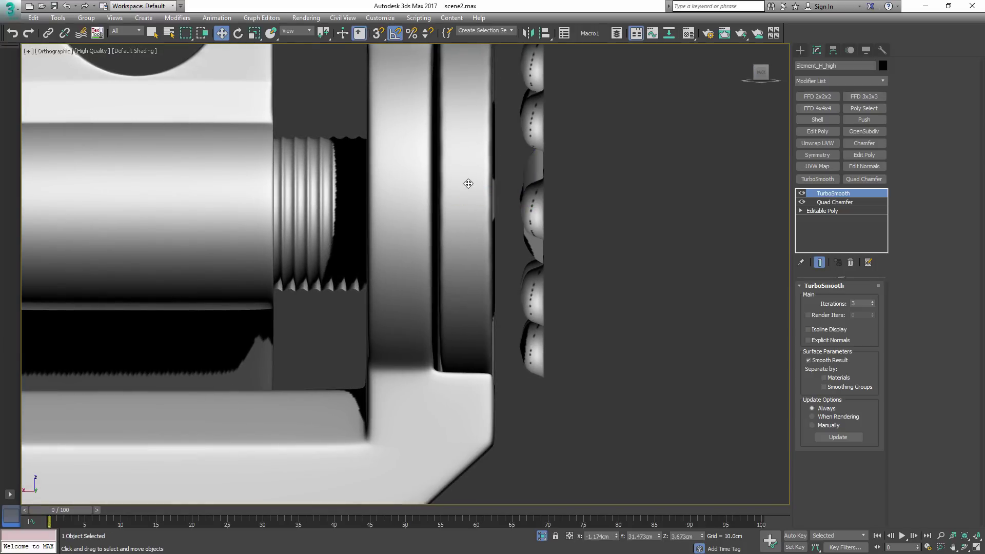
scroll(483, 199, "down", 5)
middle_click_drag(483, 199, 445, 217, "alt")
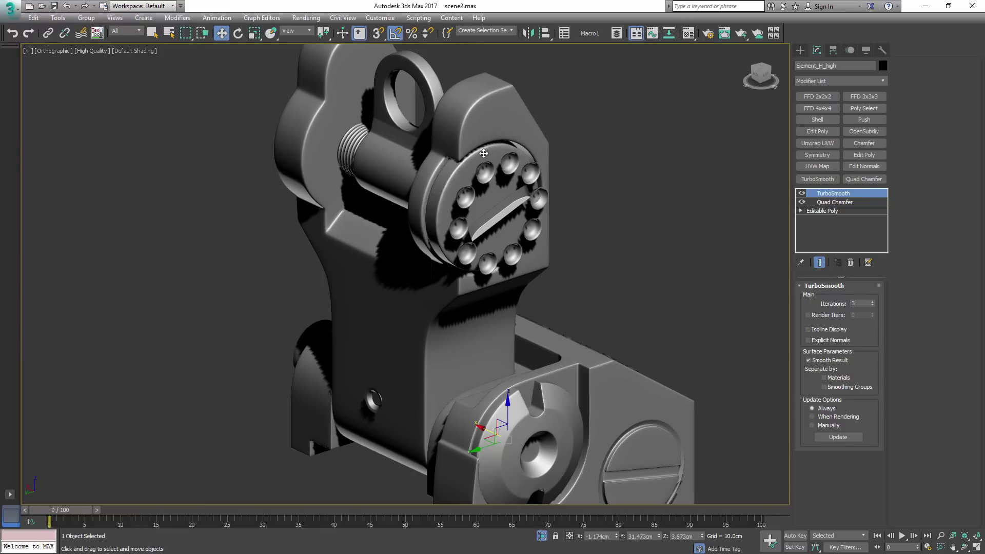
key("F4")
mouse_move(550, 205)
middle_mouse_down("alt")
mouse_move(576, 186)
mouse_move(485, 197)
mouse_move(516, 155)
middle_mouse_up("alt")
scroll(543, 186, "up", 2)
key("ctrl+z")
key("F4")
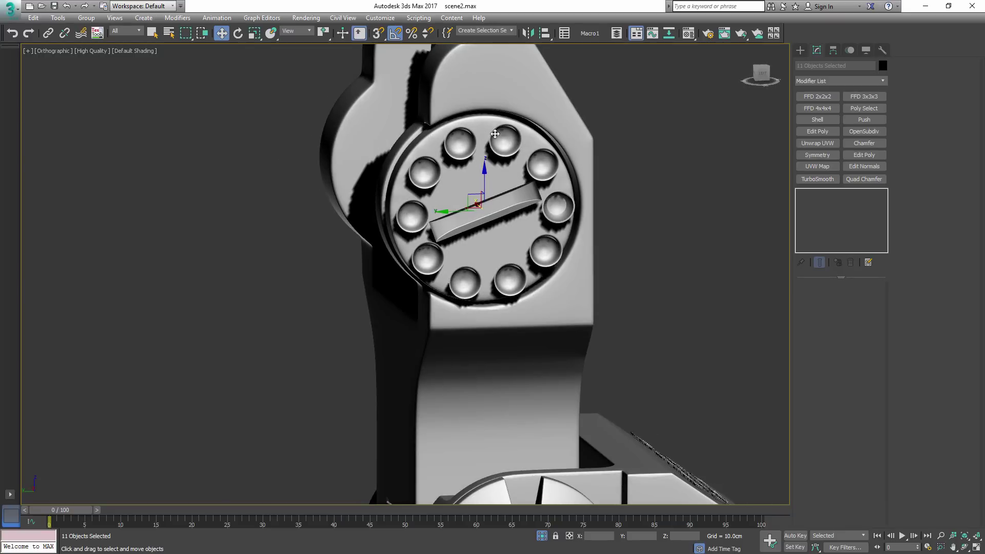
- Shift the floating dimples and slot piece relative to the dial face and examine them from several angles
middle_click_drag(529, 209, 509, 176, "alt")
scroll(503, 204, "up", 2)
middle_click_drag(510, 176, 523, 205)
middle_click_drag(461, 177, 493, 211, "alt")
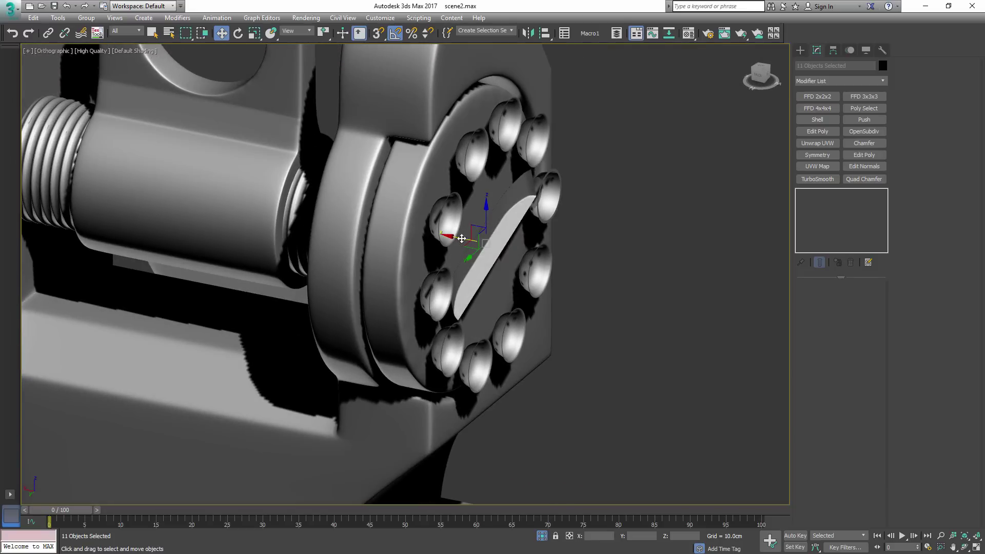
left_click_drag(460, 237, 483, 200)
mouse_move(615, 219)
middle_mouse_down("alt")
mouse_move(559, 198)
mouse_move(556, 171)
mouse_move(568, 156)
mouse_move(526, 187)
mouse_move(455, 93)
middle_mouse_up("alt")
middle_click_drag(475, 151, 571, 192, "alt")
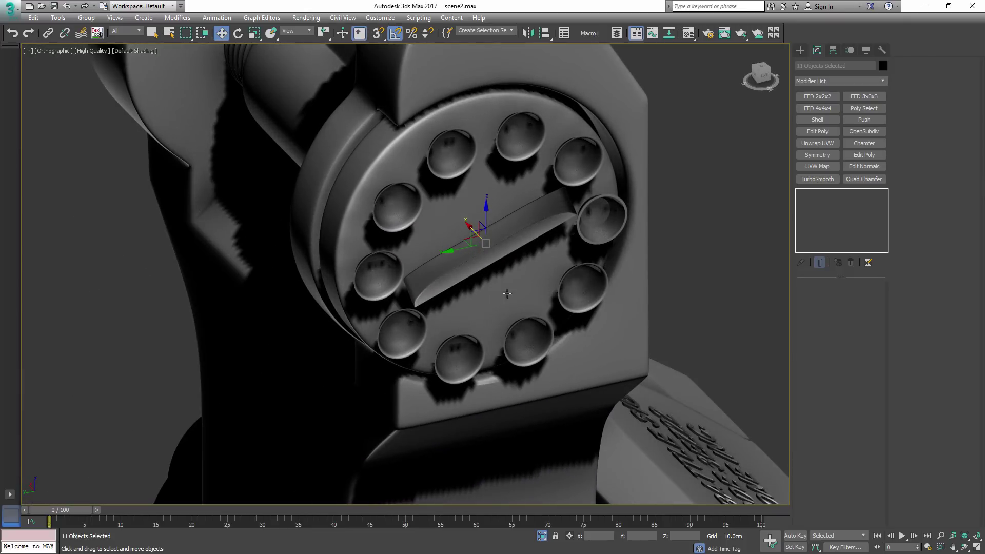
- Leave isolation and examine the normal-mapped low-poly base with edged faces shown, clearing the selection
middle_click_drag(507, 293, 447, 251, "alt")
scroll(500, 241, "down", 5)
middle_click_drag(664, 330, 549, 312)
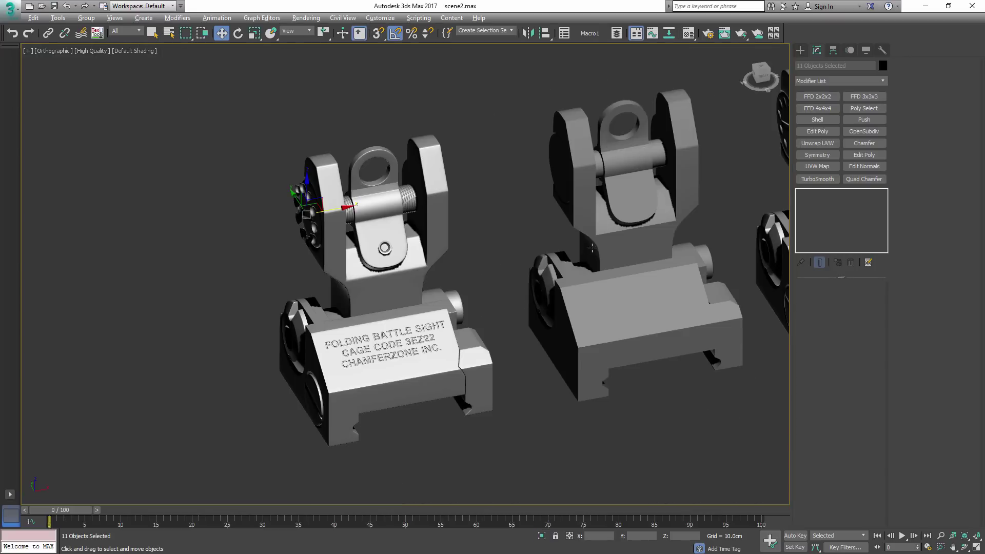
scroll(535, 288, "up", 2)
middle_click_drag(574, 267, 381, 268)
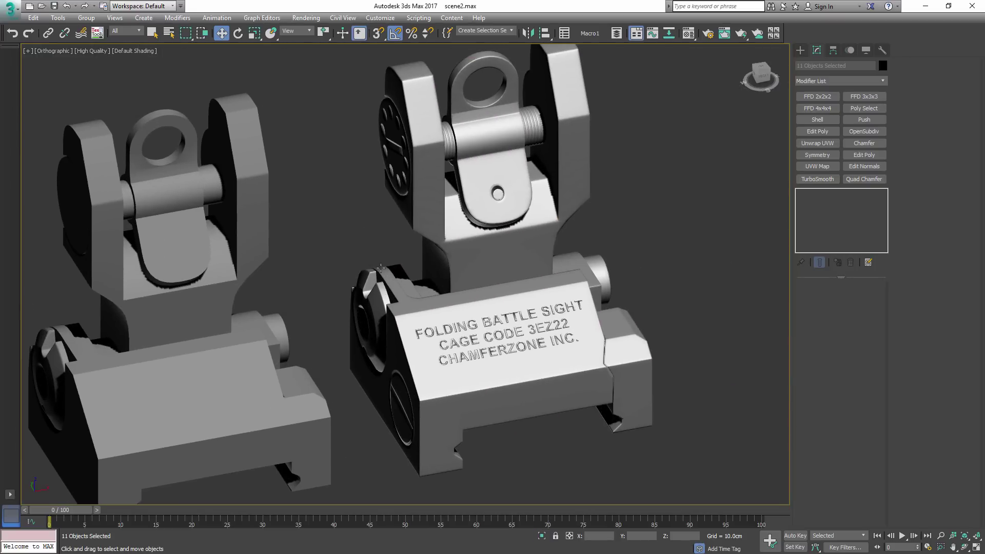
left_click(523, 336)
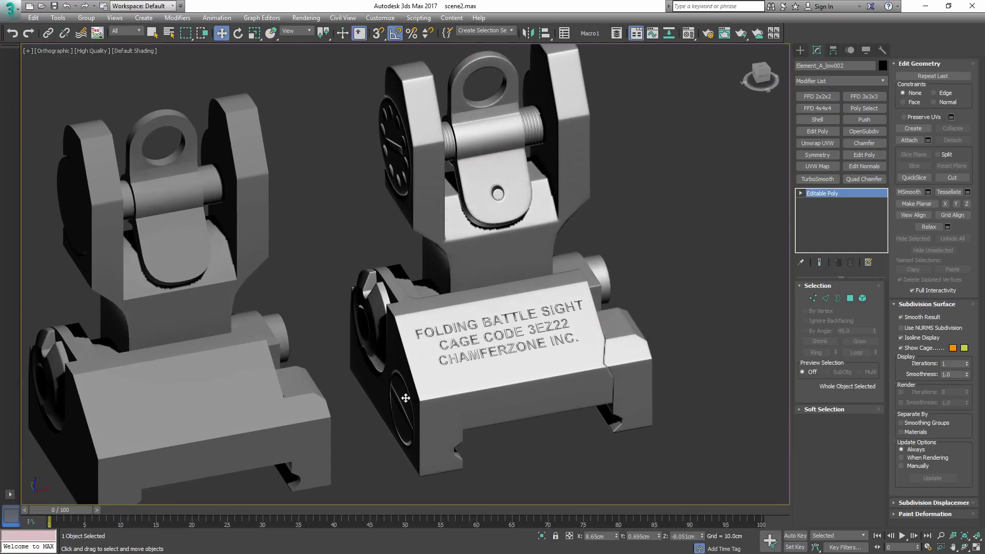
key("F4")
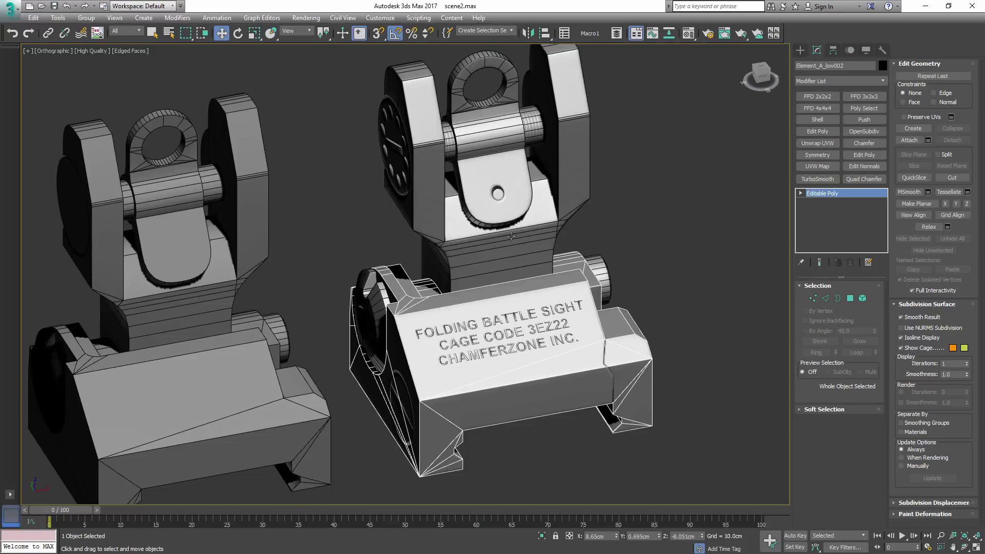
left_click(698, 222)
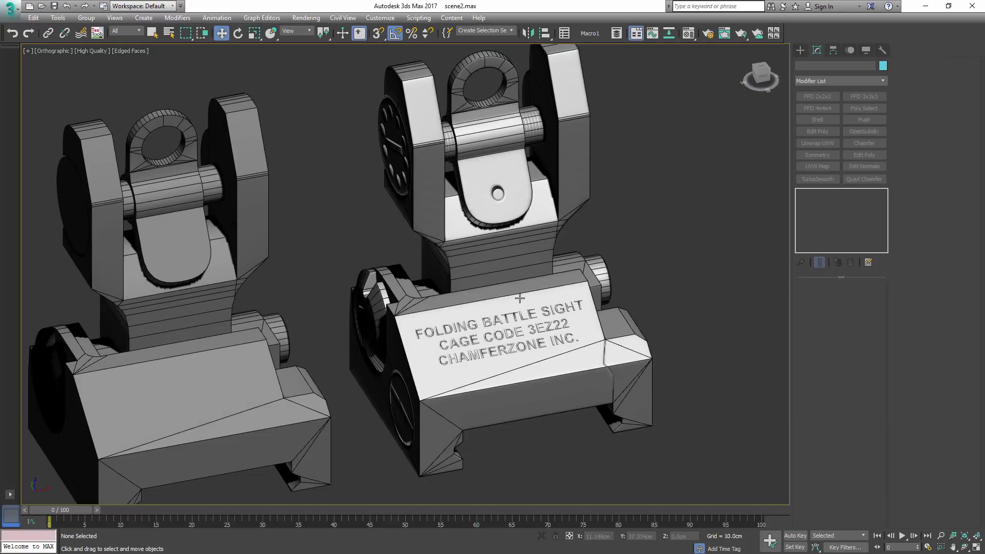
- Reselect the engraved low-poly base and compare its sparse mesh with the plain low-poly and high-poly sights
left_click(443, 354)
middle_click_drag(443, 354, 498, 295, "alt")
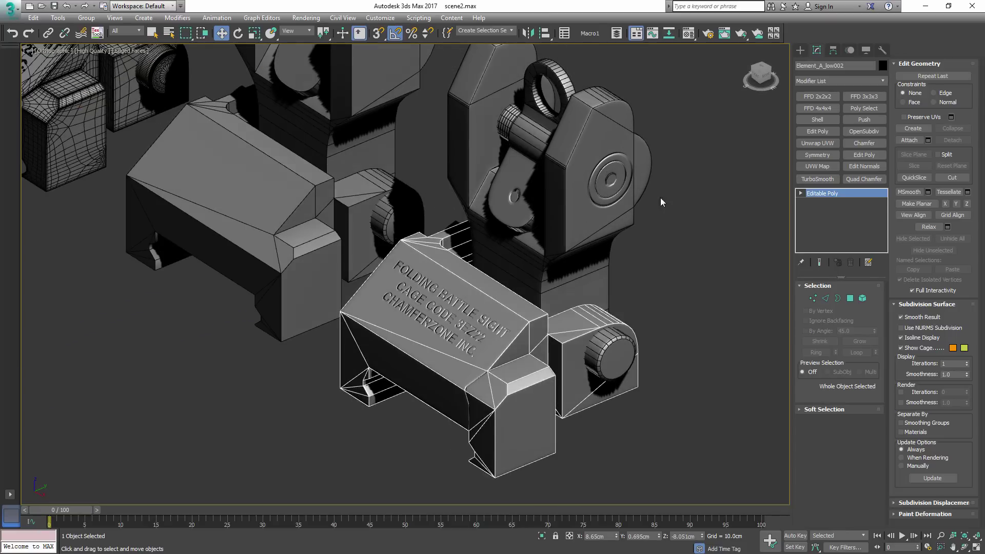
middle_click_drag(275, 221, 447, 254)
middle_click_drag(446, 254, 493, 225, "alt")
middle_click_drag(169, 319, 502, 201)
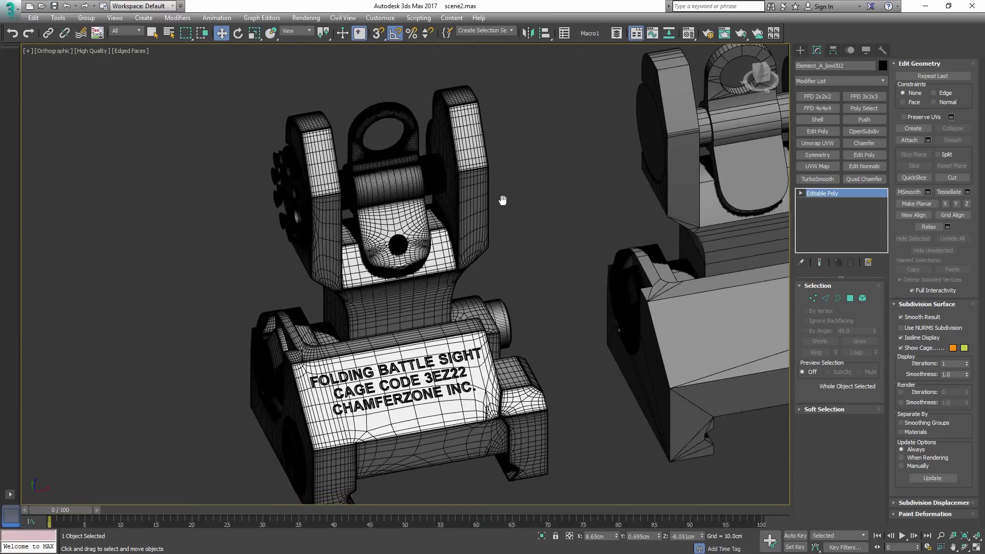
- Isolate the high-poly sight again, hide the edged faces and view the round cap on its side
scroll(503, 200, "down", 3)
left_click_drag(500, 407, 528, 440)
key("alt+q")
middle_click_drag(441, 282, 523, 259, "alt")
key("F4")
middle_click_drag(374, 249, 219, 248, "alt")
scroll(353, 248, "up", 5)
- Examine the sight body and the separate round cap on its side with edged faces shown and hidden
left_click(352, 277)
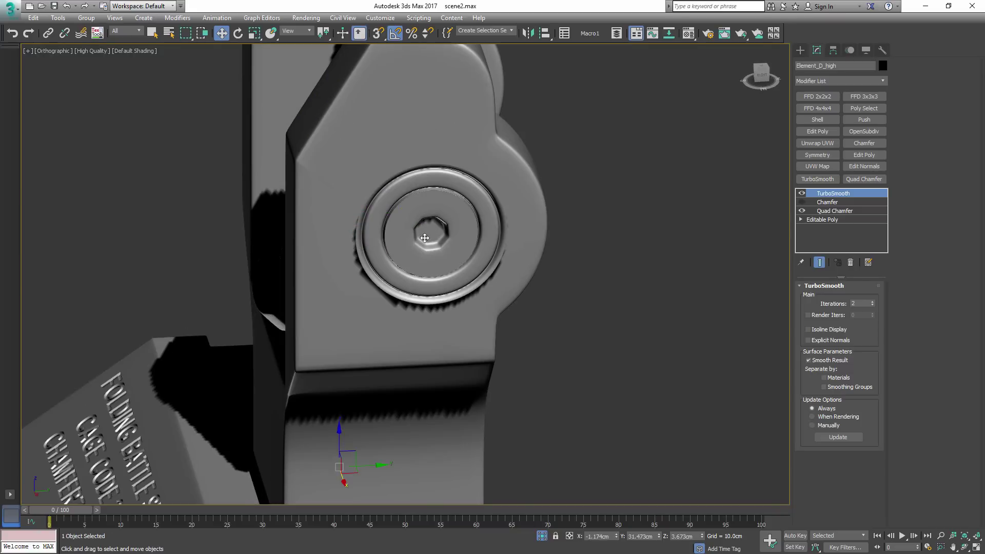
middle_click_drag(427, 238, 460, 241, "alt")
key("F4")
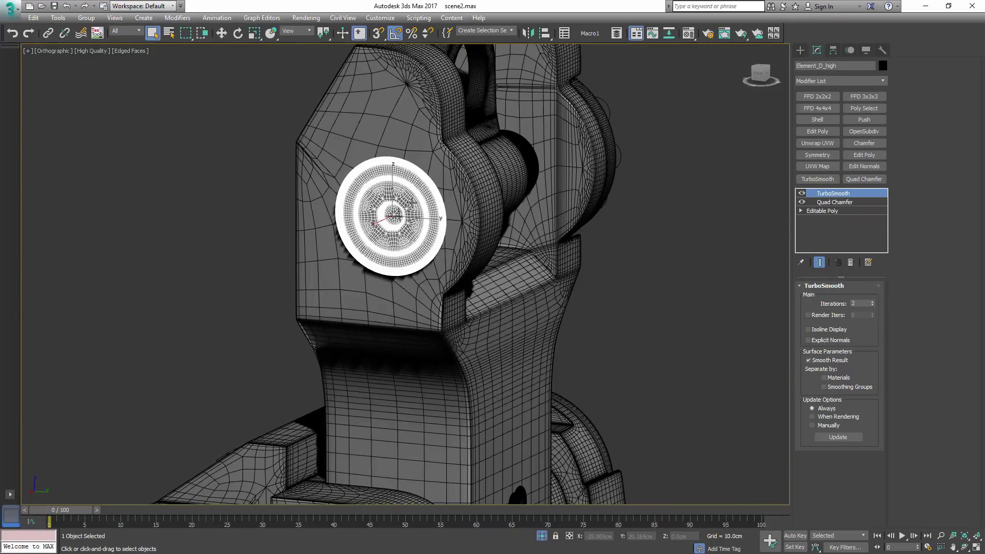
key("F4")
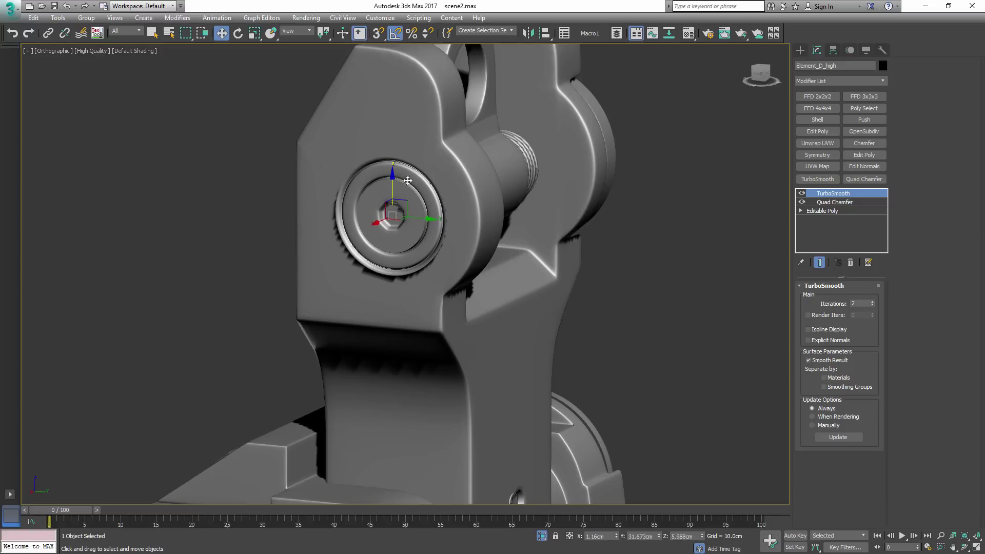
scroll(468, 275, "down", 3)
middle_click_drag(468, 275, 596, 317, "alt")
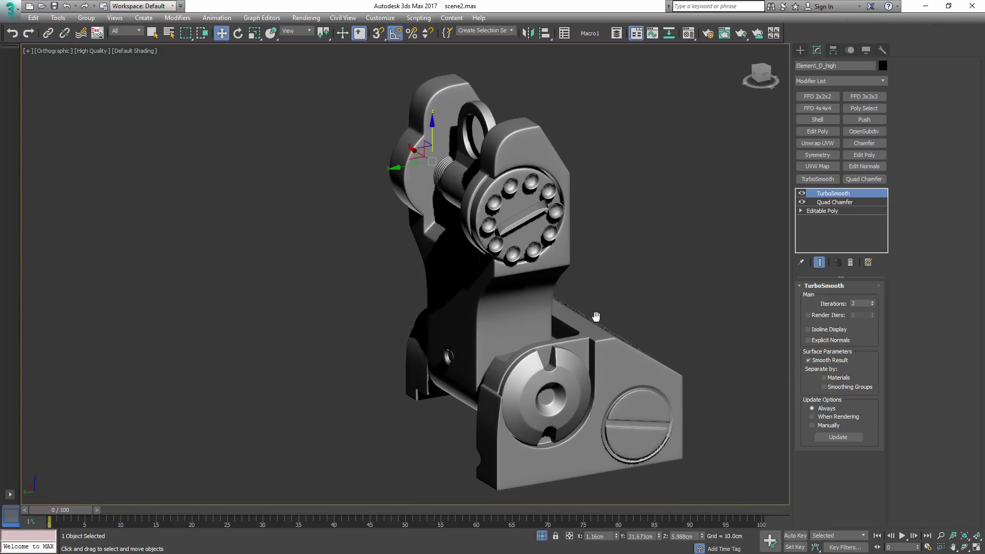
- Isolate the sight's round cap without edged faces and examine its smoothed form and its base Editable Poly mesh
scroll(534, 276, "up", 3)
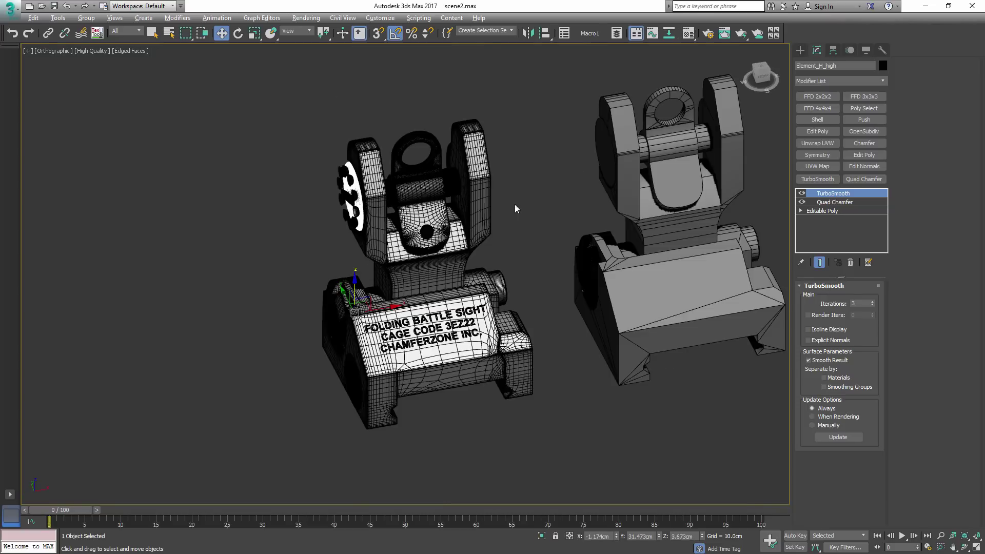
key("F4")
key("alt+q")
middle_click_drag(494, 210, 537, 387)
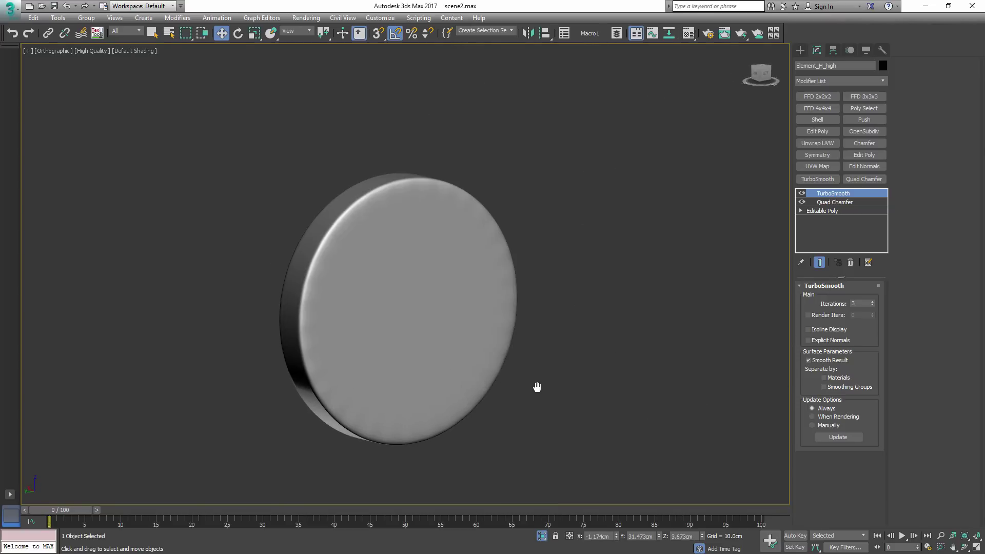
left_click(831, 211)
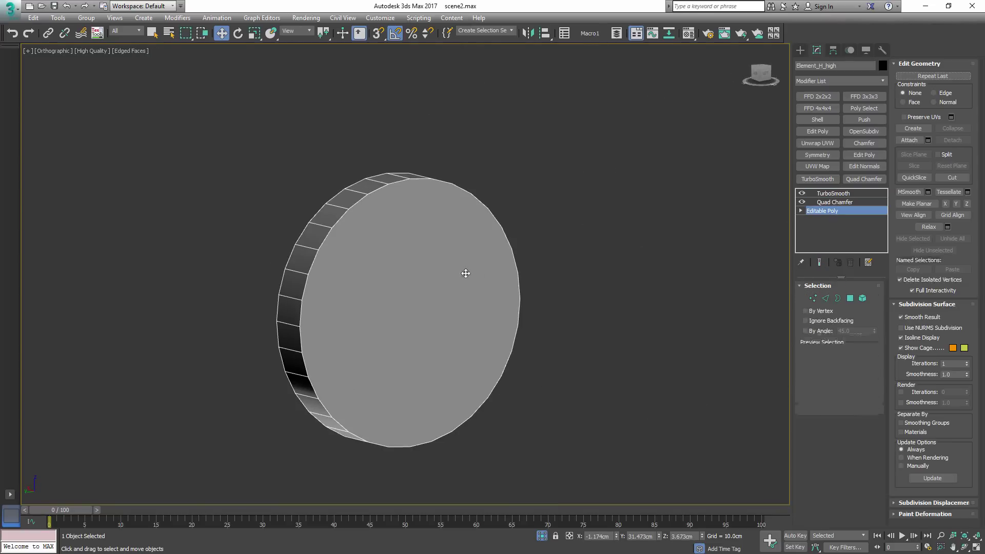
key("4")
middle_click_drag(517, 275, 462, 274, "alt")
- Leave isolation and view the smoothed cap with its floating dimples up close, hiding edged faces and reselecting the cap
key("alt+q")
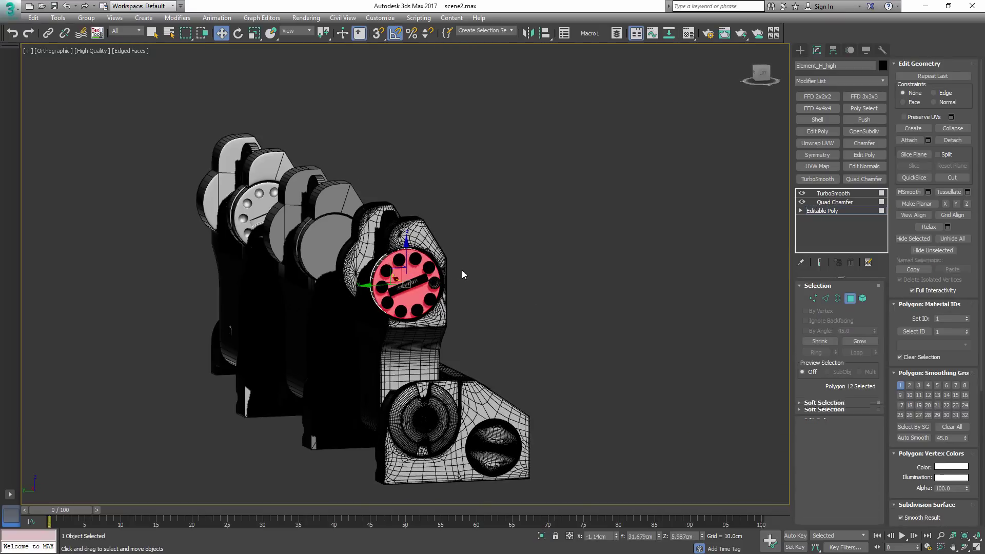
key("4")
key("F4")
scroll(414, 260, "up", 6)
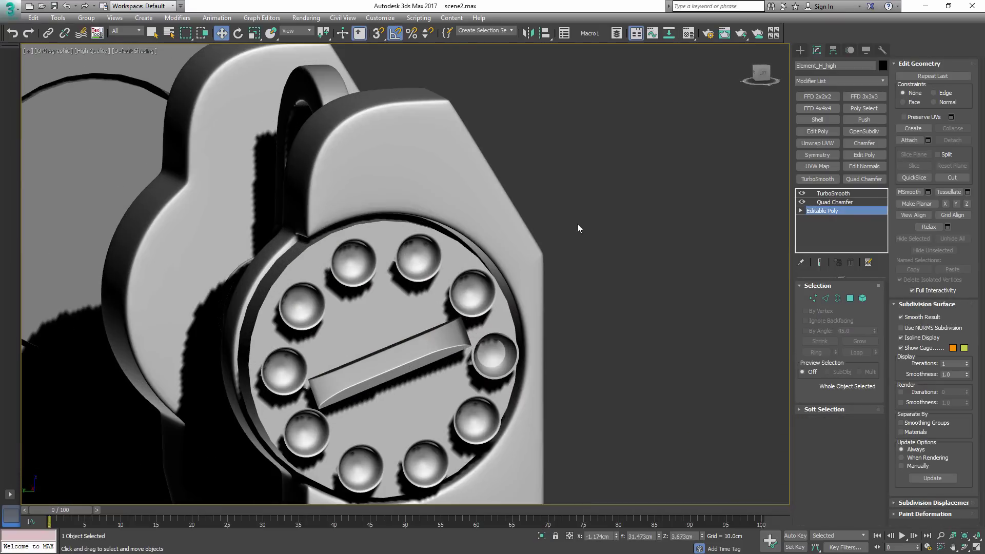
left_click(706, 206)
left_click(334, 258)
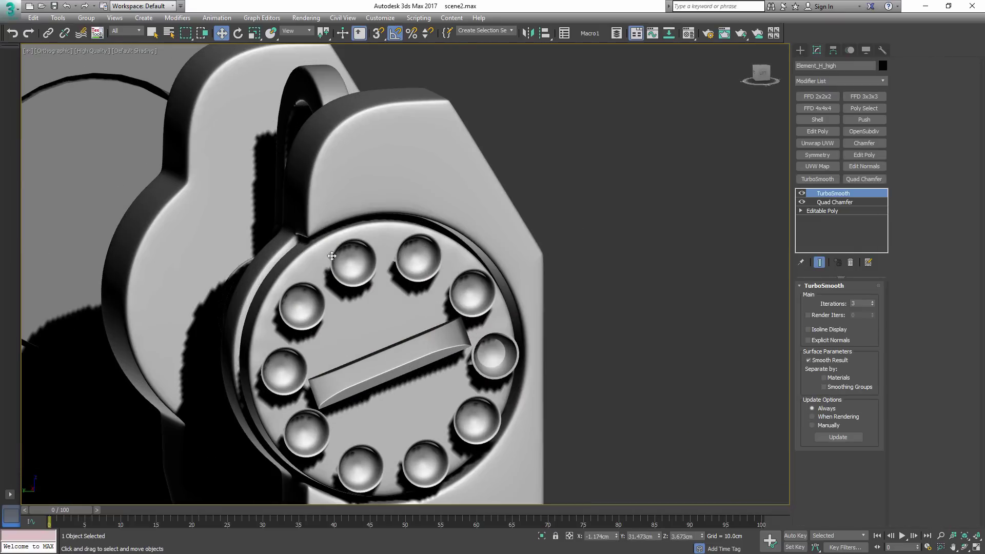
- Isolate the cap, inset its front base polygon to a narrow rim and move it outward to form a bevel
key("alt+q")
middle_click_drag(471, 260, 522, 269, "alt")
left_click(823, 211)
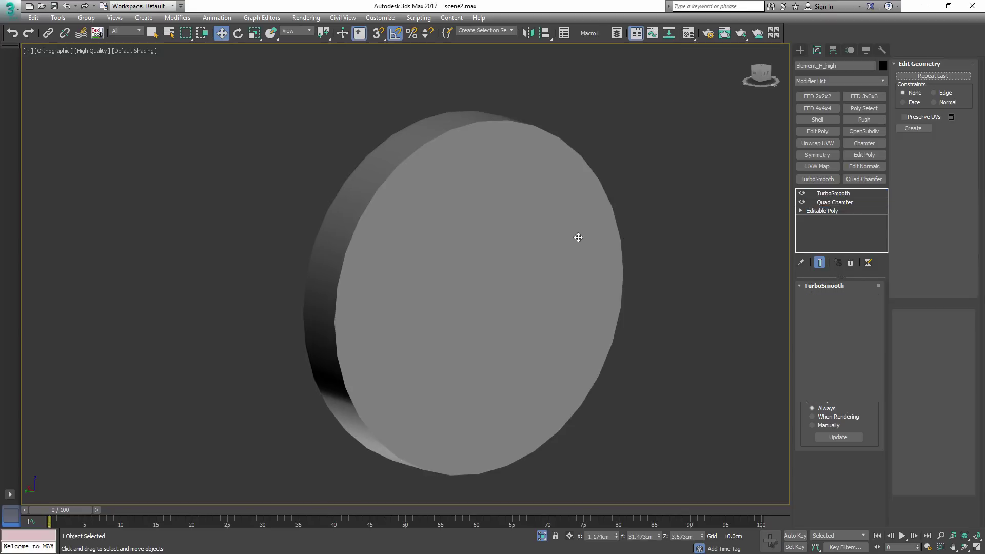
key("4")
left_click(464, 248)
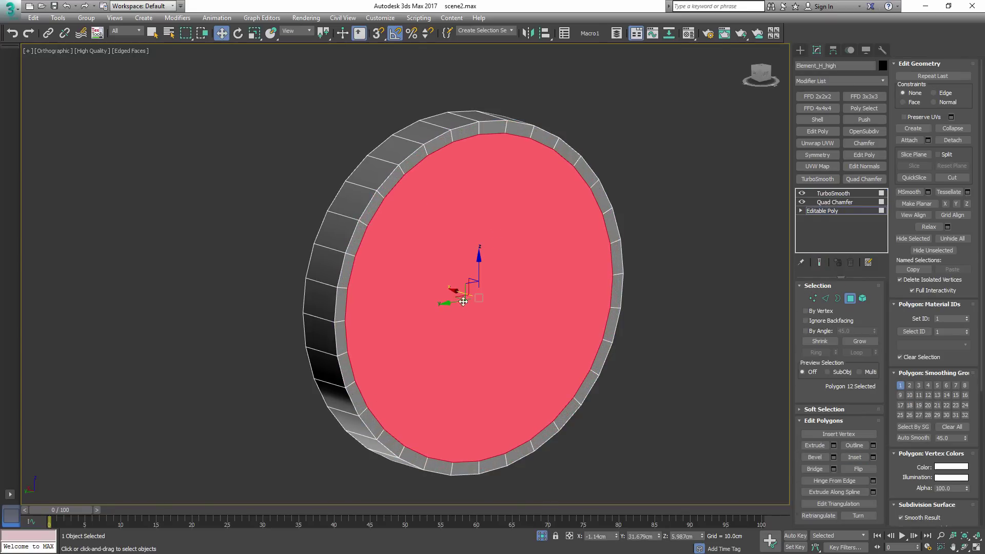
- Select the ring of bevel polygons around the cap's front rim and put them in smoothing group 3
key("2")
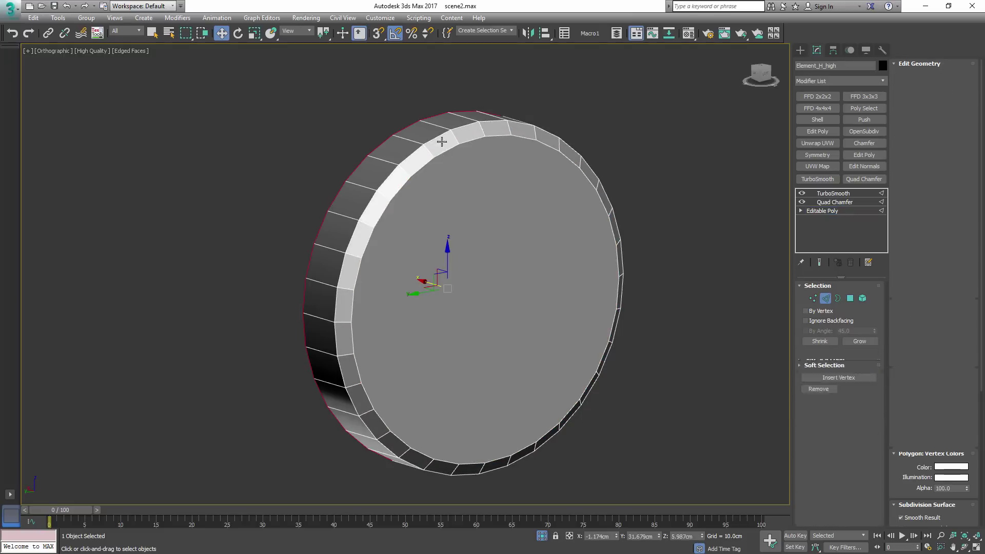
left_click(432, 151)
key("alt+r")
key("ctrl+4")
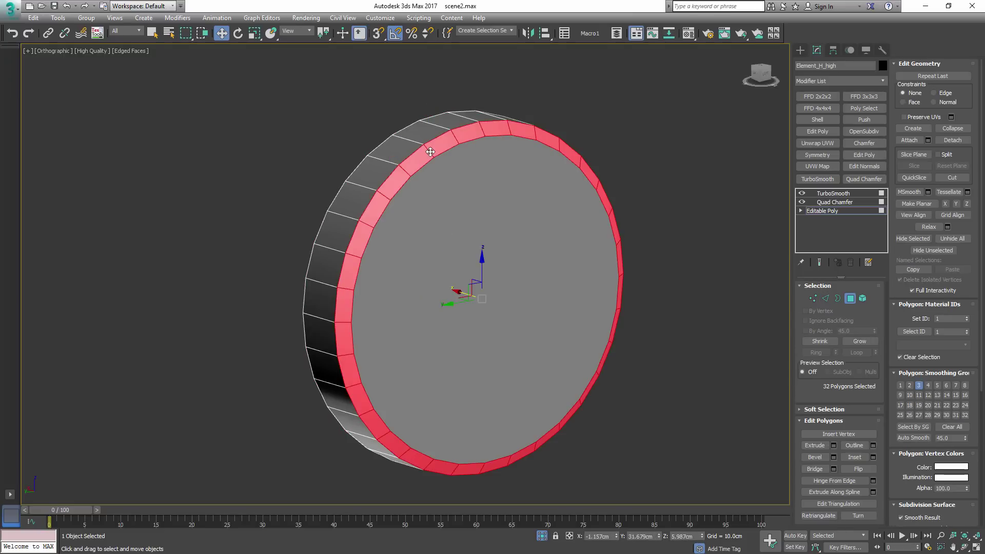
key("4")
key("F4")
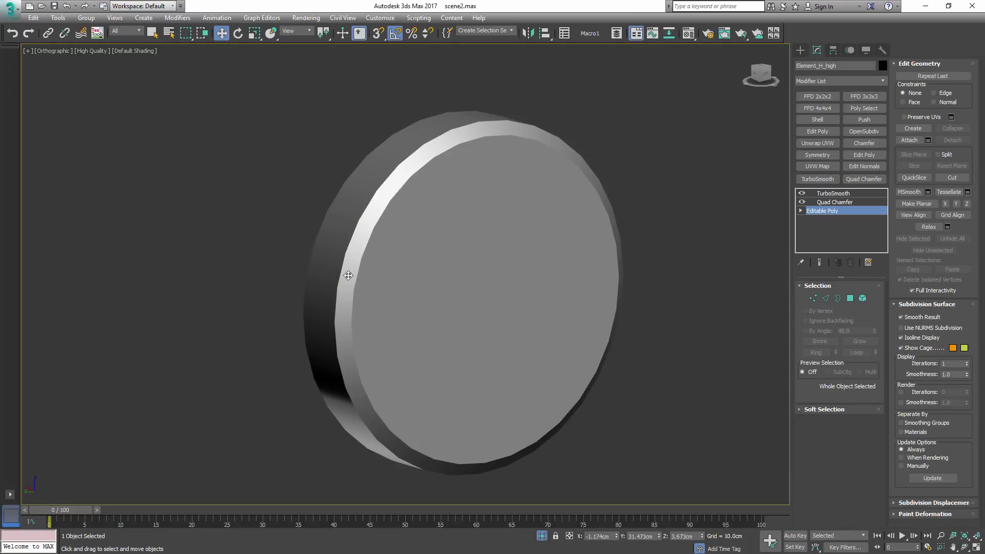
- Examine the smoothed bevel on the isolated cap, then bring back the rest of the scene around it
left_click(674, 181)
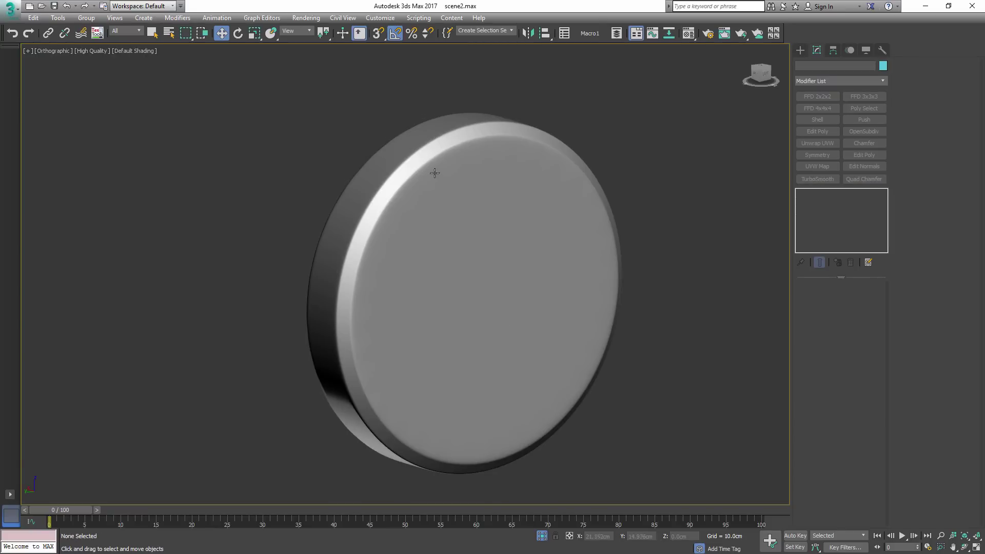
middle_click_drag(435, 173, 462, 211, "alt")
key("z")
left_click(415, 199)
key("alt+q")
middle_click_drag(443, 248, 430, 255, "alt")
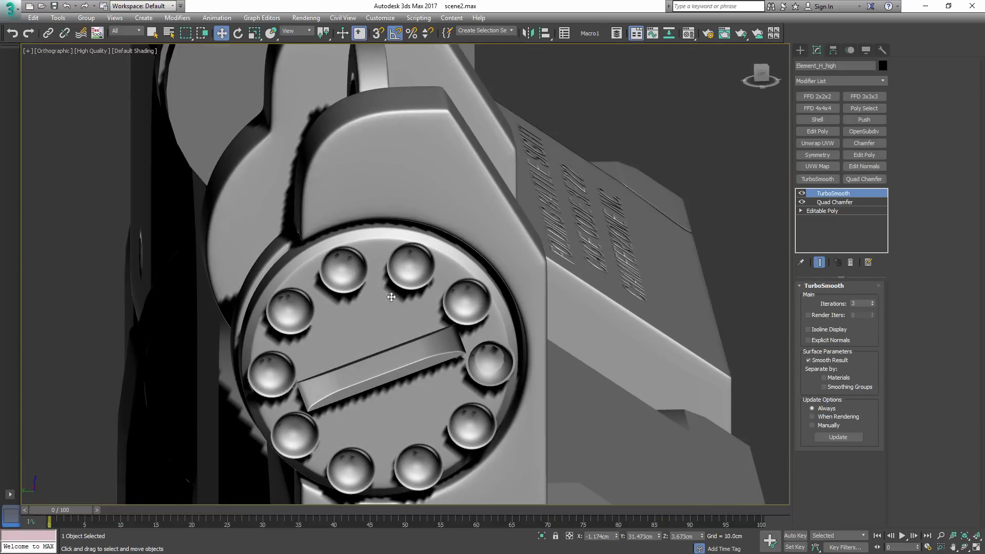
- Select the floating dimples and slot bar in front of the cap and scale them down slightly to fit inside the bevel
scroll(392, 297, "down", 3)
middle_click_drag(392, 298, 567, 222, "alt")
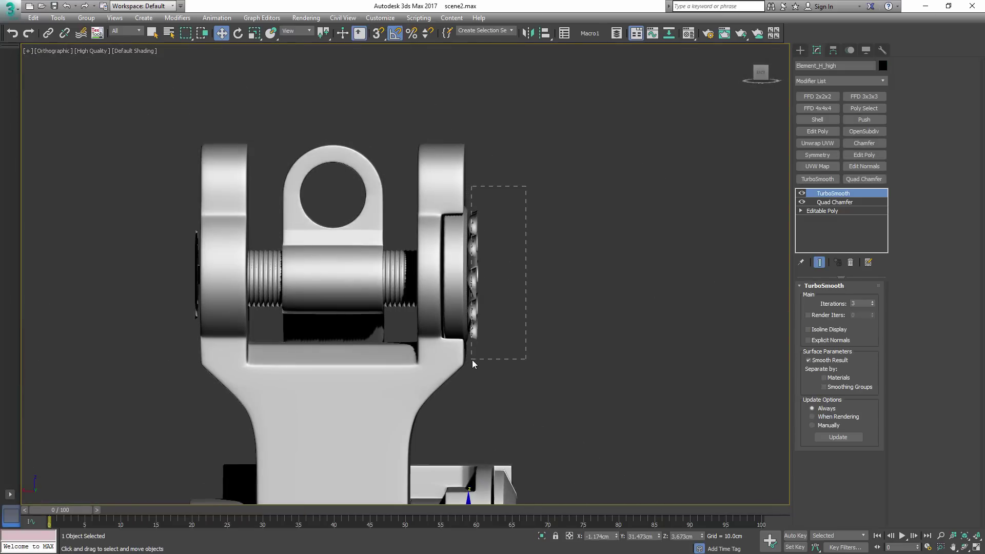
left_click_drag(472, 359, 471, 360)
middle_click_drag(471, 360, 457, 267, "alt")
scroll(464, 232, "up", 2)
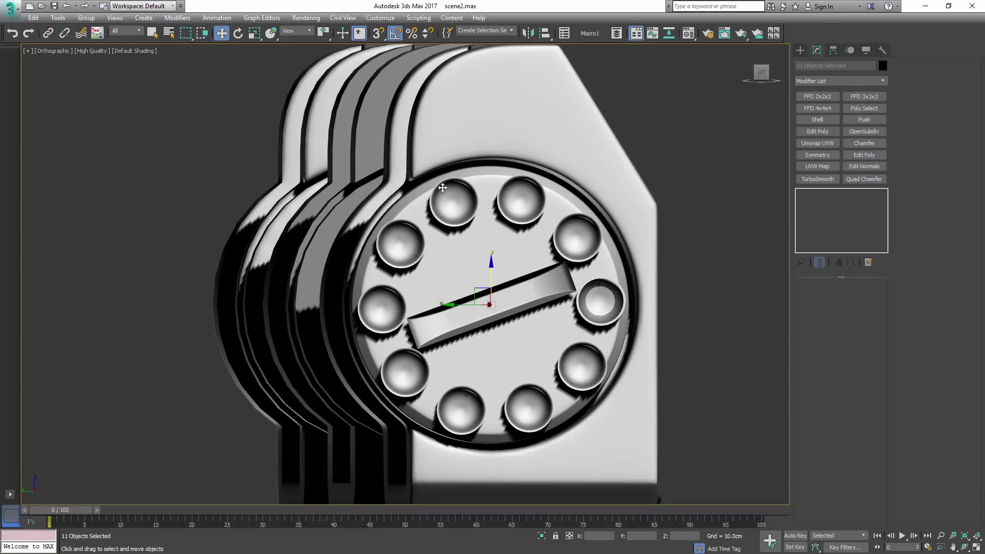
key("r")
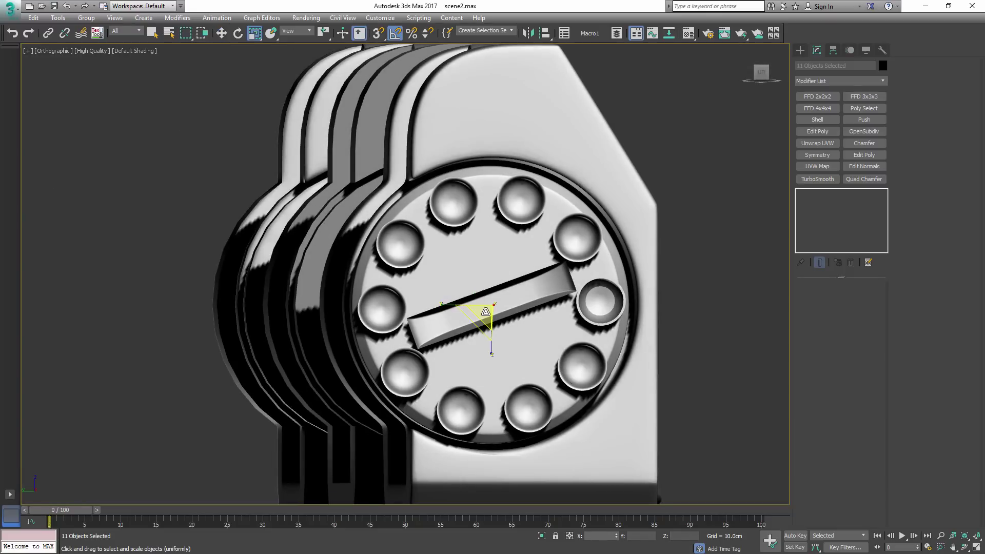
left_click_drag(486, 312, 486, 321)
key("w")
middle_click_drag(484, 307, 497, 283, "alt")
key("q")
- Isolate the cap, inset its front polygon to a small central circle and push it inward as a tapered recess
left_click(459, 200)
key("F4")
key("alt+q")
key("F4")
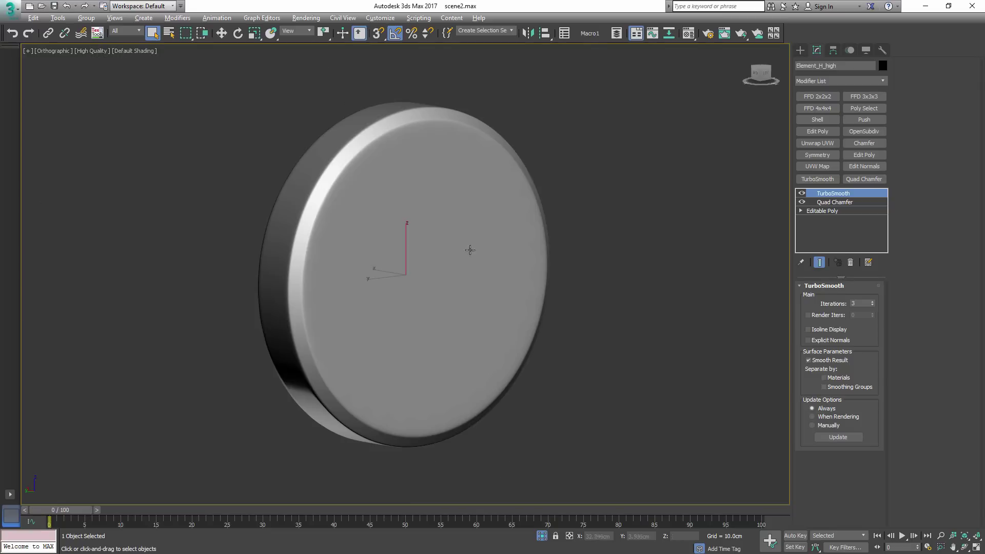
middle_click_drag(470, 250, 556, 231, "alt")
key("F4")
key("4")
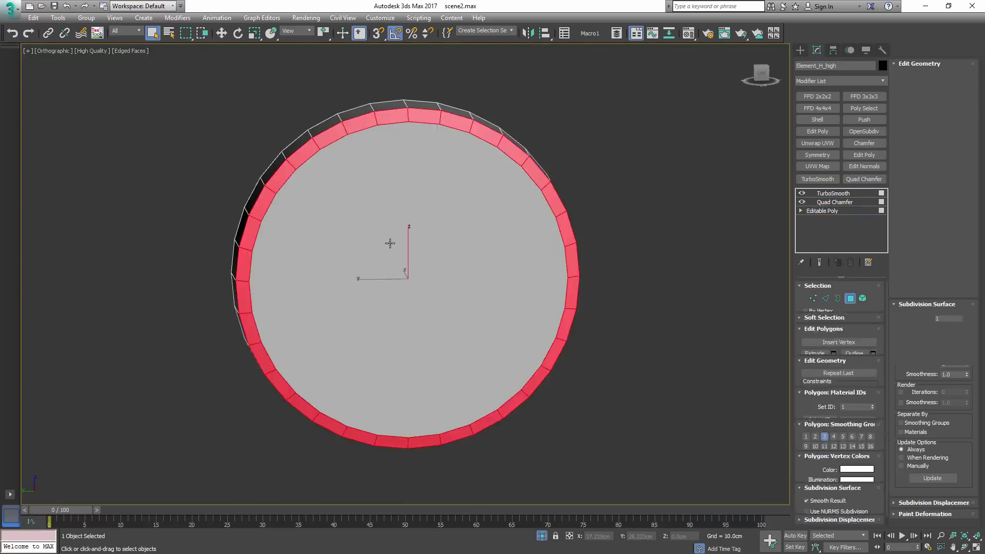
left_click(389, 243)
key("shift+i")
left_click_drag(395, 226, 394, 323)
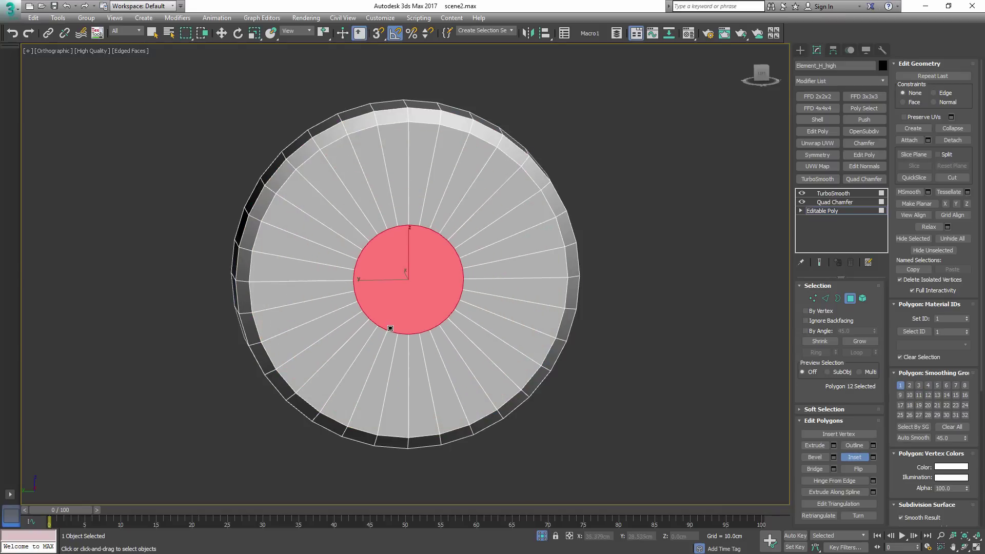
middle_click_drag(391, 328, 390, 283, "alt")
scroll(392, 283, "up", 4)
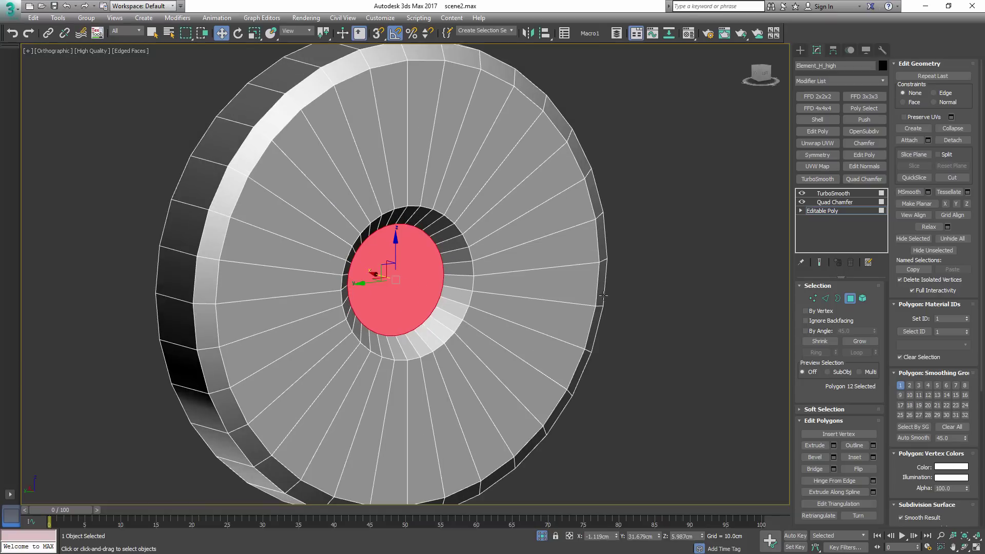
- Grow the selection to the recess walls and auto-smooth these polygons with a 45.0 threshold
left_click(856, 343)
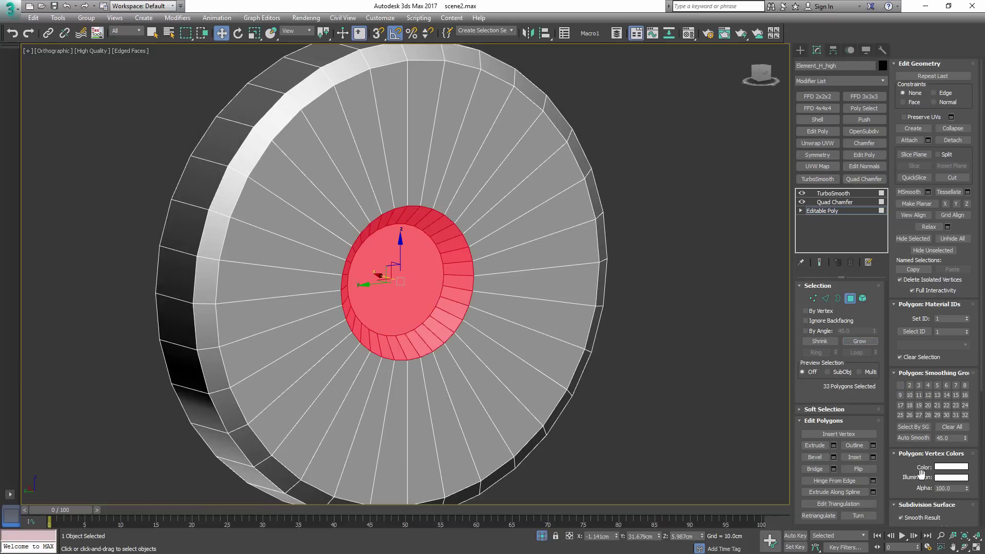
left_click(914, 439)
key("4")
key("F4")
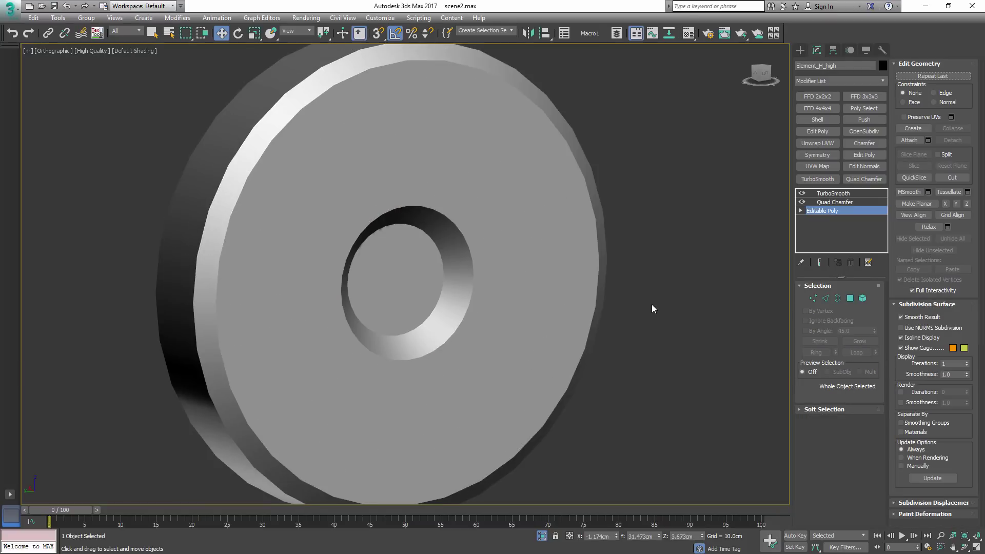
- Examine the smoothed recess in shaded and wireframe display, checking the mesh around the recess floor
left_click(651, 305)
left_click(518, 257)
key("F4")
key("F4")
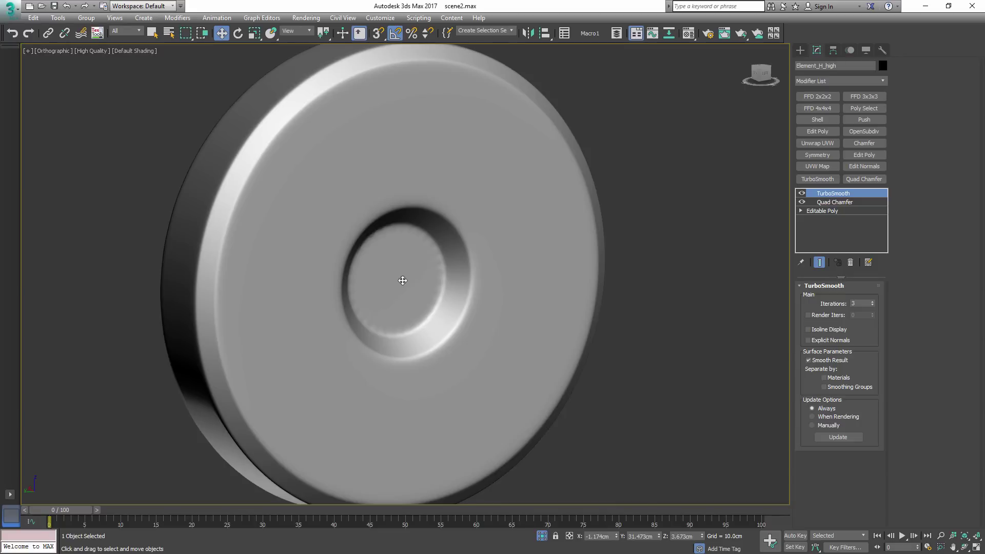
scroll(408, 262, "up", 3)
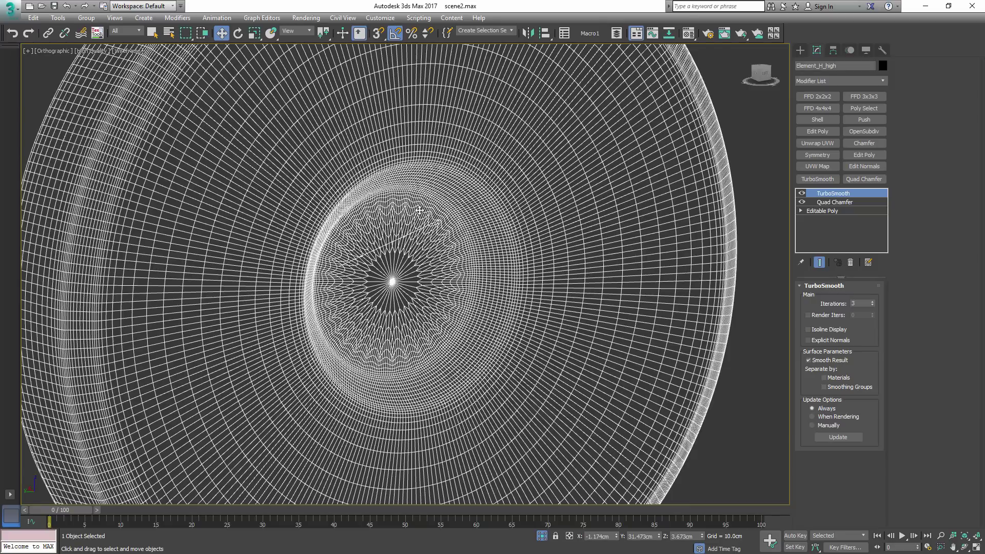
key("F3")
scroll(489, 224, "down", 2)
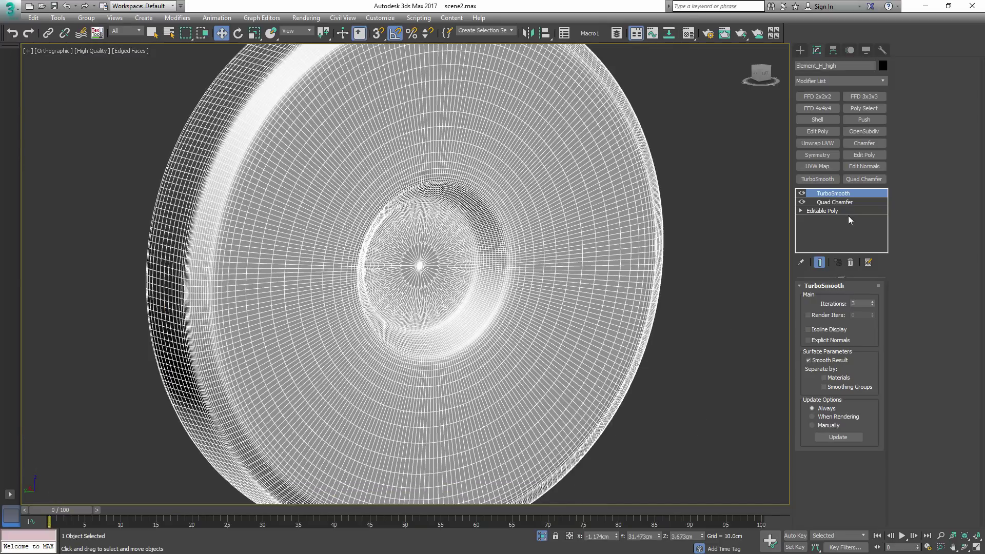
- Inset the recess floor polygon of the cap's base mesh slightly to add a narrow supporting ring
left_click(847, 212)
key("F4")
key("F4")
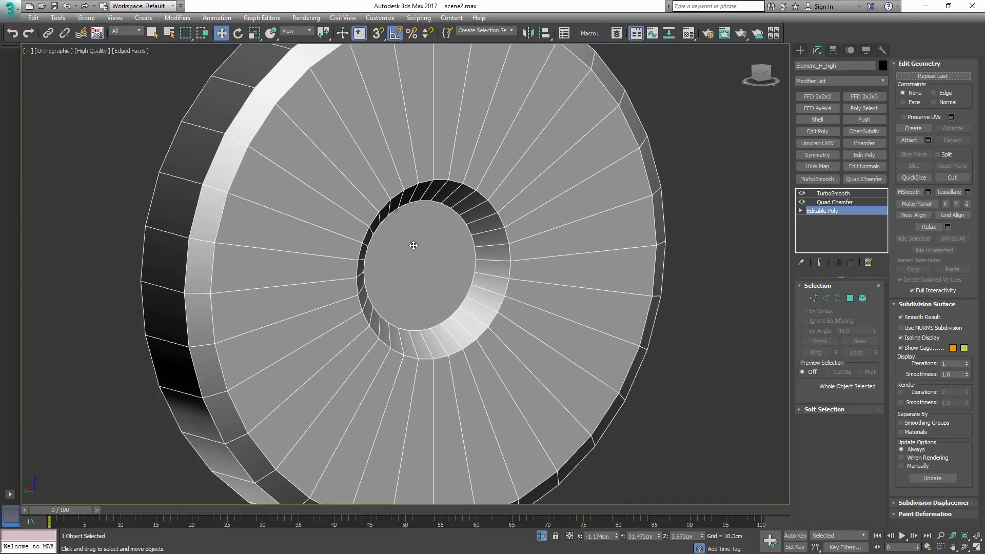
key("4")
left_click(406, 243)
key("shift+i")
left_click_drag(404, 245, 405, 258)
- Auto-smooth the recess floor at 45.0, extending the selection to its new inset ring
left_click(901, 438)
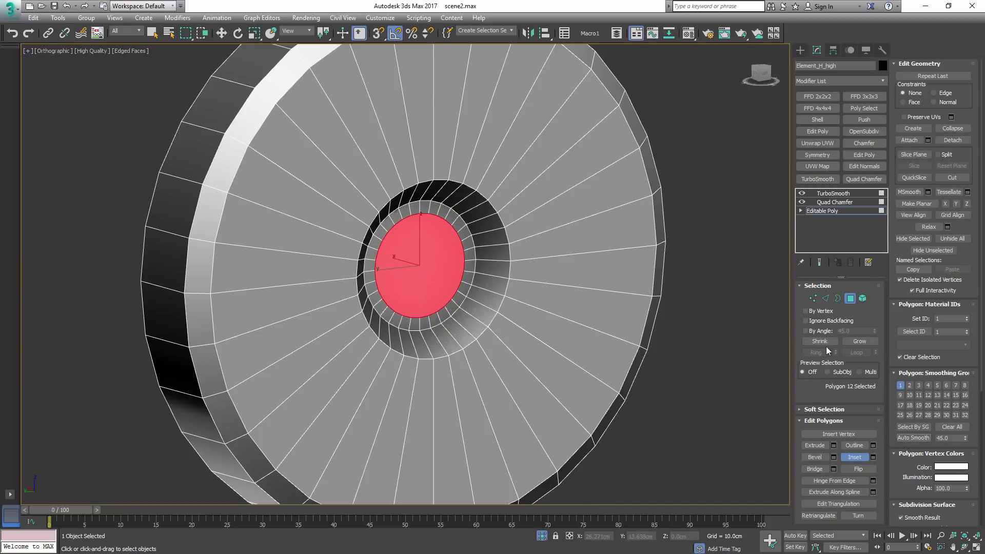
left_click(858, 341)
left_click(911, 439)
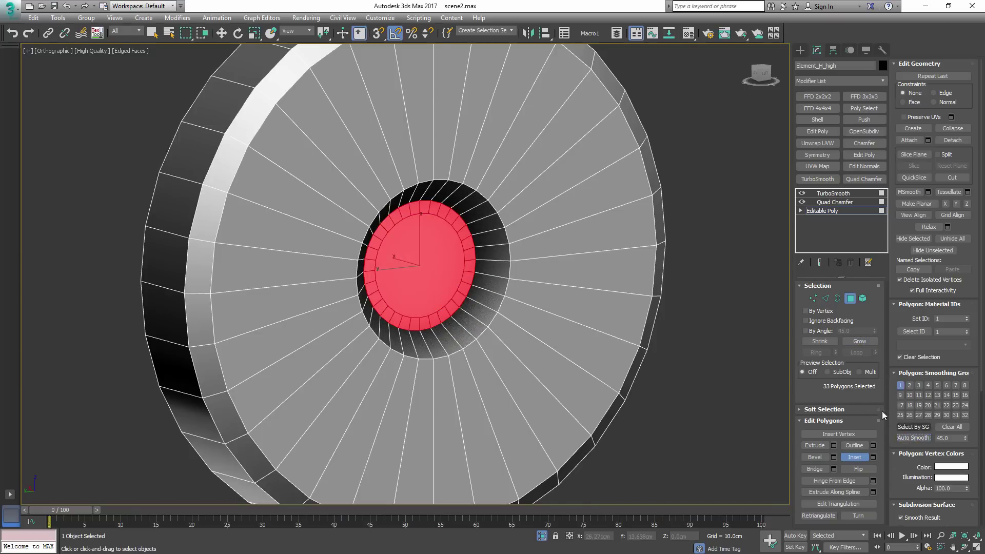
key("4")
- Examine the smoothed recess, then leave isolation and compare the cap and floating details with edged faces shown and hidden
left_click(709, 281)
key("F4")
left_click(538, 242)
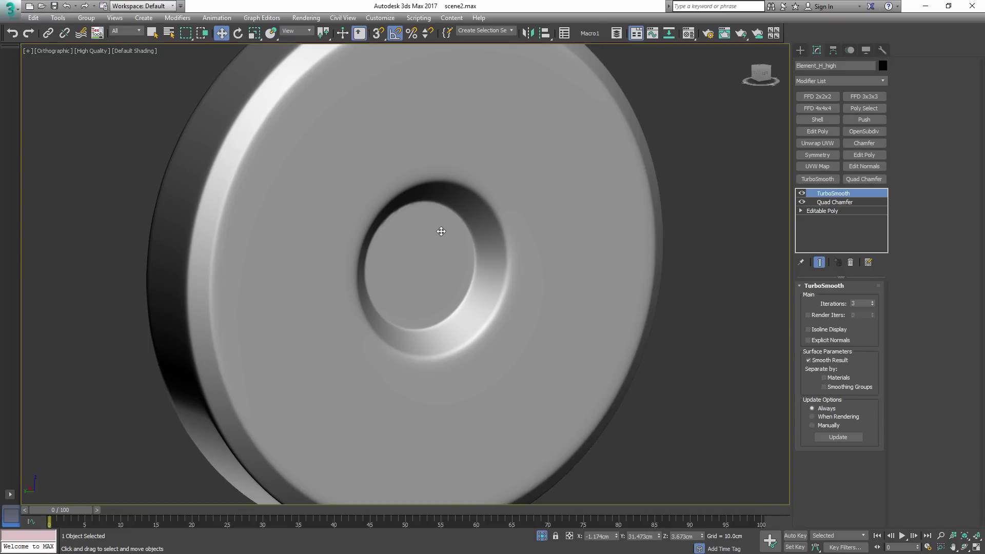
middle_click_drag(425, 219, 366, 236, "alt")
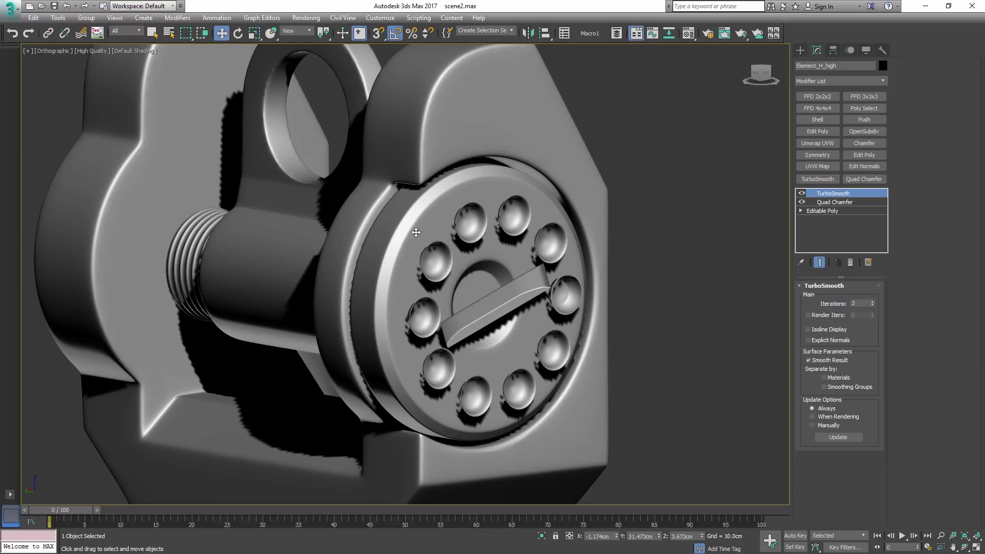
middle_click_drag(459, 234, 427, 234, "alt")
key("F4")
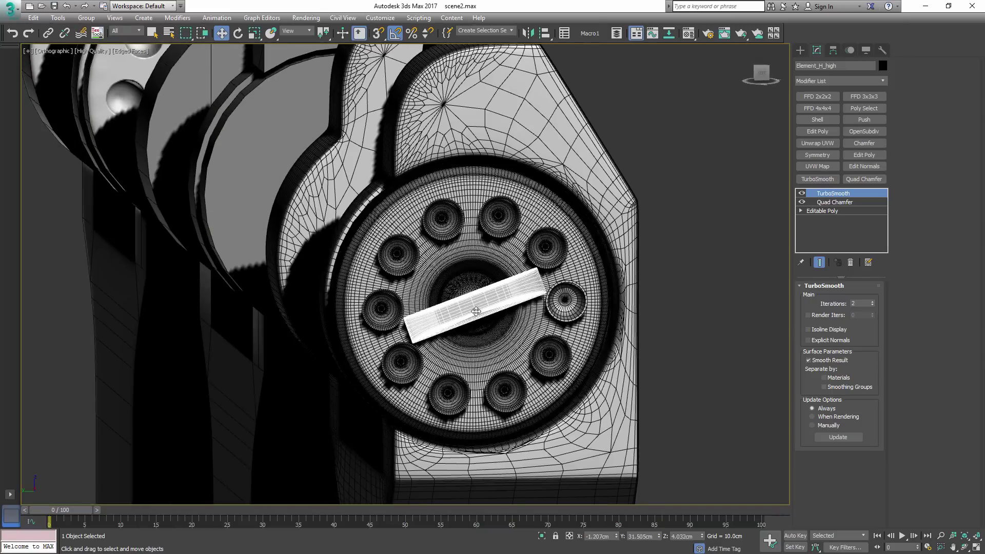
key("F4")
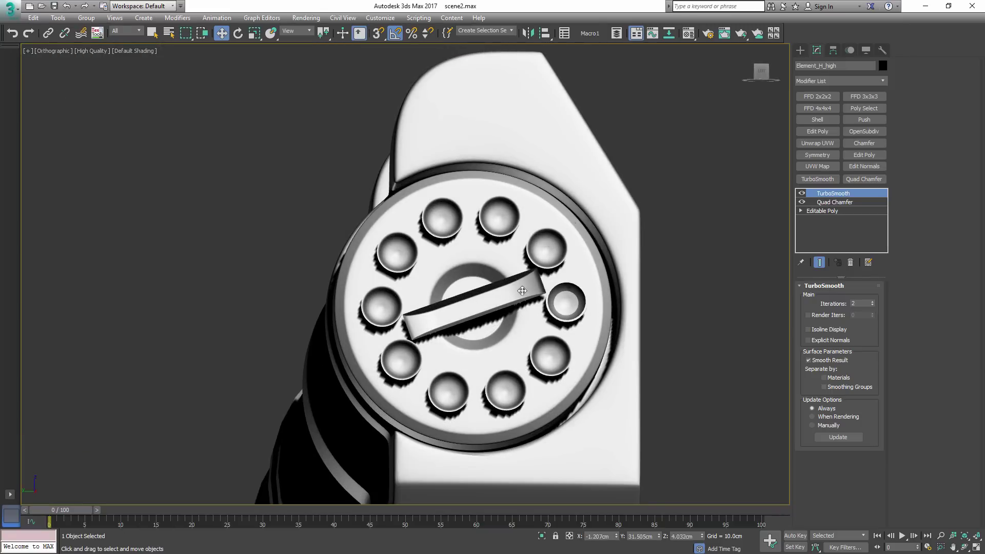
- View the floating slot bar and dimples over the recessed cap, then select and isolate the cap
middle_click_drag(522, 291, 595, 269, "alt")
scroll(494, 295, "down", 1)
scroll(582, 271, "up", 3)
key("alt+q")
key("alt+q")
left_click(550, 278)
key("alt+q")
- Show the edges of the cap's base mesh, select the central recess polygon and examine the surrounding topology up close
left_click(822, 211)
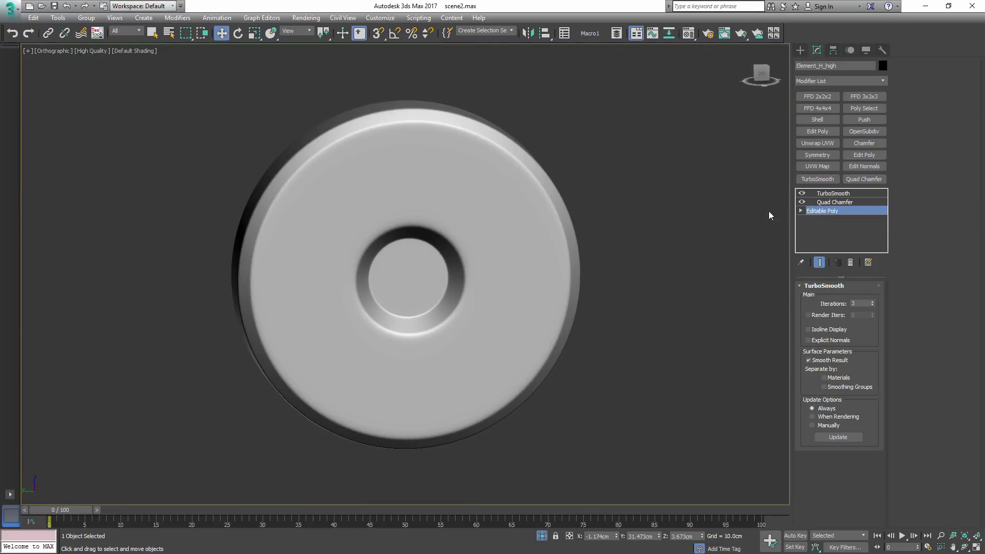
key("4")
key("F4")
left_click(413, 267)
middle_click_drag(388, 270, 460, 271)
scroll(459, 271, "up", 3)
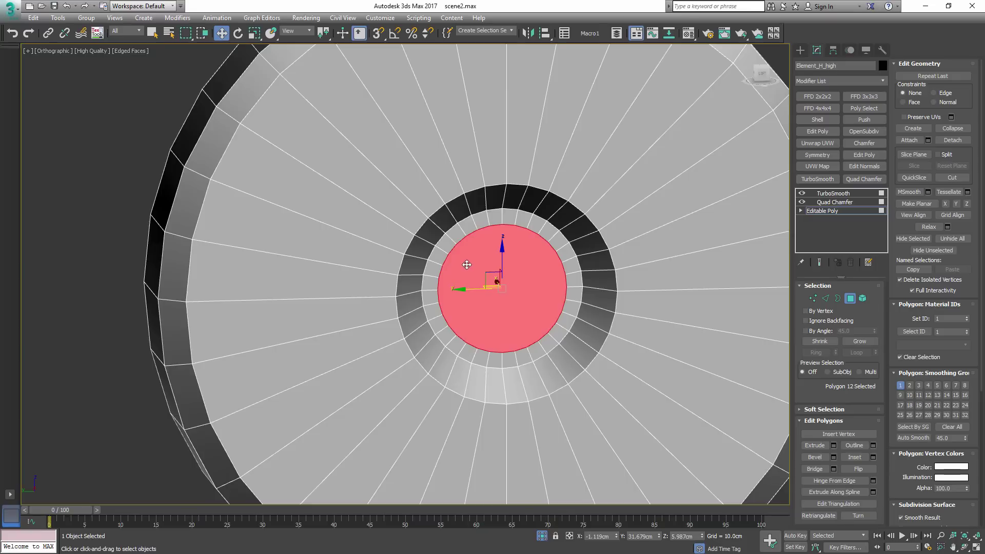
middle_click_drag(444, 201, 484, 319)
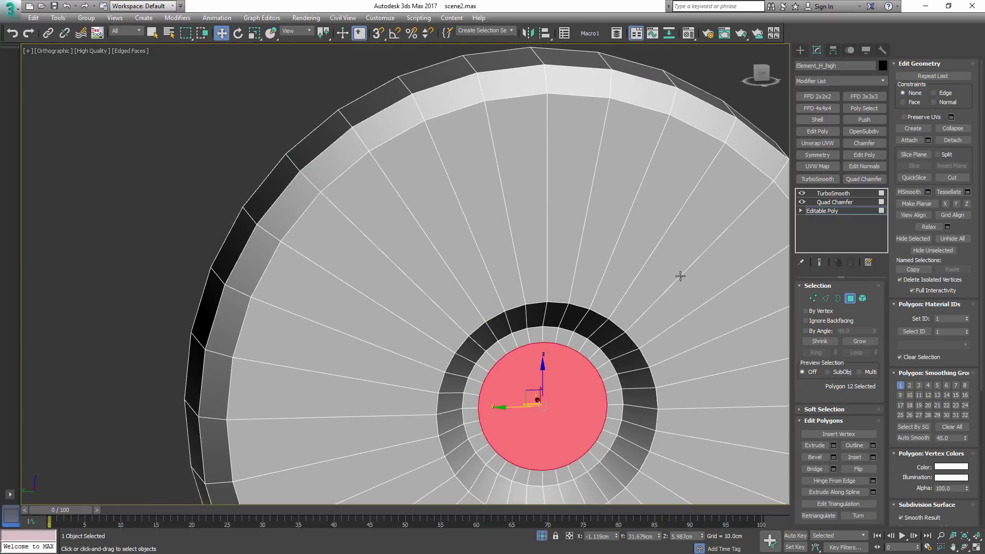
- Extrude the central recess polygon's border edges inward about -0.05 cm with a very small width to cut a narrow groove
left_click(825, 298, "ctrl")
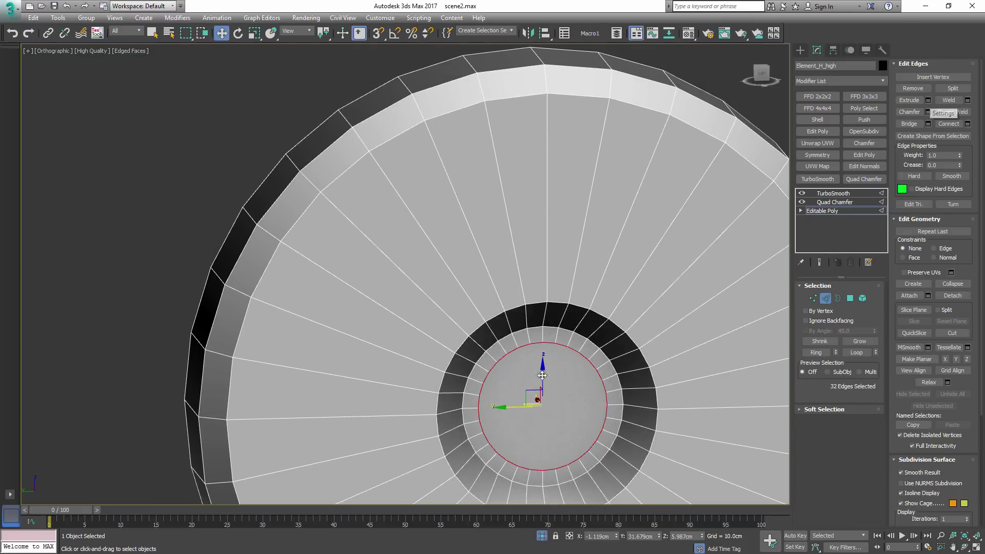
left_click(927, 101)
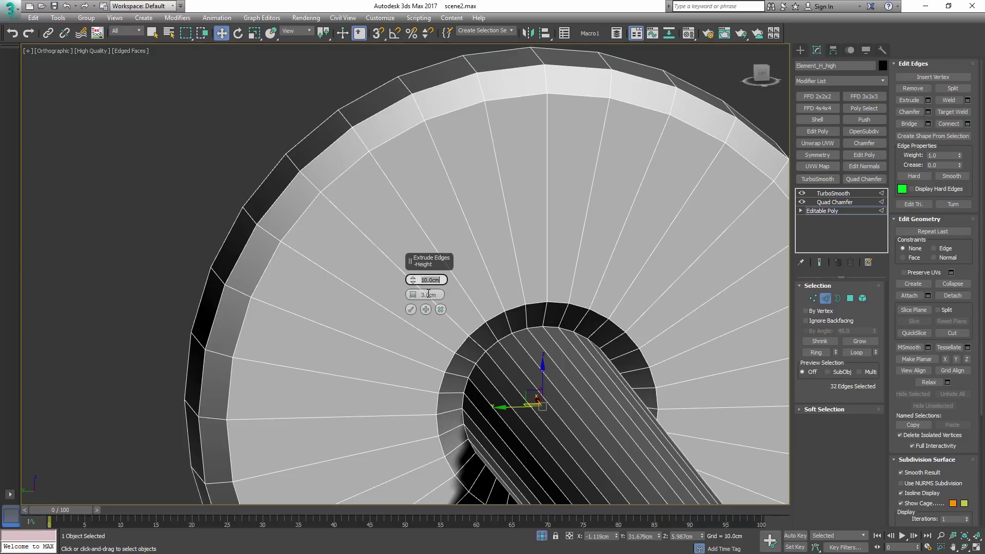
type("0")
left_click(420, 294)
type("0")
left_click(413, 281)
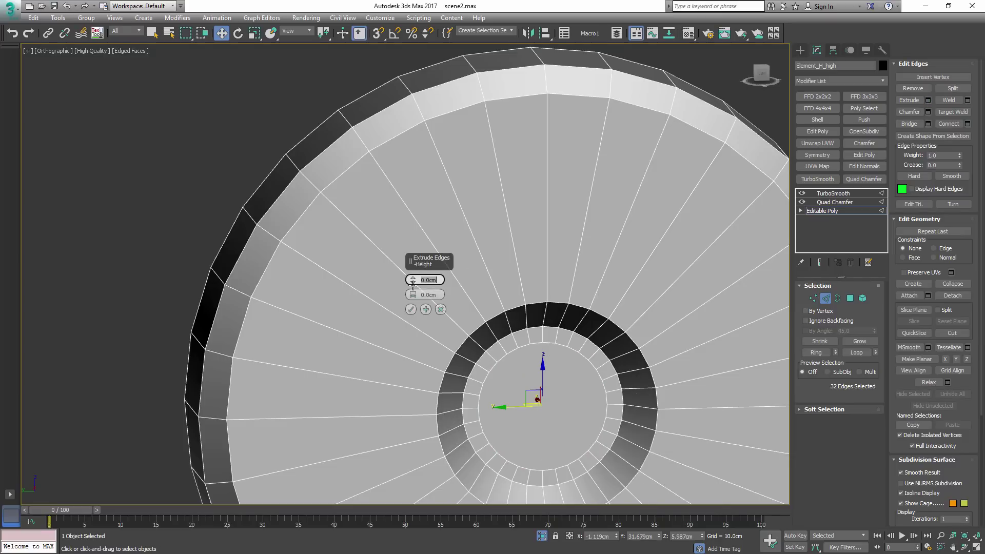
left_click_drag(415, 286, 413, 292)
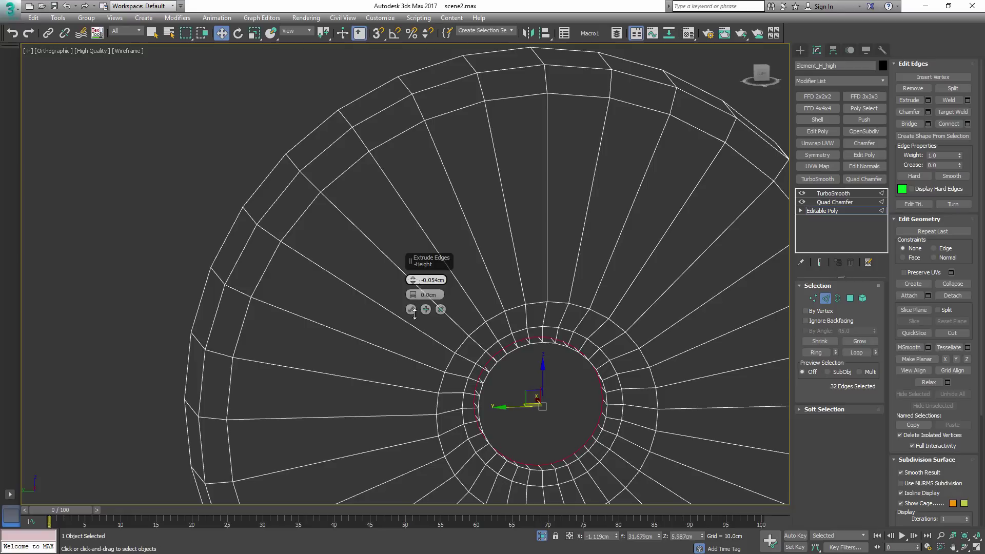
left_click(416, 298)
left_click_drag(419, 327, 414, 295)
left_click(411, 310)
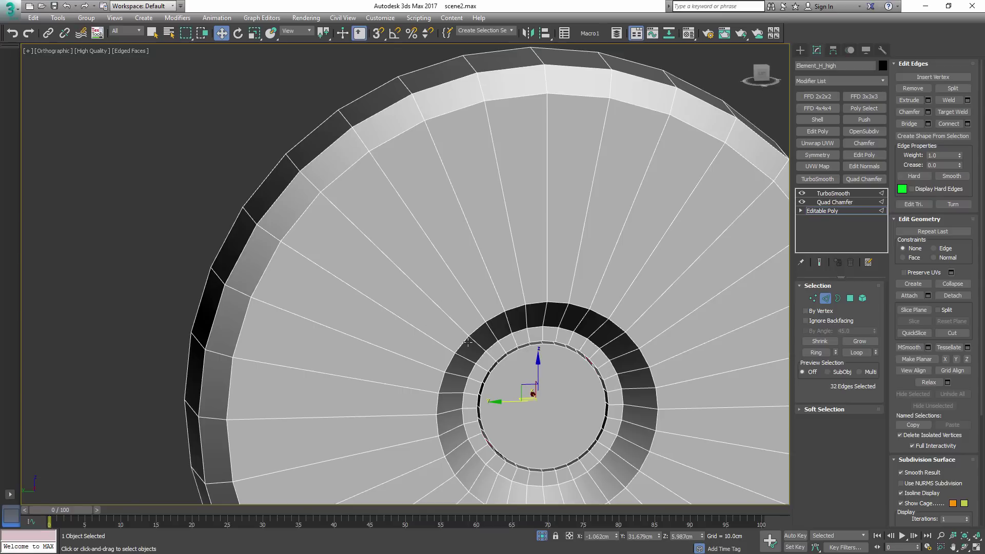
- Auto-smooth the new central groove's polygons at 45.0 and show the cap's TurboSmooth result without edges
mouse_move(446, 329)
middle_mouse_down("alt")
mouse_move(568, 348)
mouse_move(544, 330)
mouse_move(519, 332)
middle_mouse_up("alt")
key("F3")
key("F3")
scroll(522, 311, "up", 3)
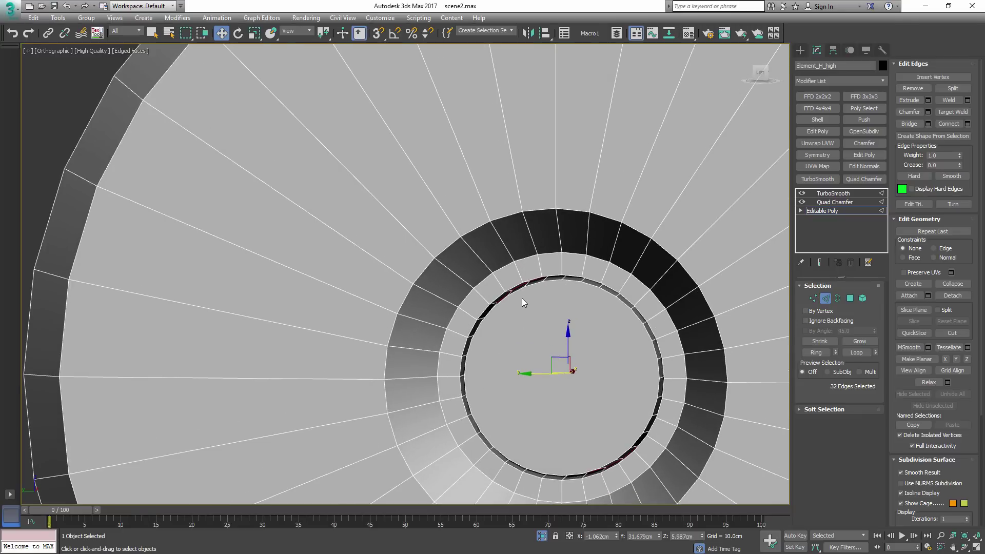
left_click(852, 299, "ctrl")
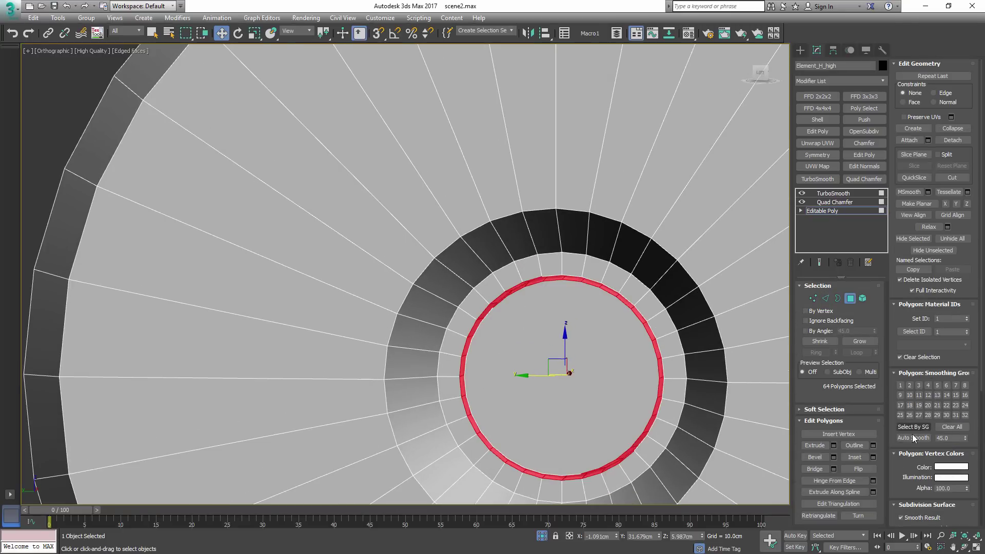
left_click(912, 437)
left_click(842, 212)
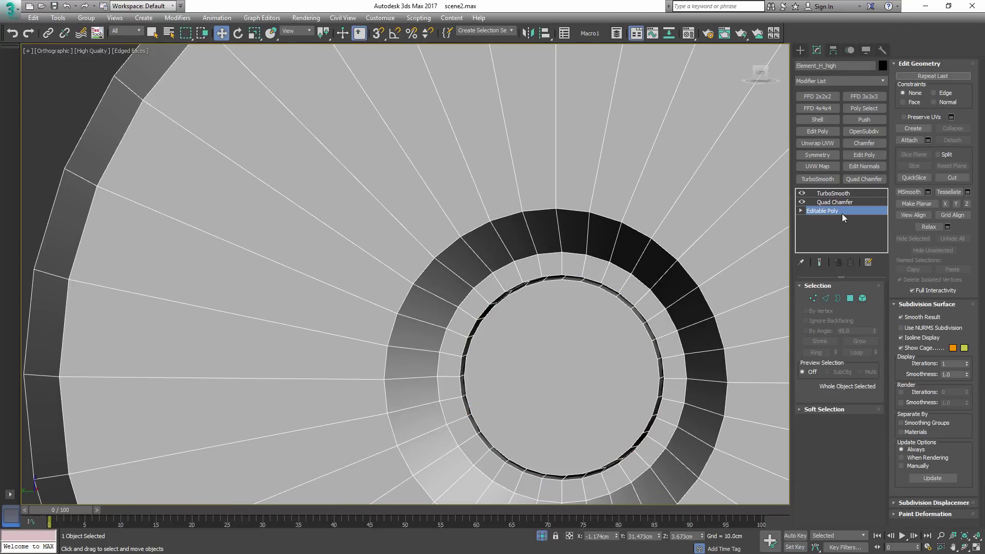
left_click(829, 195)
key("F4")
scroll(600, 288, "down", 4)
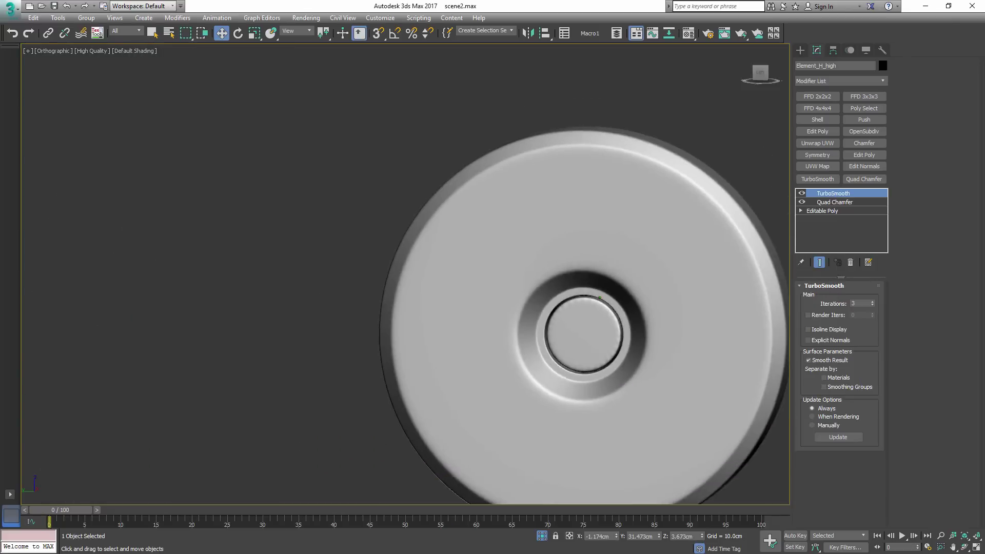
- Add two concentric edge loops to the base mesh's front face between the recess and the outer bevel
left_click(821, 210)
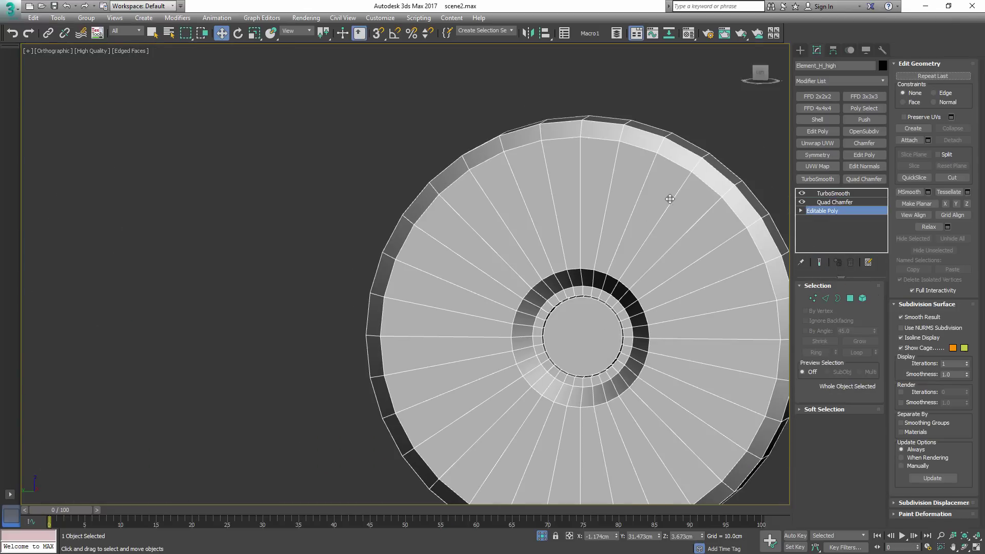
key("2")
left_click(680, 187)
key("alt+r")
key("ctrl+shift+e")
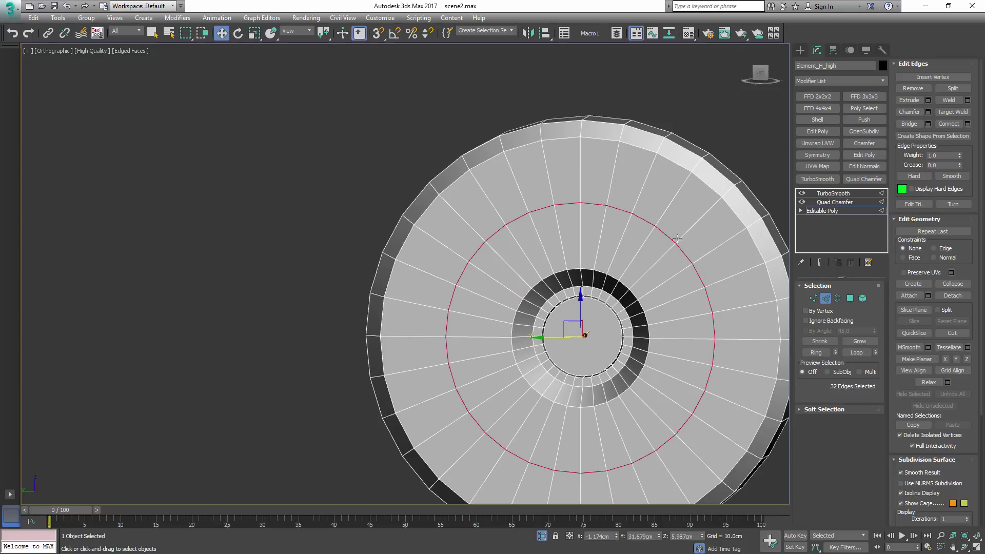
left_click(697, 219)
key("alt+r")
key("ctrl+shift+e")
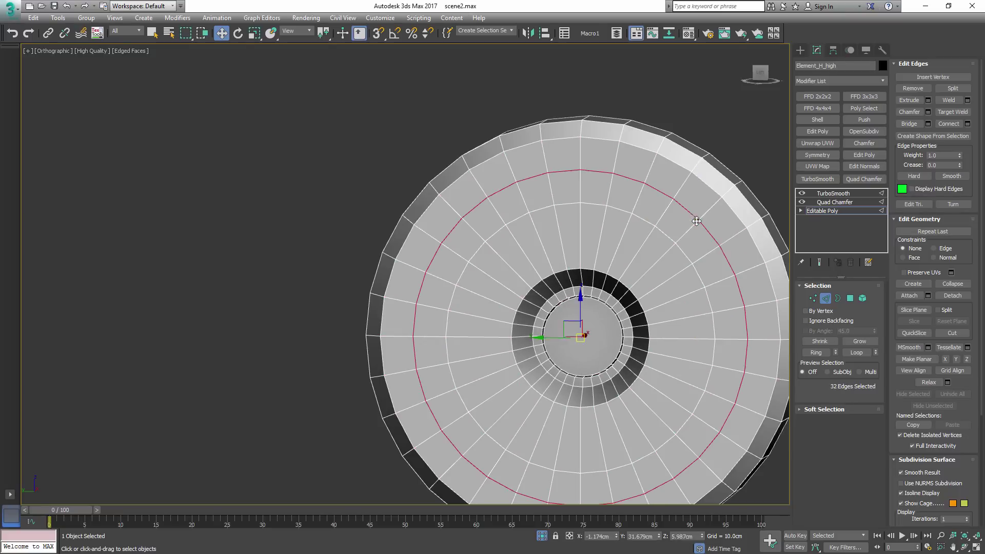
- Extrude both concentric loops to a height of -0.057 cm and width of 0.003 cm, and auto-smooth the groove polygons at 45.0
double_click(669, 238, "ctrl")
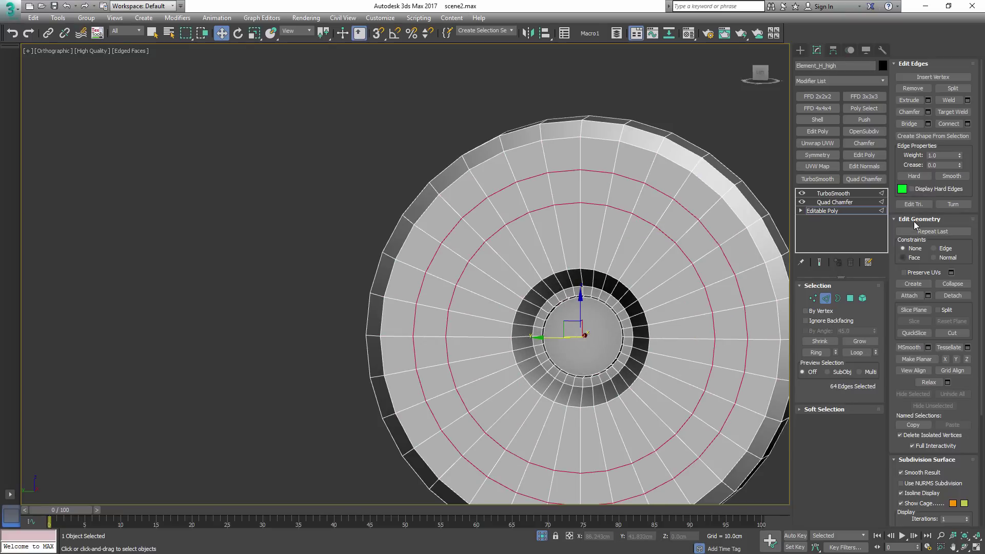
left_click(929, 100)
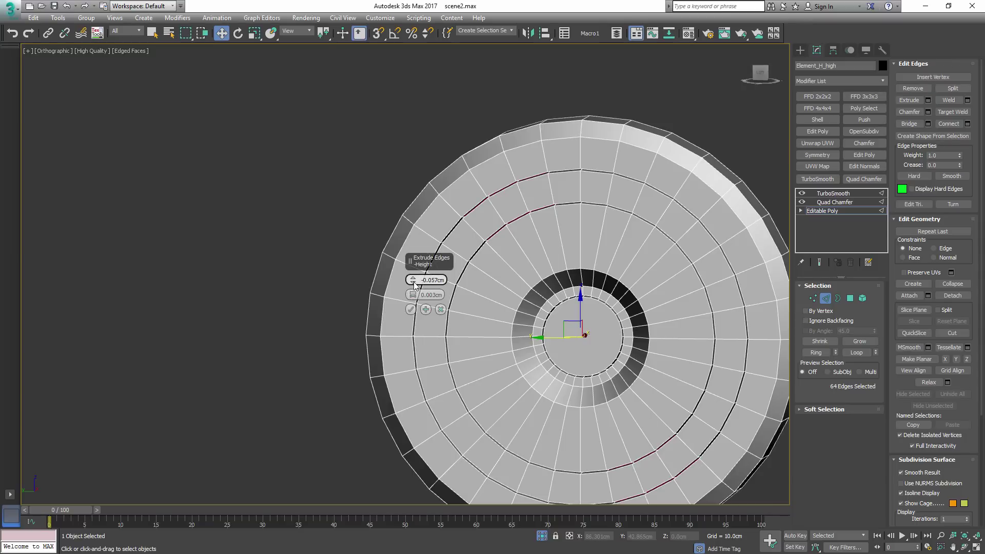
left_click(411, 309)
key("4")
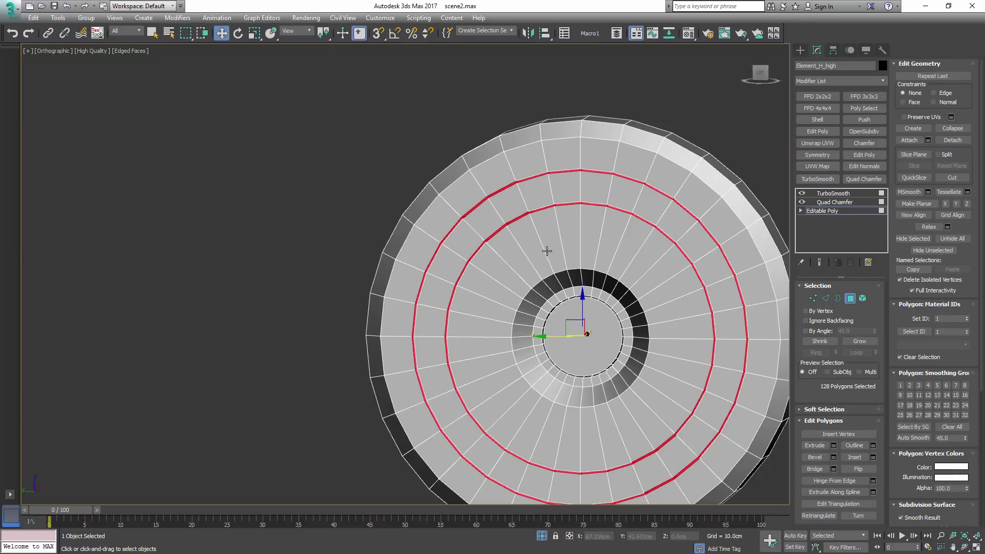
left_click(914, 440)
key("4")
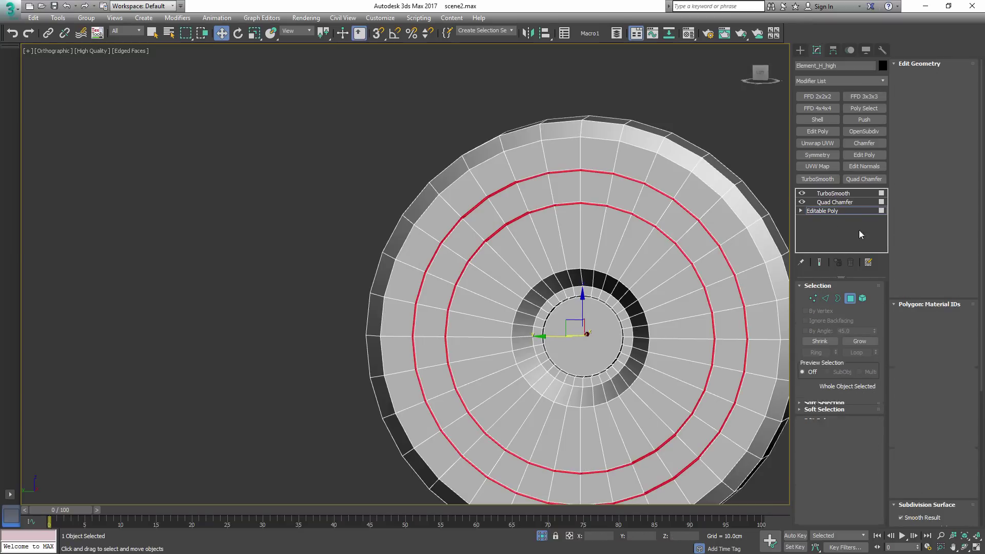
- Examine the cap's ring grooves and outer bevel in the TurboSmooth result without edges
left_click(837, 194)
key("F4")
middle_click_drag(656, 211, 636, 231)
scroll(609, 202, "down", 3)
key("alt+q")
key("alt+q")
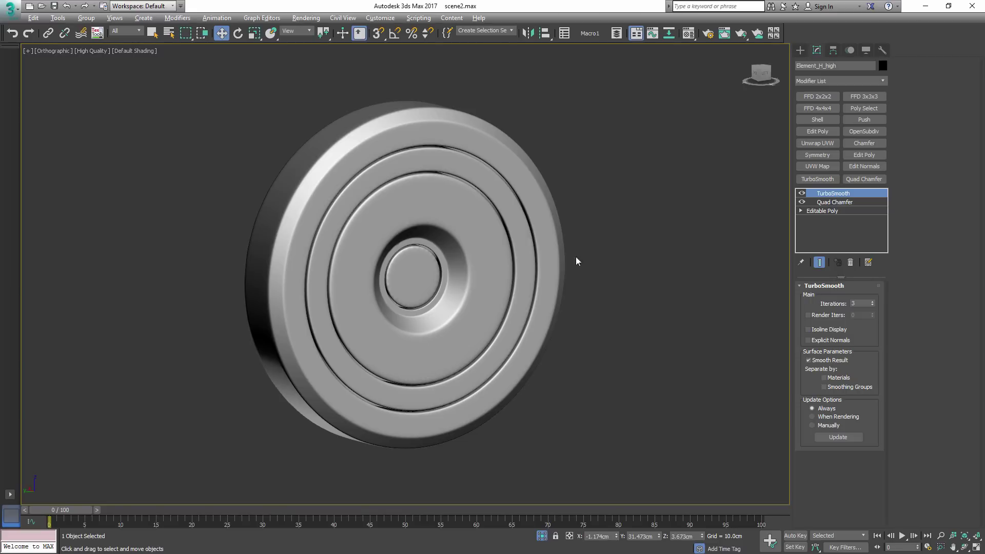
middle_click_drag(522, 231, 601, 250)
scroll(611, 272, "down", 2)
scroll(554, 210, "up", 3)
mouse_move(554, 193)
middle_mouse_down("alt")
mouse_move(590, 193)
mouse_move(572, 187)
middle_mouse_up("alt")
scroll(538, 166, "up", 2)
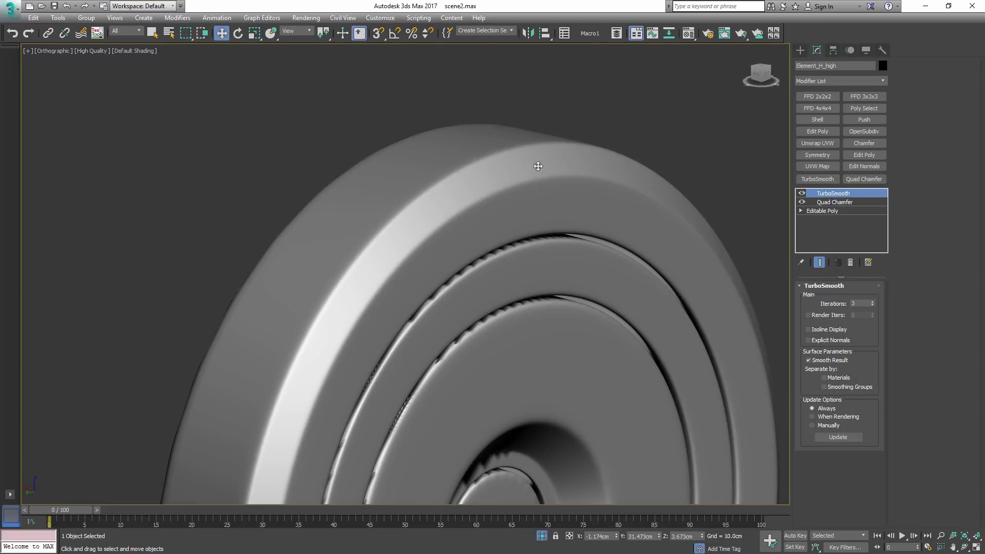
- Chamfer the front face's outer edge loop into a multi-segment rounded rim and smooth the surrounding polygons
left_click(823, 211)
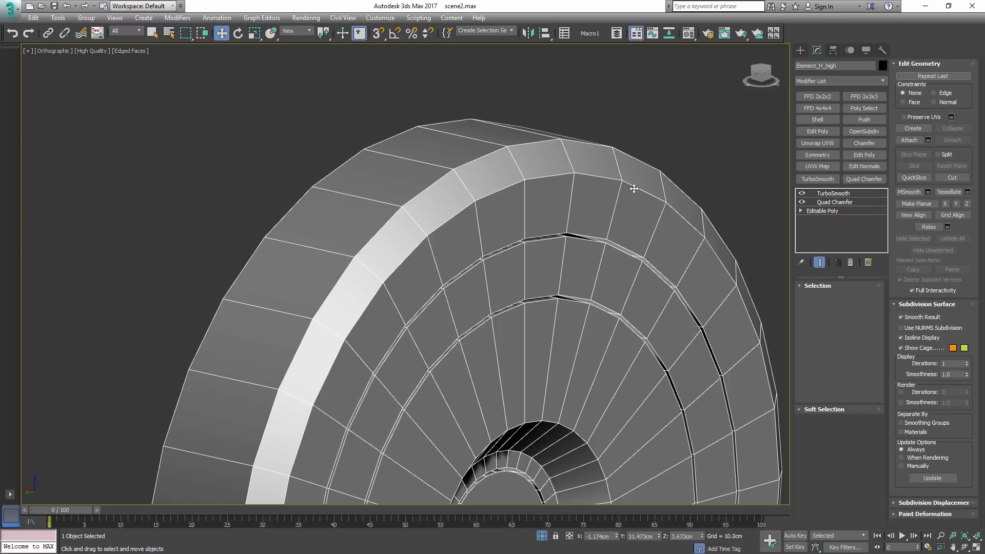
key("2")
left_click(540, 176)
double_click(538, 178)
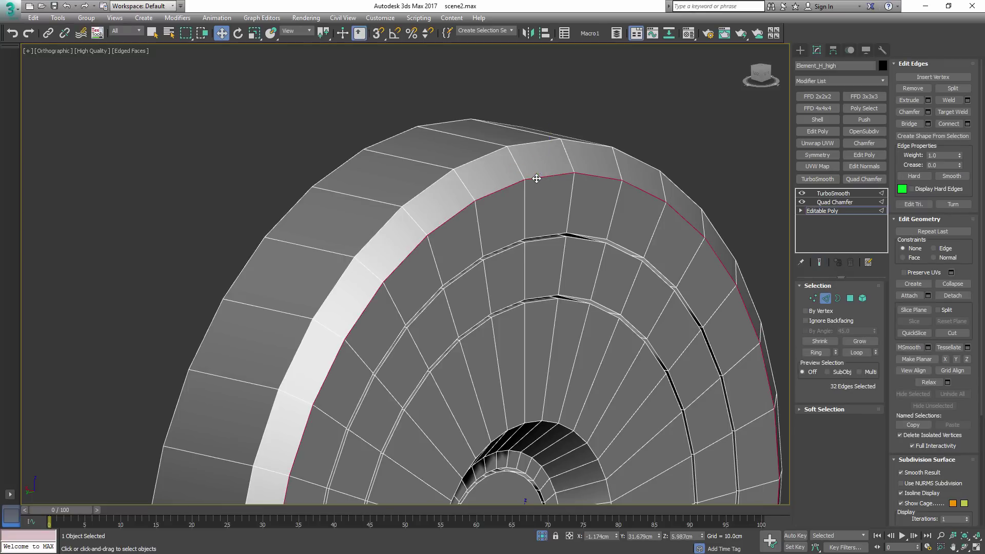
key("ctrl+shift+c")
left_click_drag(541, 178, 544, 156)
key("w")
key("ctrl+4")
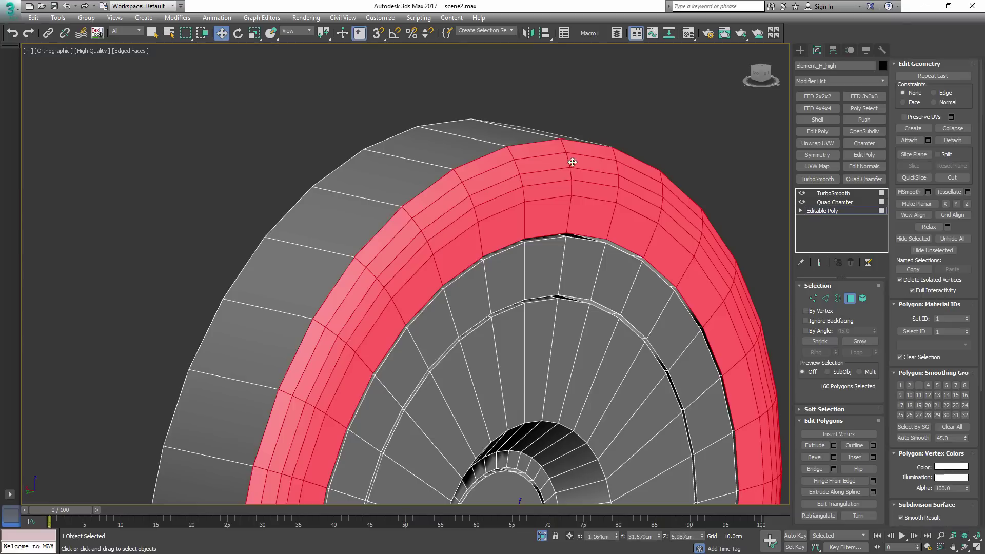
key("4")
- Examine the rounded rim in the TurboSmooth result, then leave isolation to view the cap with its floating details
key("F4")
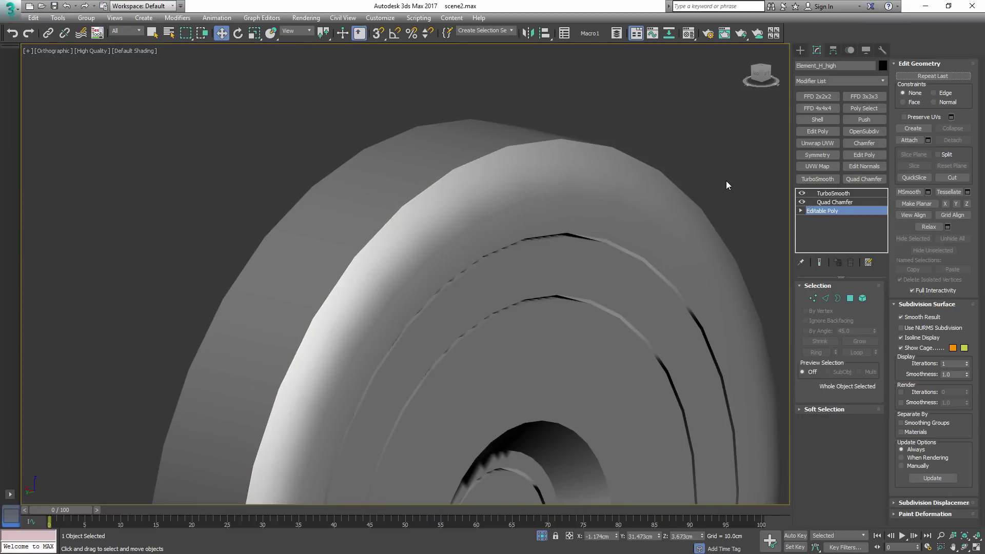
left_click(725, 180)
left_click(580, 205)
scroll(568, 206, "down", 5)
middle_click_drag(569, 207, 572, 186, "alt")
scroll(556, 225, "up", 3)
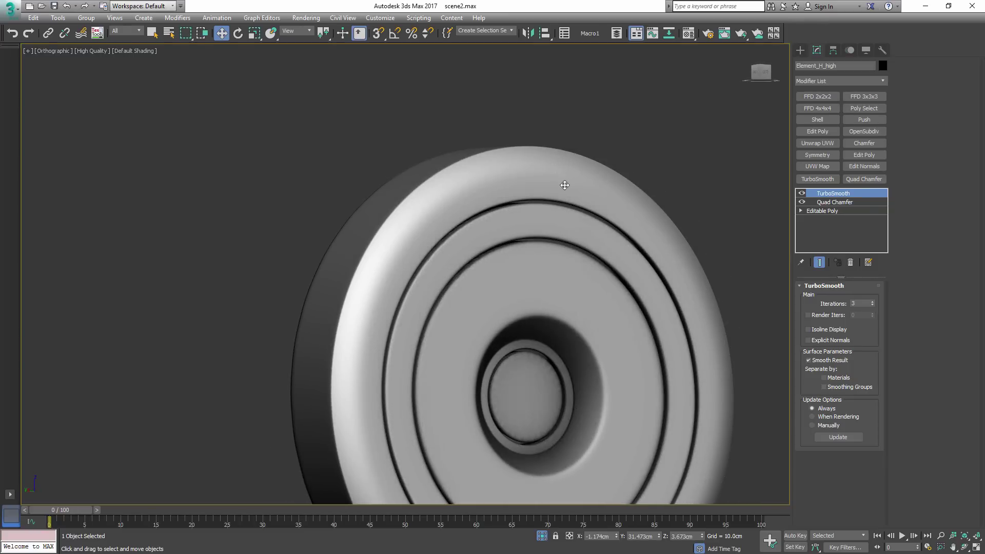
middle_click_drag(546, 188, 574, 189, "alt")
key("alt+q")
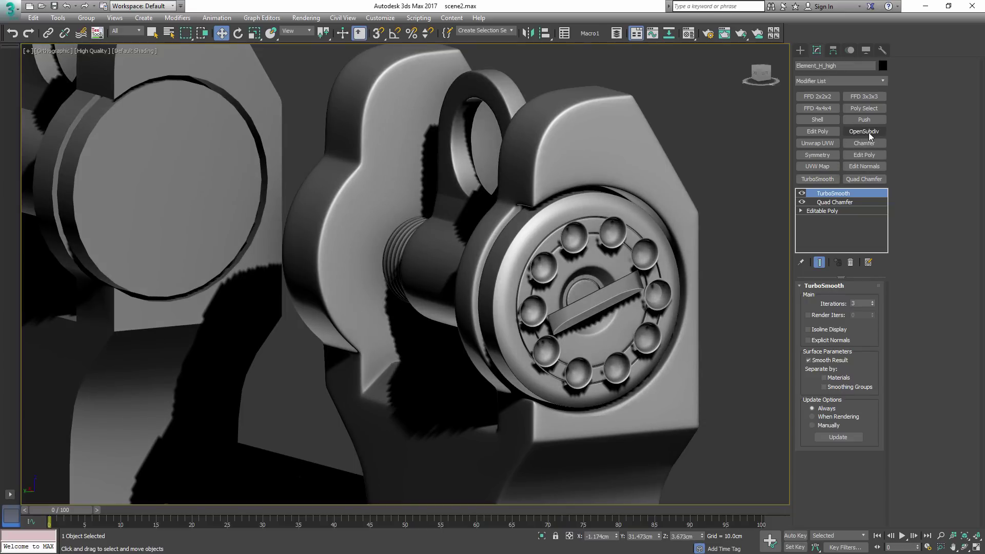
- Isolate the cap again and add an edge loop around its side wall, shifted toward the front rim
middle_click_drag(632, 210, 713, 210, "alt")
key("alt+q")
left_click(833, 210)
key("F4")
key("2")
left_click(391, 157)
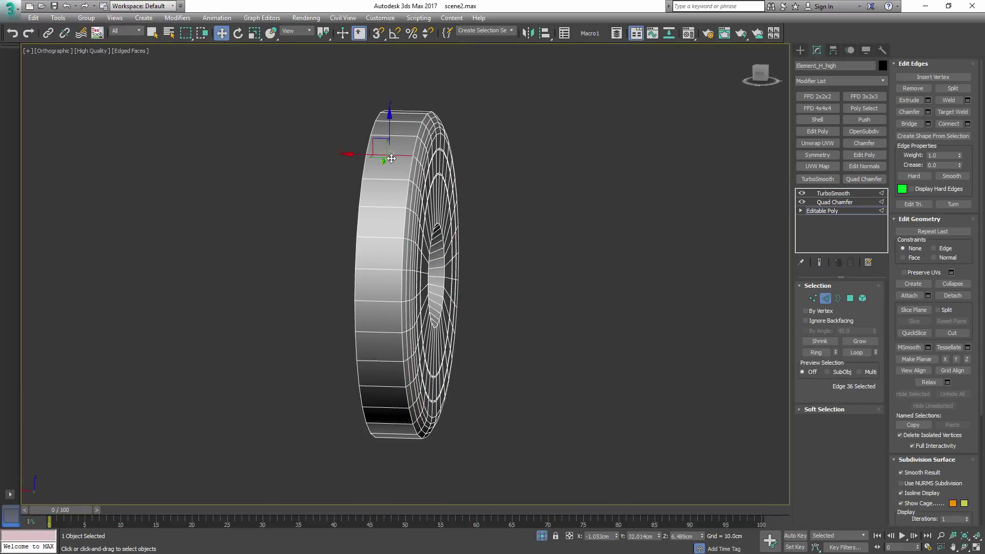
double_click(384, 183)
left_click_drag(376, 276, 390, 276)
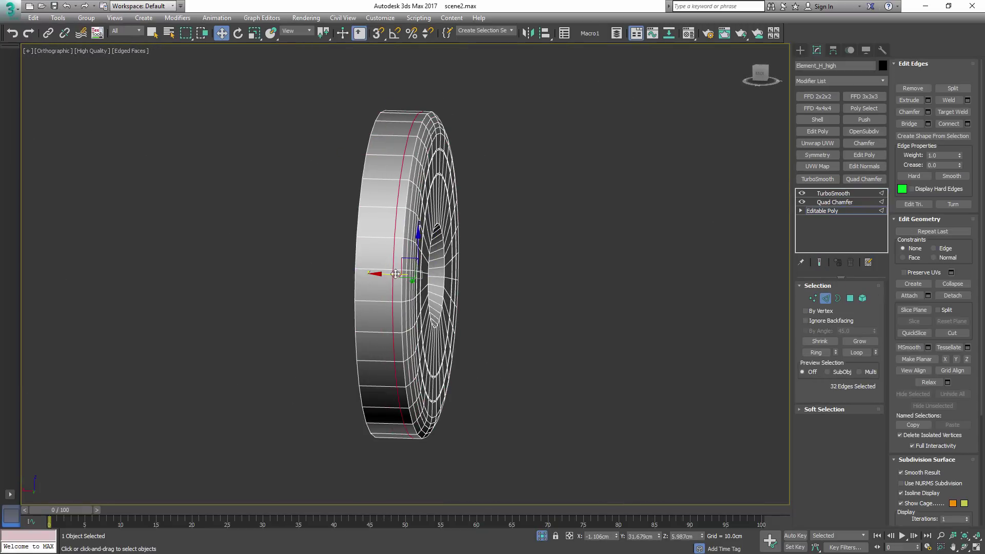
- Extrude the side-wall loop to a height of -0.095 cm and width of 0.003 cm, and show the smoothed result
left_click(928, 101)
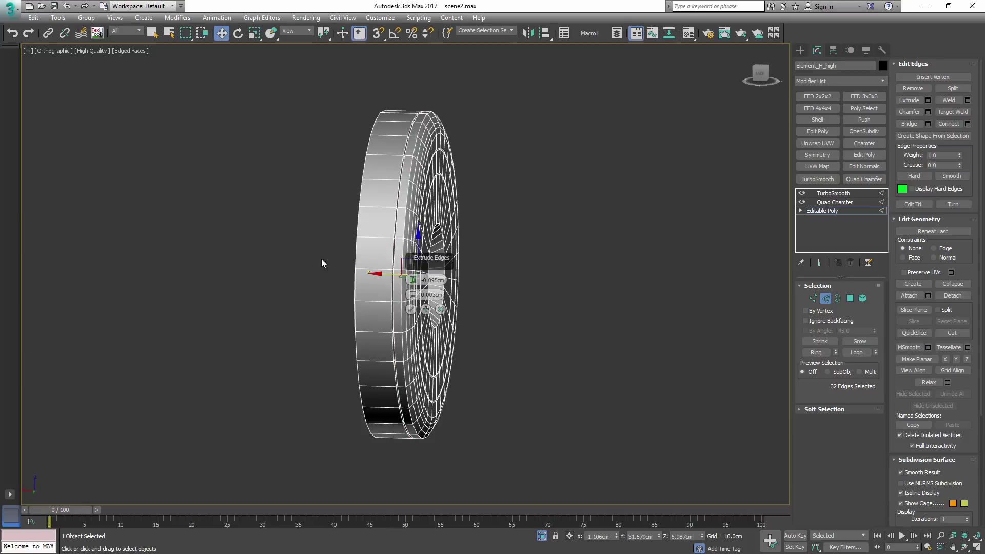
left_click(411, 309)
key("4")
key("4")
key("F4")
key("Page_Up")
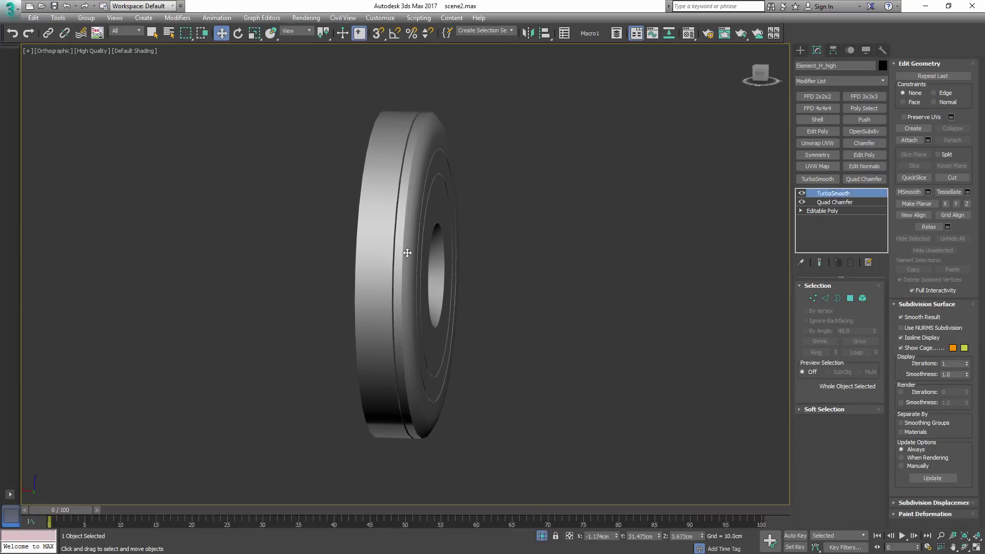
- Leave isolation and compare the three sights with edged faces shown and hidden, selecting parts of the low-poly and engraved low-poly copies
key("q")
middle_click_drag(662, 295, 462, 315, "alt")
key("alt+q")
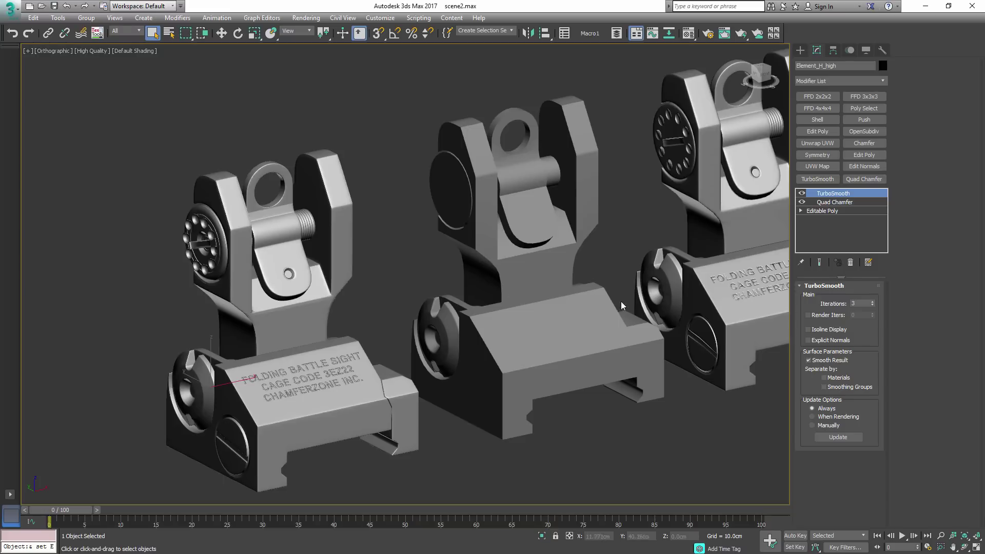
middle_click_drag(621, 306, 566, 298, "alt")
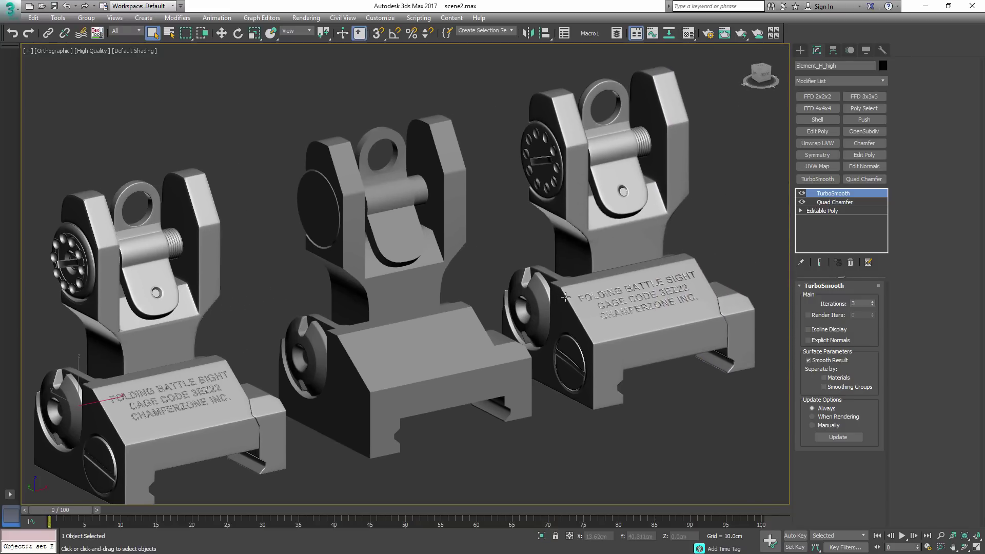
left_click(449, 319)
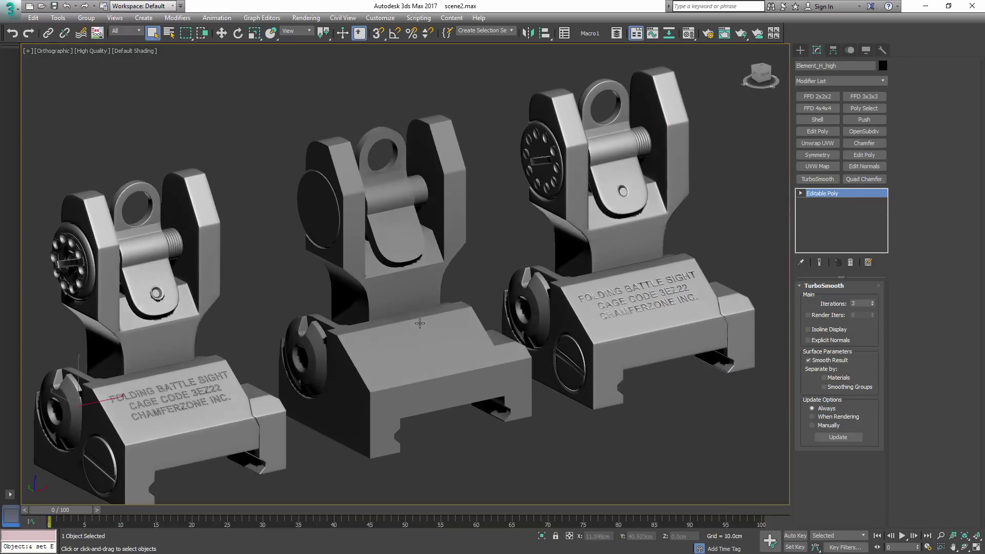
mouse_move(448, 319)
middle_mouse_down("alt")
mouse_move(417, 316)
mouse_move(450, 323)
middle_mouse_up("alt")
key("F4")
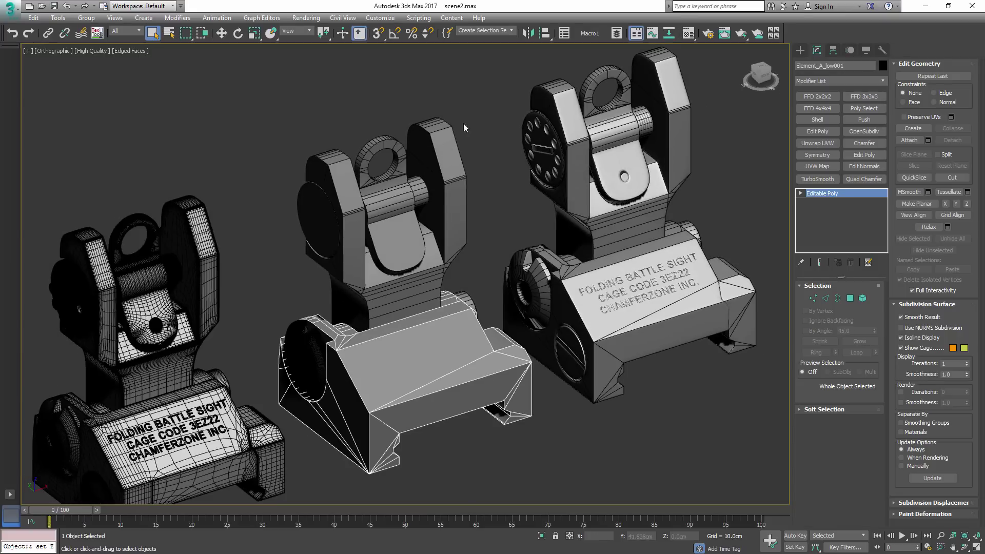
left_click_drag(349, 451, 350, 450)
middle_click_drag(486, 296, 307, 326)
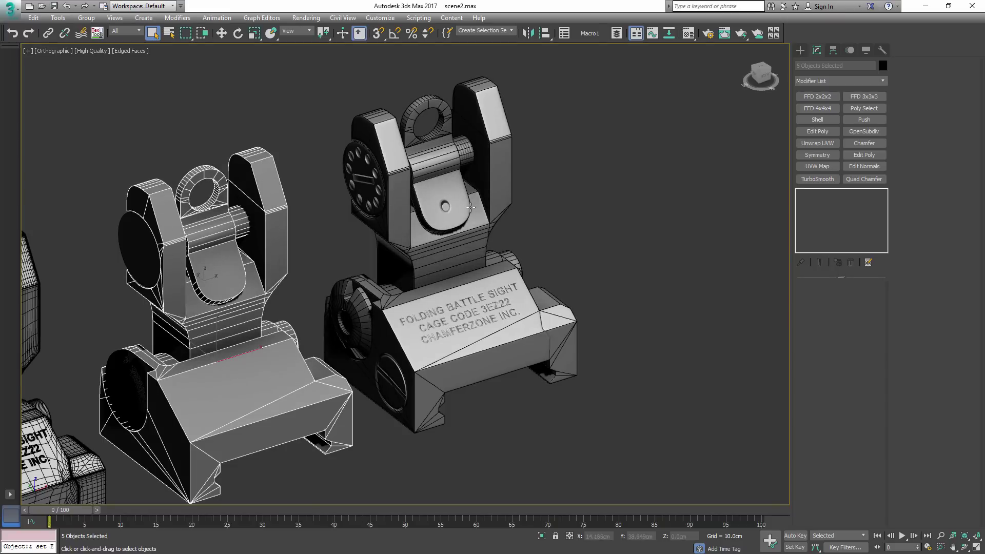
left_click(462, 224)
middle_click_drag(463, 224, 423, 234, "alt")
scroll(423, 234, "down", 4)
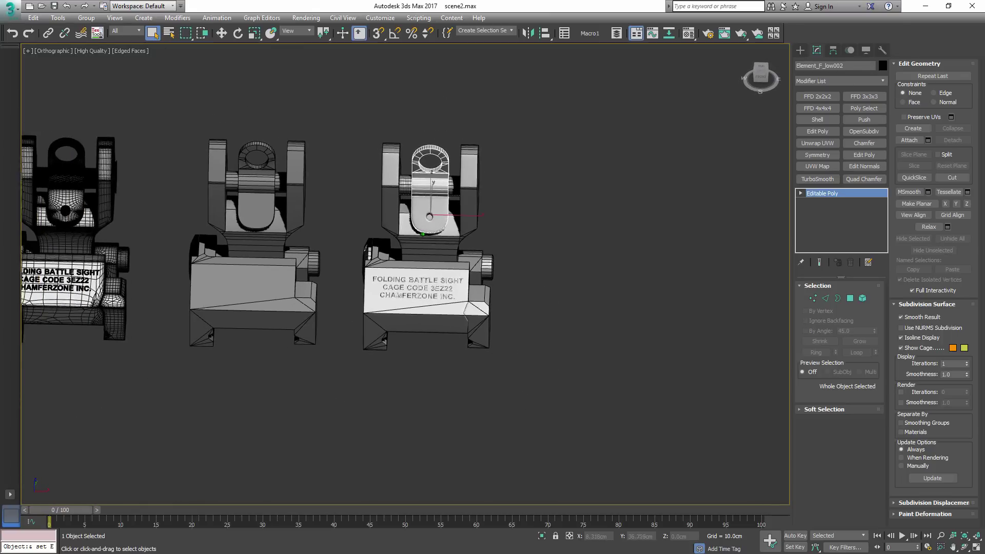
mouse_move(325, 211)
middle_mouse_down()
mouse_move(442, 249)
mouse_move(537, 247)
middle_mouse_up()
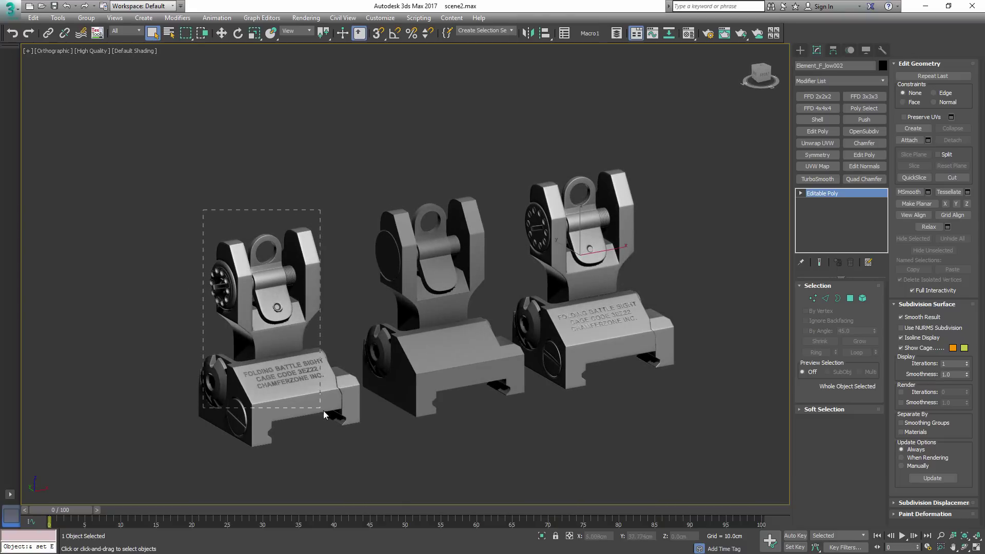
- Select all parts of the high-poly sight and compare it with the two low-poly copies from several angles and up close
left_click_drag(323, 410, 342, 415)
middle_click_drag(352, 405, 484, 313, "alt")
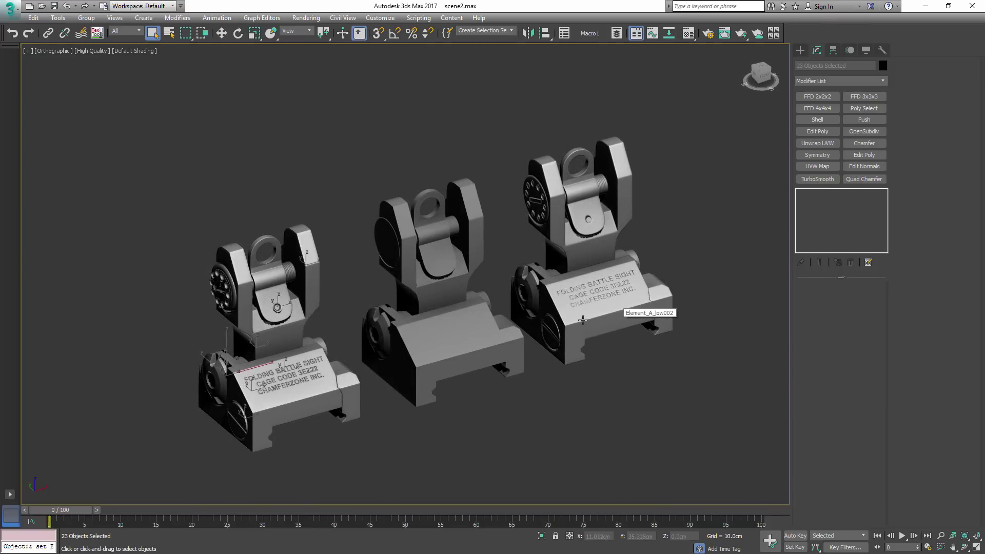
middle_click_drag(583, 321, 559, 327, "alt")
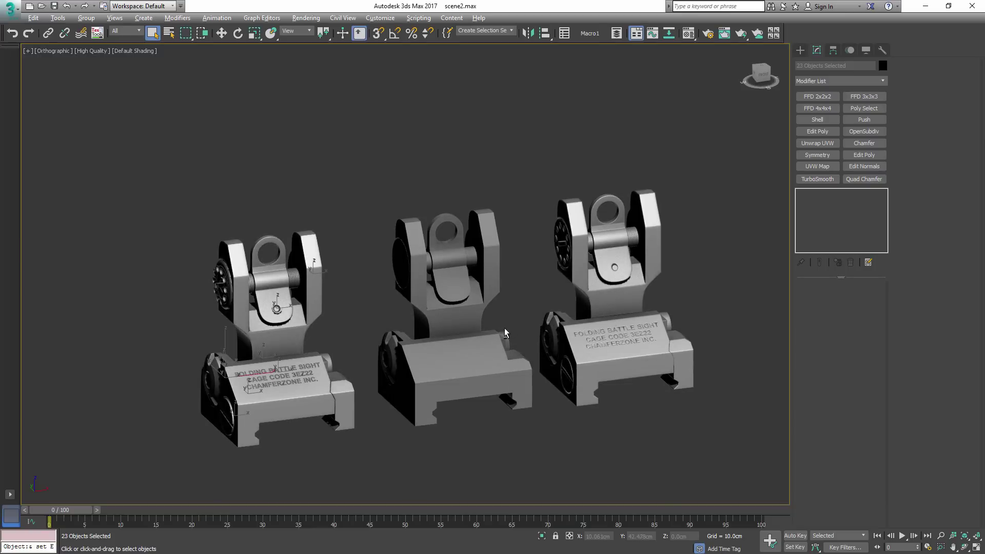
middle_click_drag(504, 328, 377, 364, "alt")
scroll(635, 364, "up", 3)
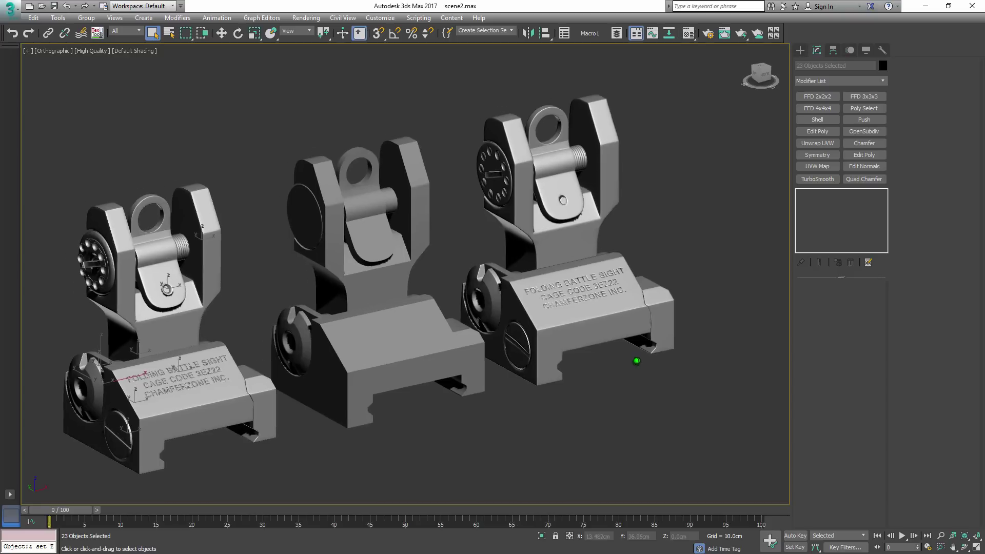
middle_click_drag(612, 354, 669, 350)
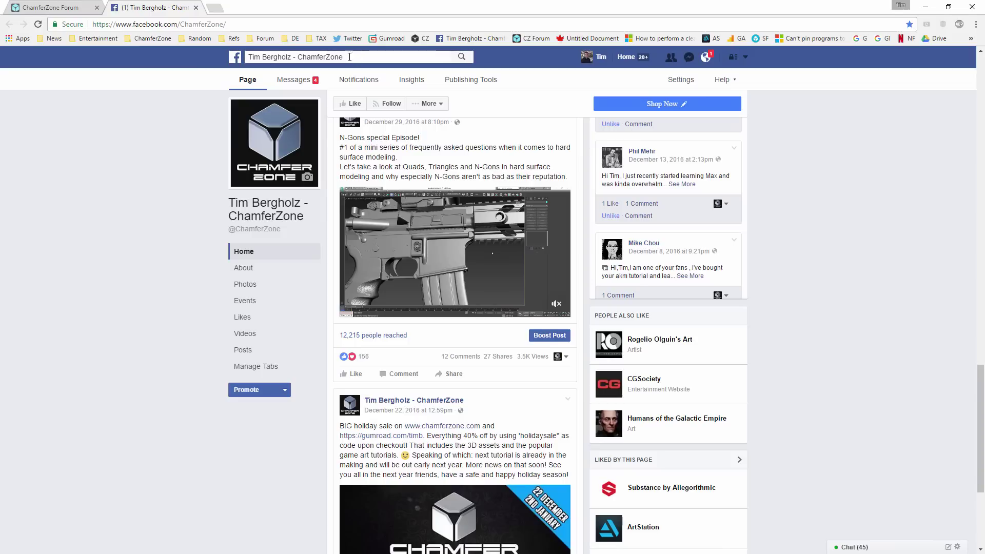
- View the ChamferZone forum in the browser, look through its board sections, and switch back to the 3ds Max scene
left_click(34, 9)
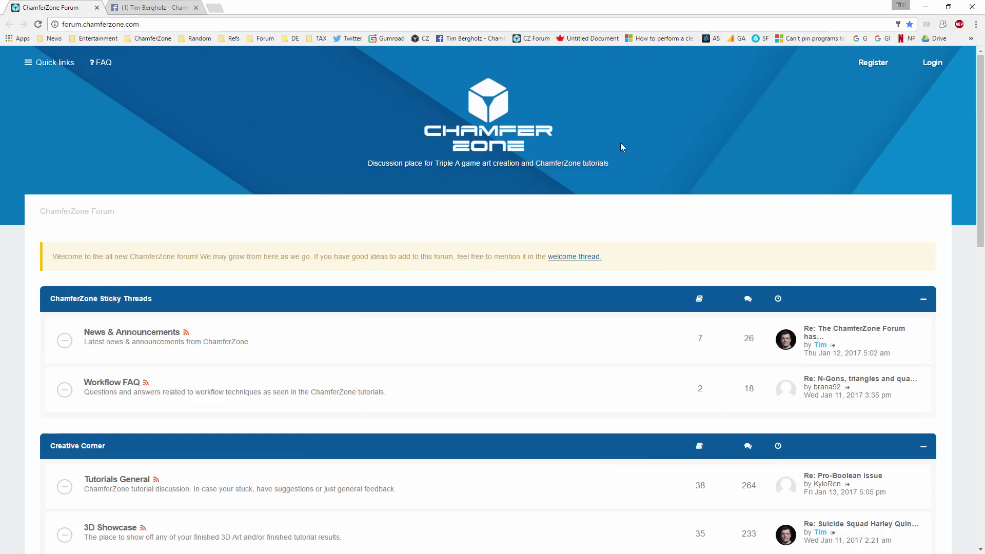
scroll(623, 149, "down", 7)
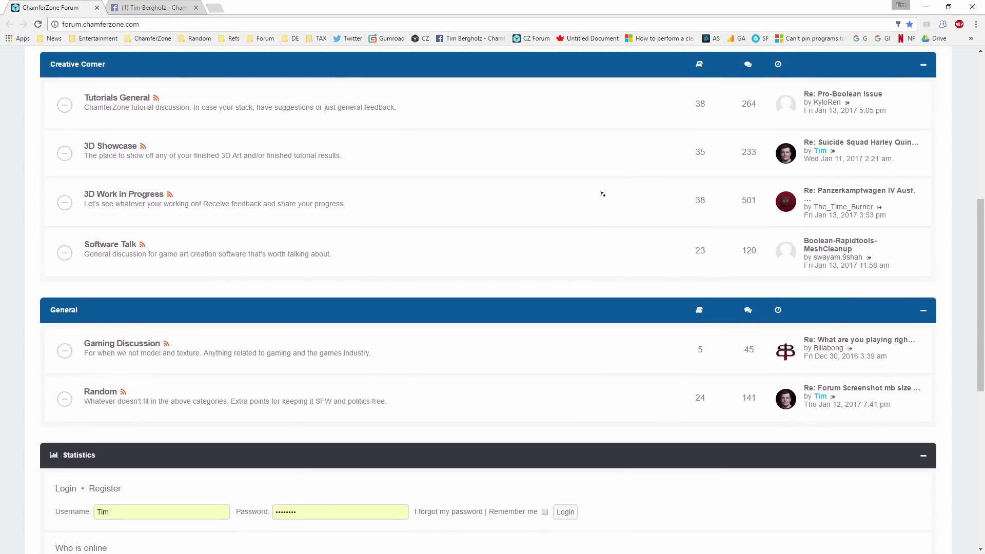
scroll(603, 194, "up", 5)
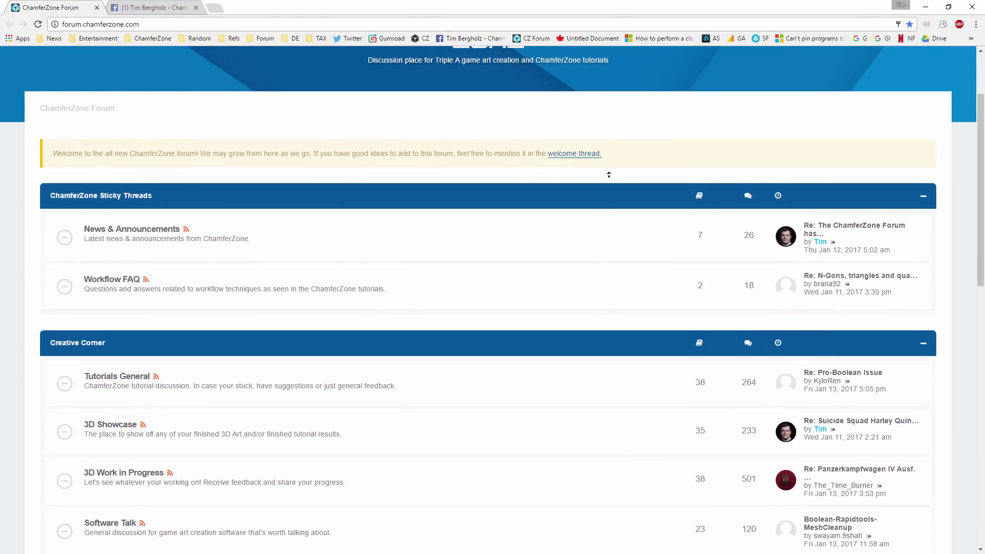
scroll(609, 175, "up", 2)
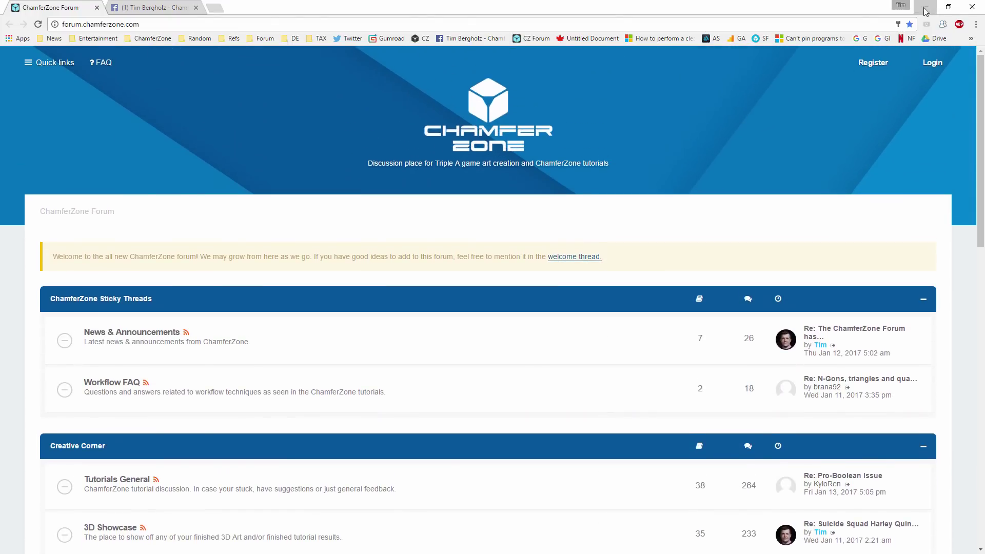
left_click(926, 9)
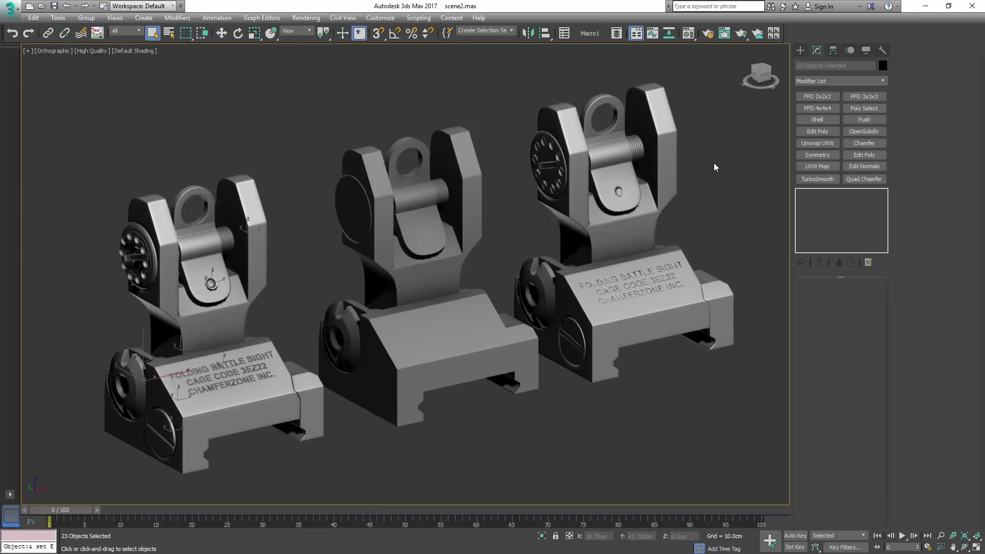